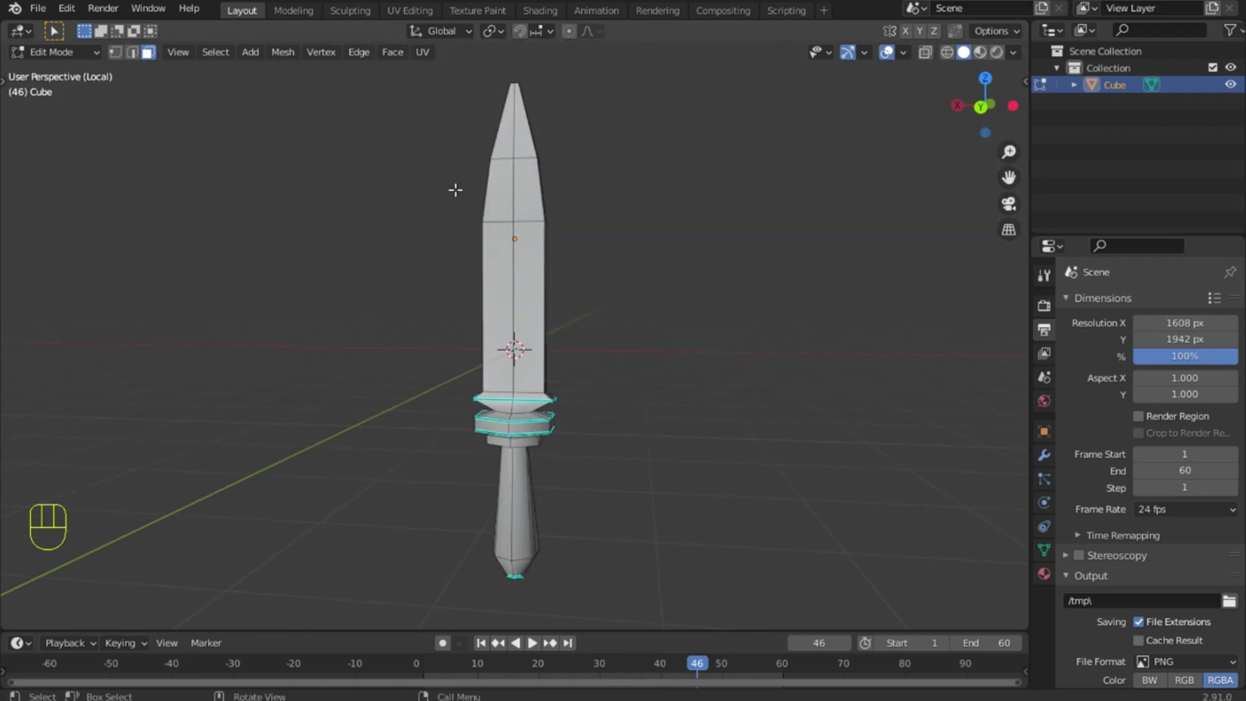
Switch to the UV Editing workspace and mark the selected edge loop along the dagger's narrow sides as a seam
left_click(410, 11)
mouse_move(833, 395)
middle_mouse_down()
mouse_move(681, 473)
mouse_move(826, 409)
middle_mouse_up()
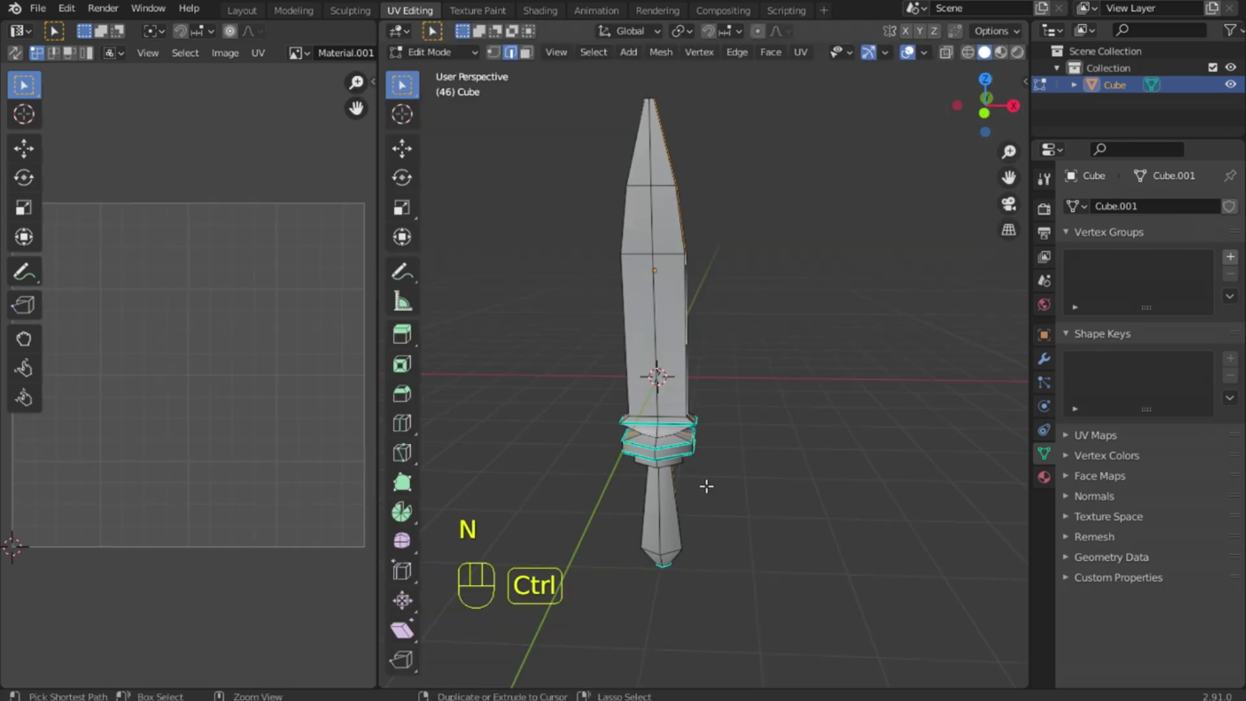
key("ctrl+e")
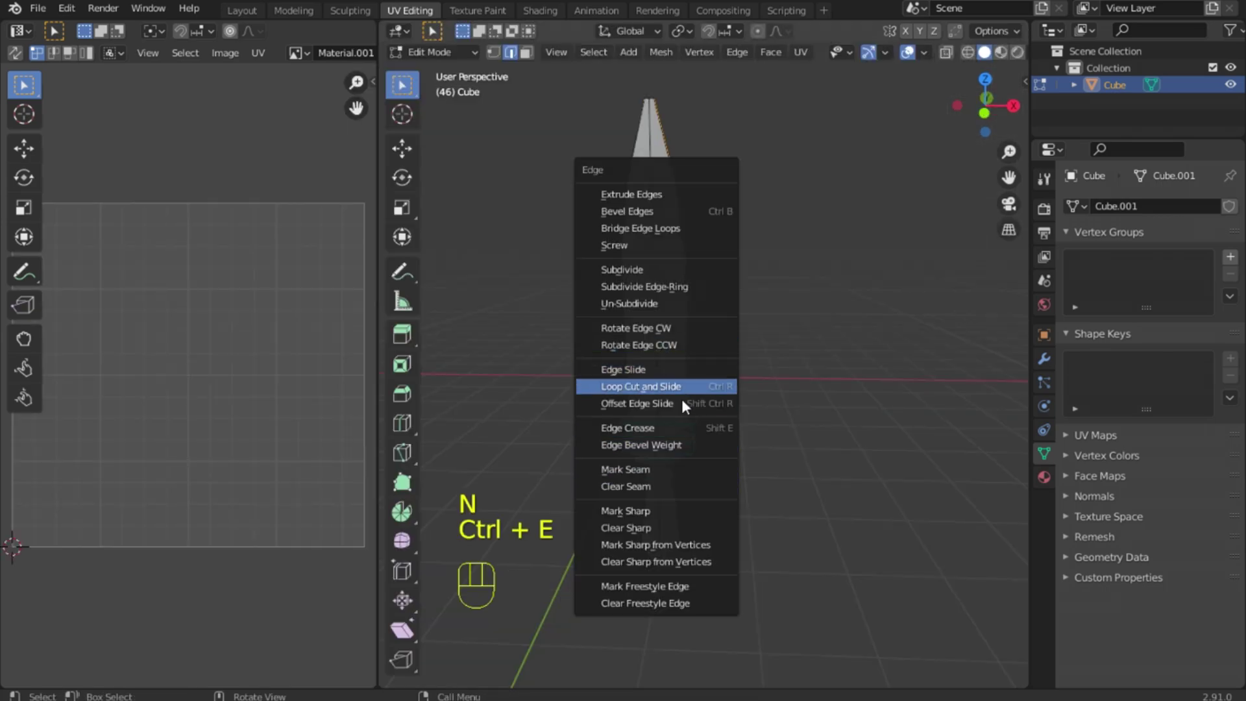
left_click(688, 467)
Select the edge loop at the narrow neck between the blade base and the guard and mark it as a seam
middle_click_drag(690, 466, 914, 513)
scroll(848, 560, "up", 6)
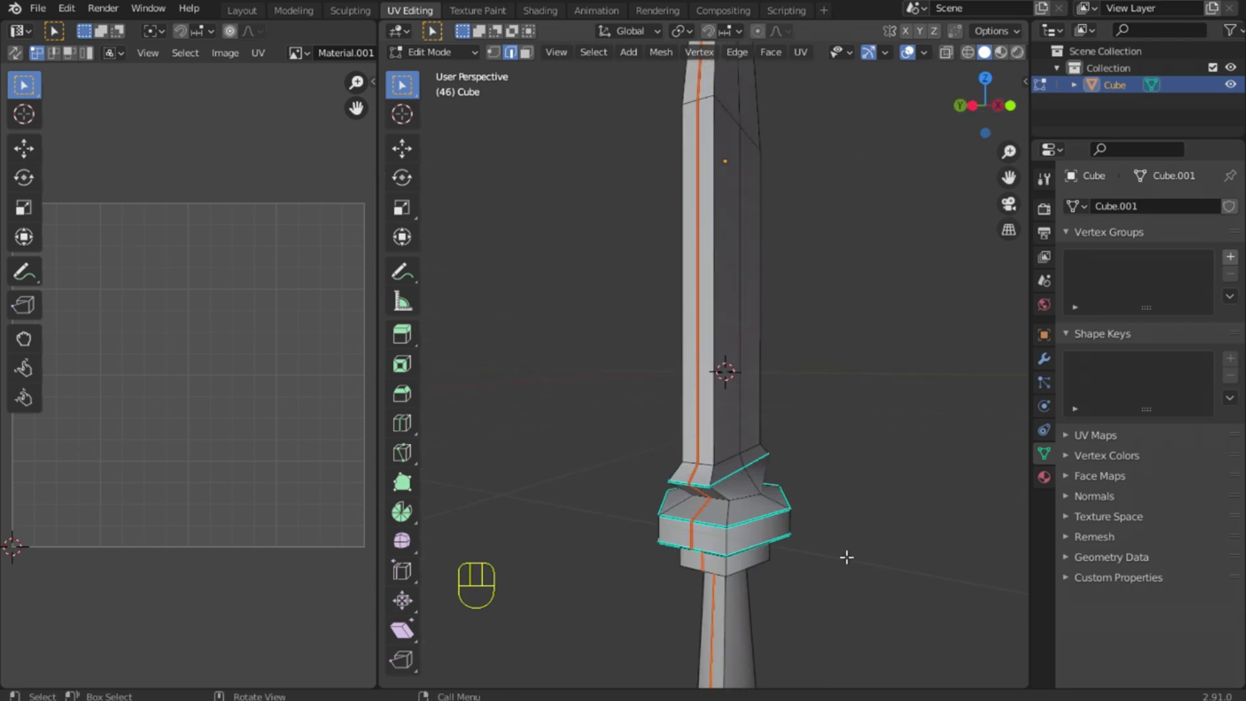
middle_click_drag(790, 433, 684, 497)
scroll(684, 497, "up", 3)
middle_click_drag(594, 473, 745, 369)
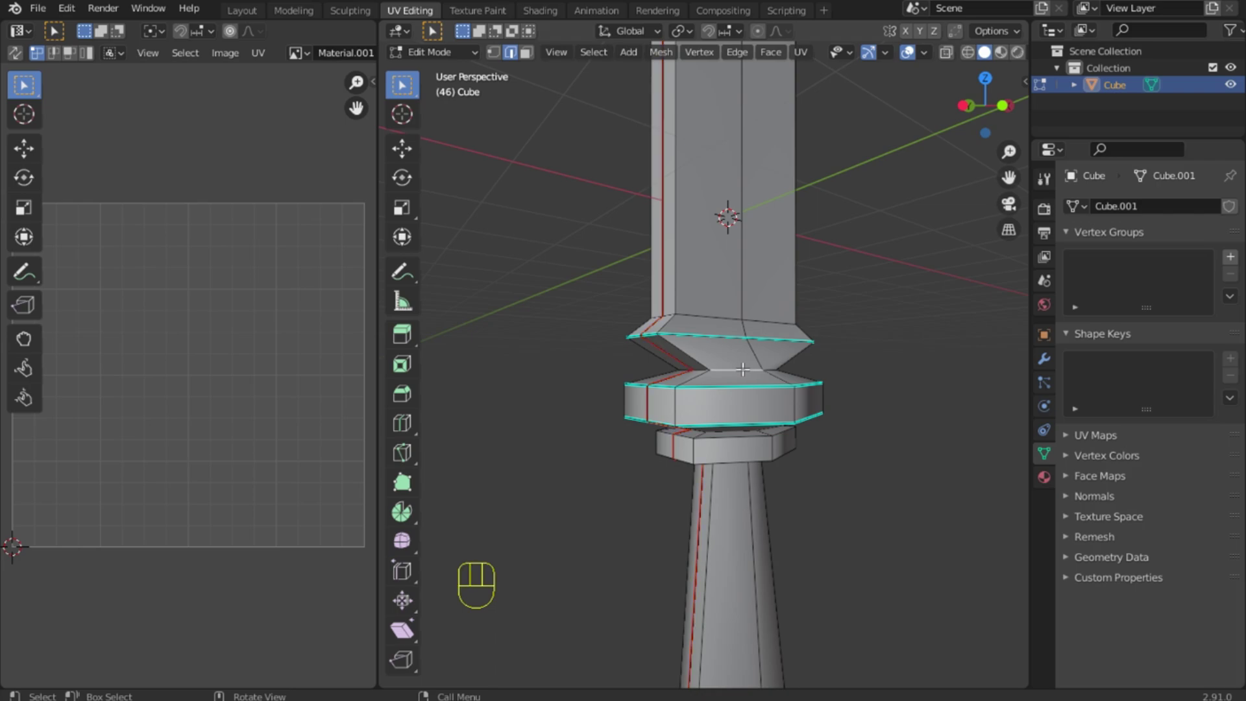
middle_click_drag(605, 422, 909, 468)
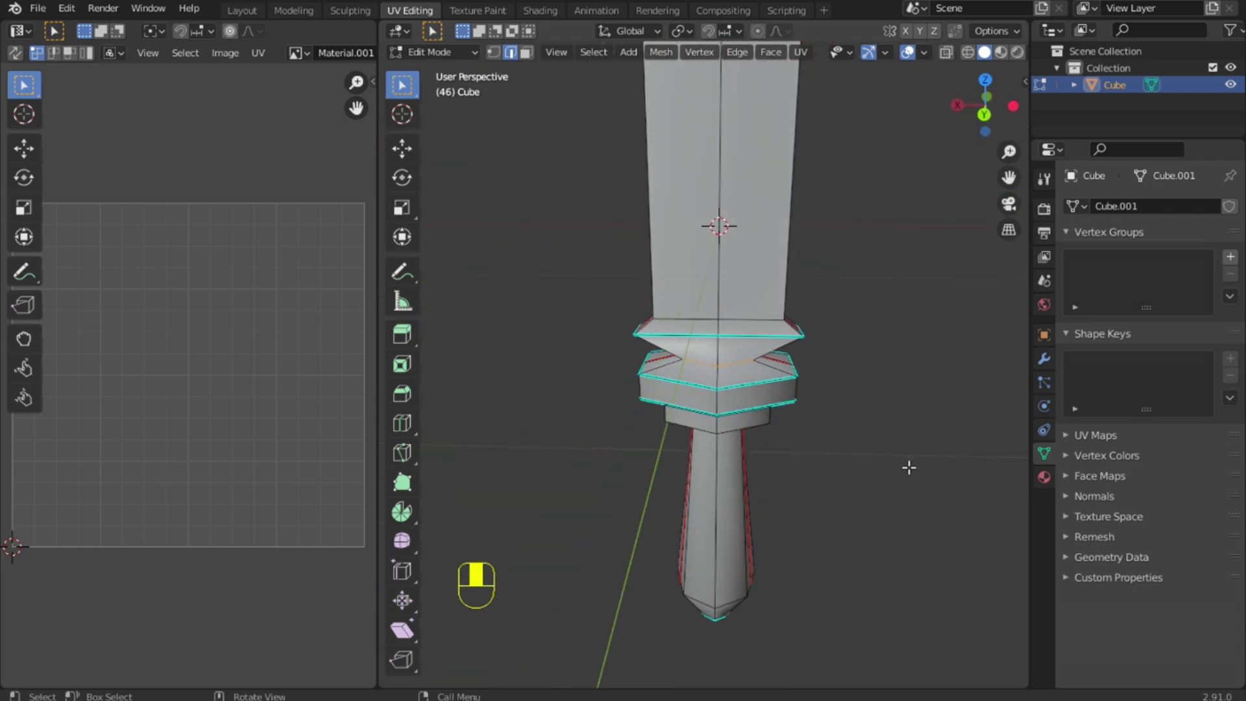
key("ctrl+e")
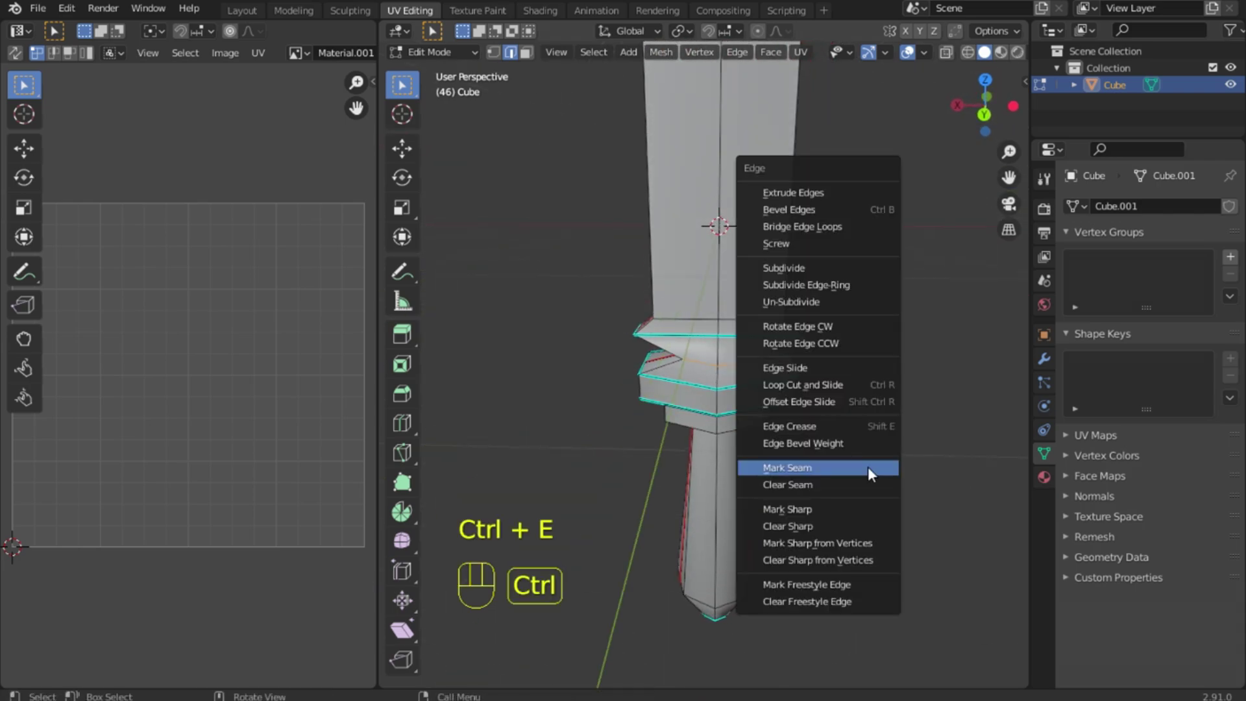
left_click(867, 466)
Clear the seam from the edges crossing the flat end cap of the pommel
middle_click_drag(854, 468, 704, 513)
scroll(703, 631, "up", 2)
middle_click_drag(570, 563, 743, 412)
scroll(686, 429, "up", 2)
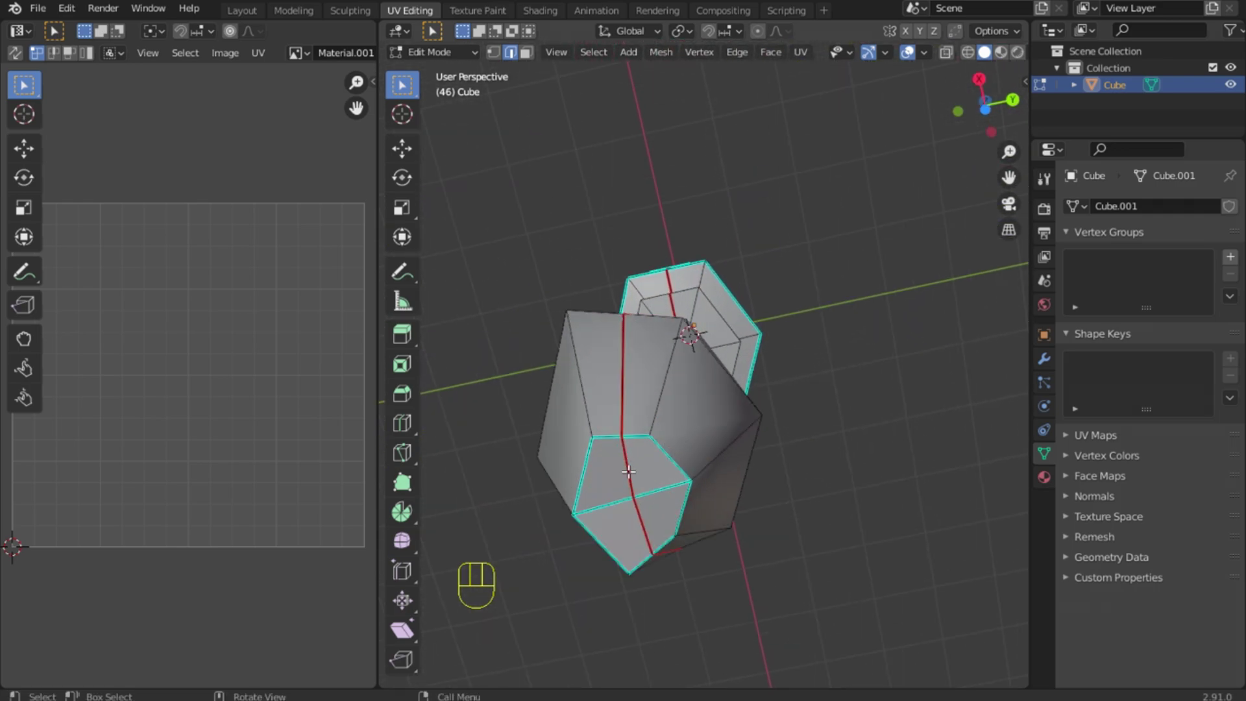
right_click(756, 549)
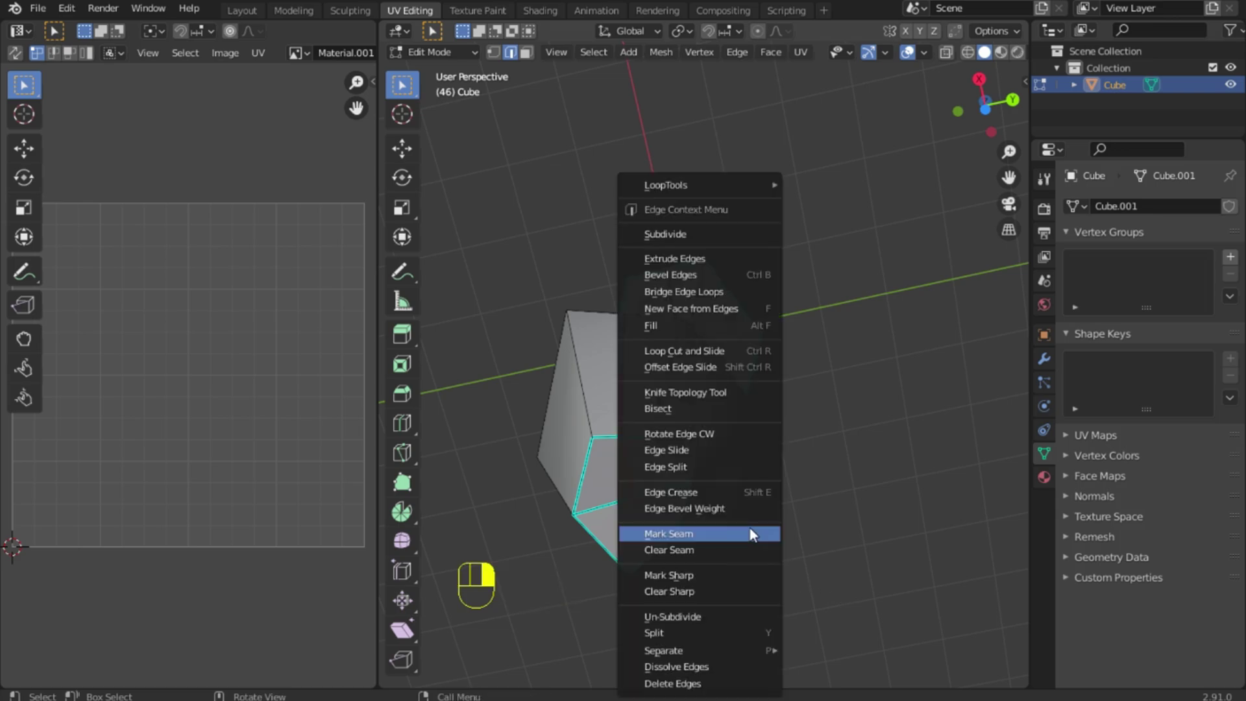
right_click_drag(720, 552, 714, 551)
Select the rim edges around the pommel's end cap and mark them as a seam
left_click(607, 440, "shift")
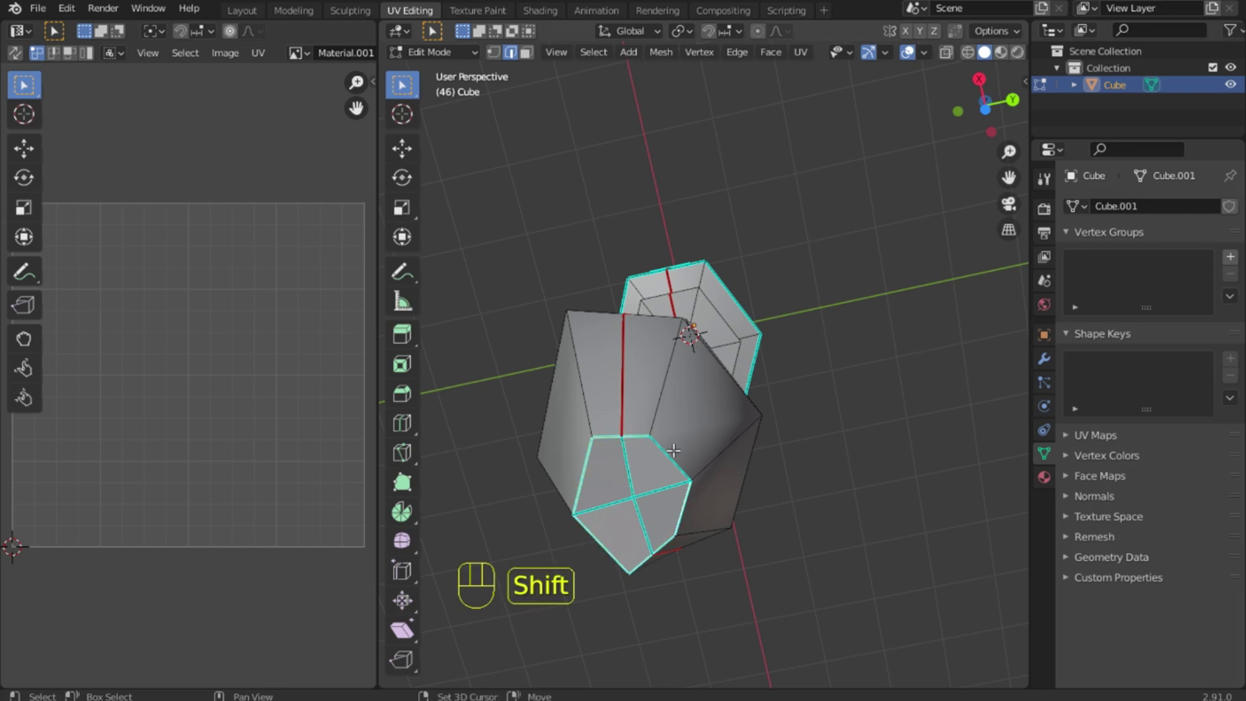
key("ctrl")
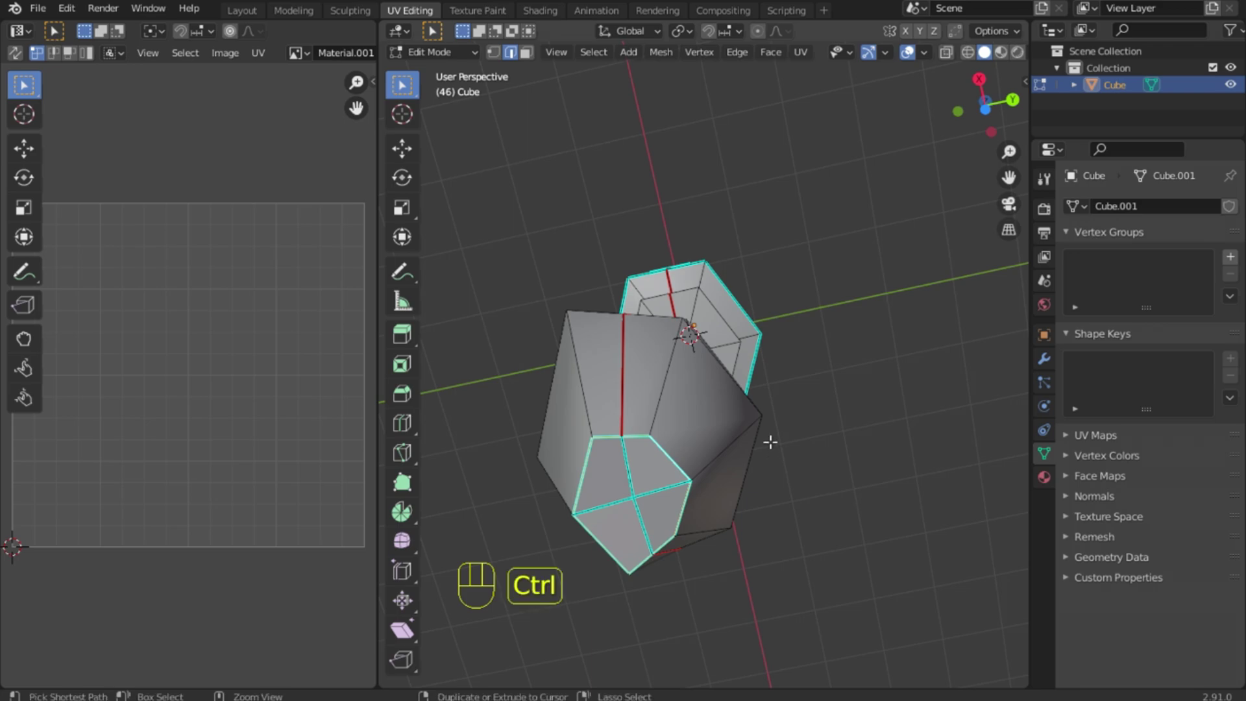
key("ctrl+e")
left_click(770, 442)
Select the entire dagger mesh, including the hidden back geometry, and unwrap it
scroll(793, 428, "down", 3)
middle_click_drag(793, 428, 739, 408)
left_click_drag(879, 189, 631, 656)
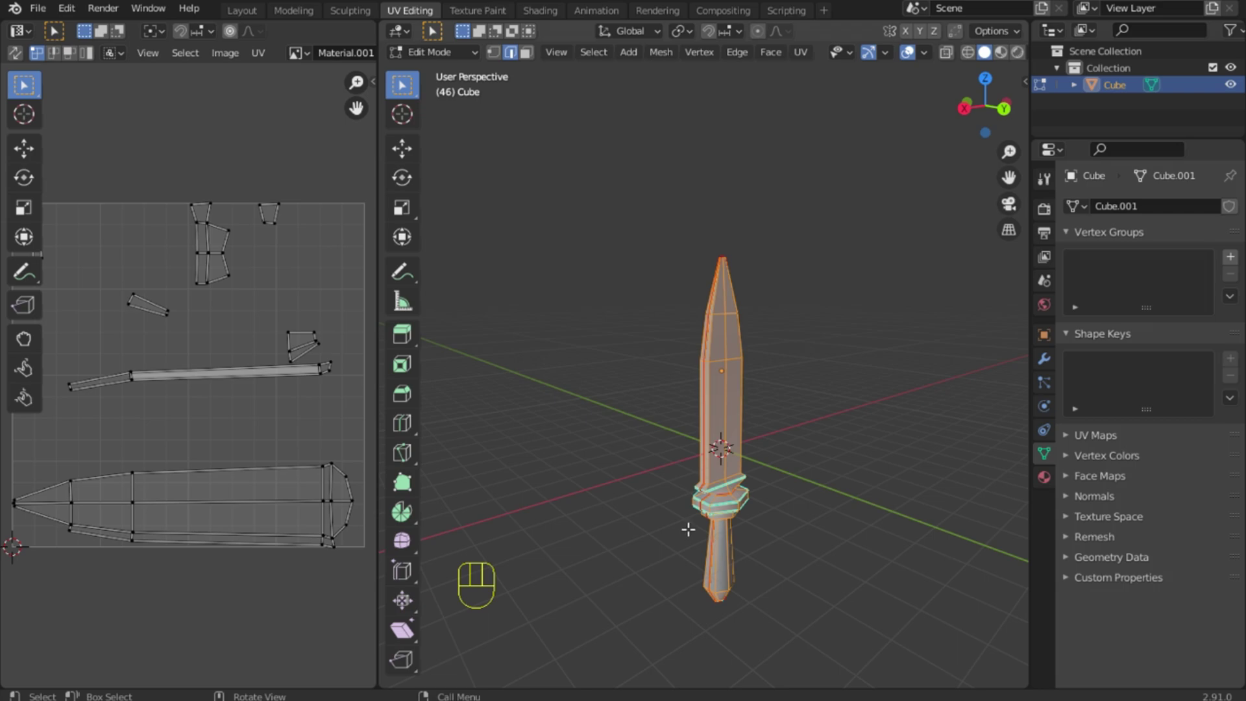
key("alt+z")
left_click_drag(883, 153, 671, 570)
key("alt+z")
key("u")
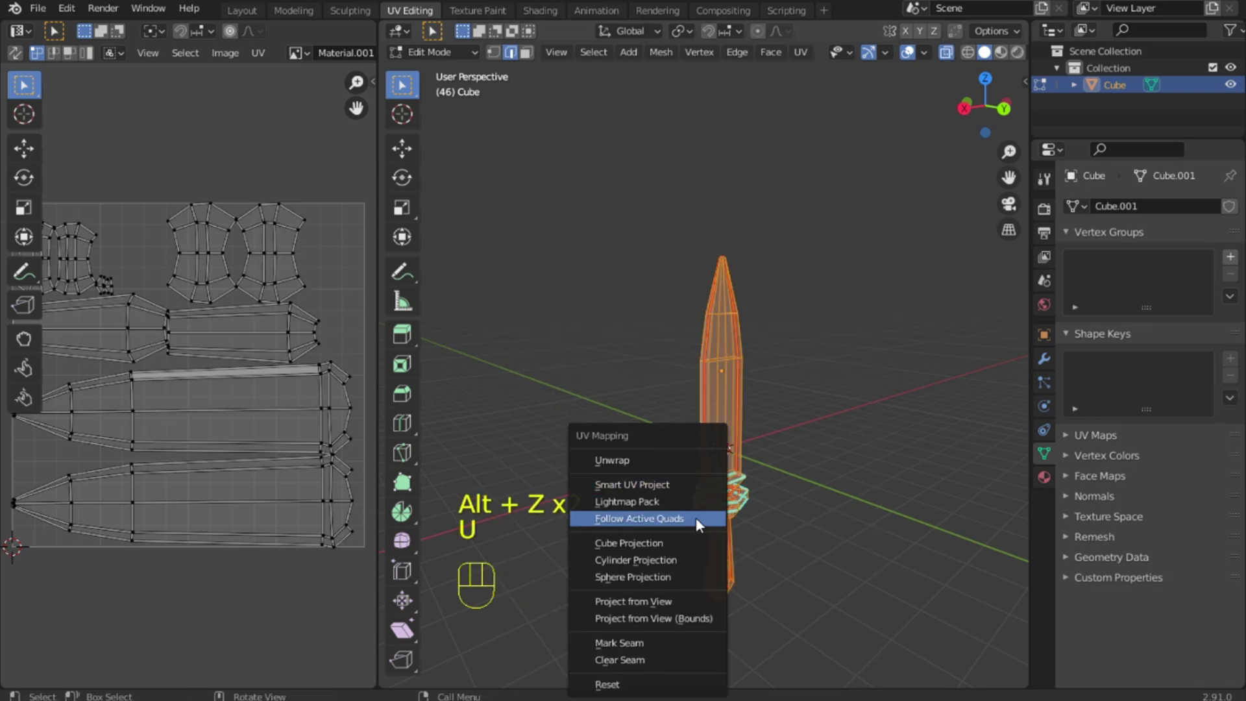
left_click(648, 459)
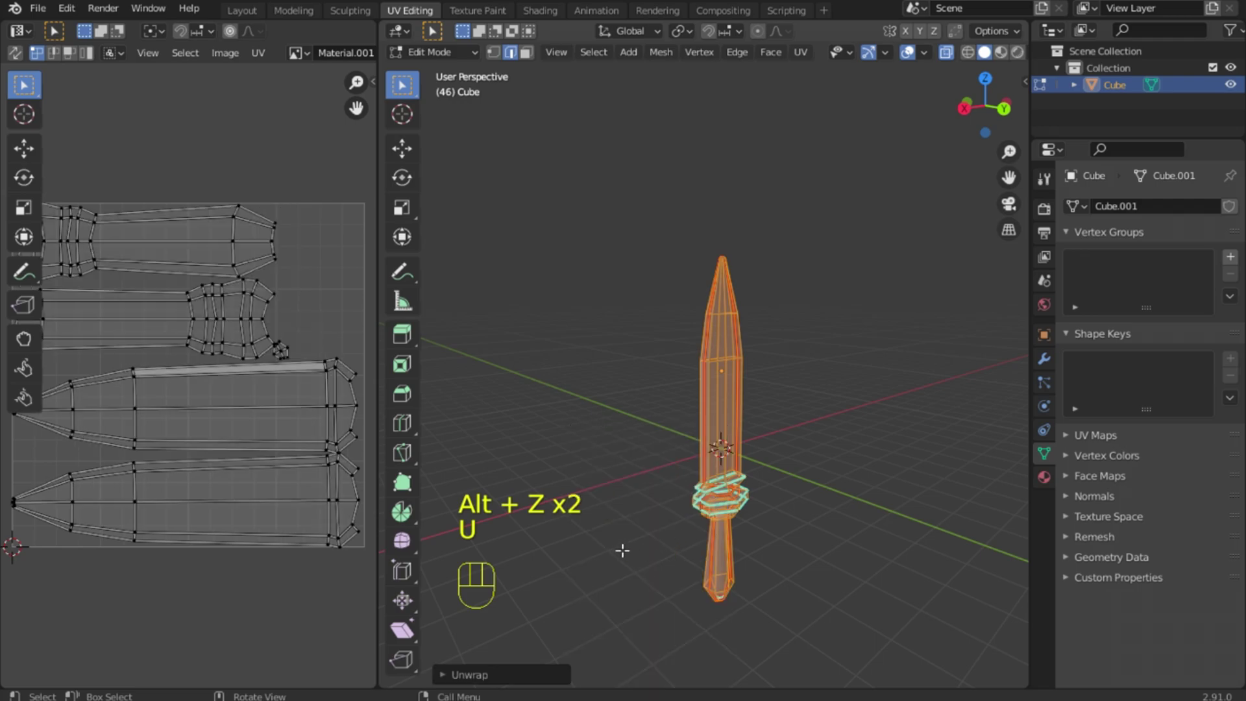
Examine how the blade, guard and handle islands are laid out in the UV map
scroll(622, 551, "down", 2)
scroll(162, 435, "down", 3)
scroll(162, 435, "up", 5)
middle_click_drag(182, 446, 305, 439, "shift")
scroll(279, 370, "down", 3)
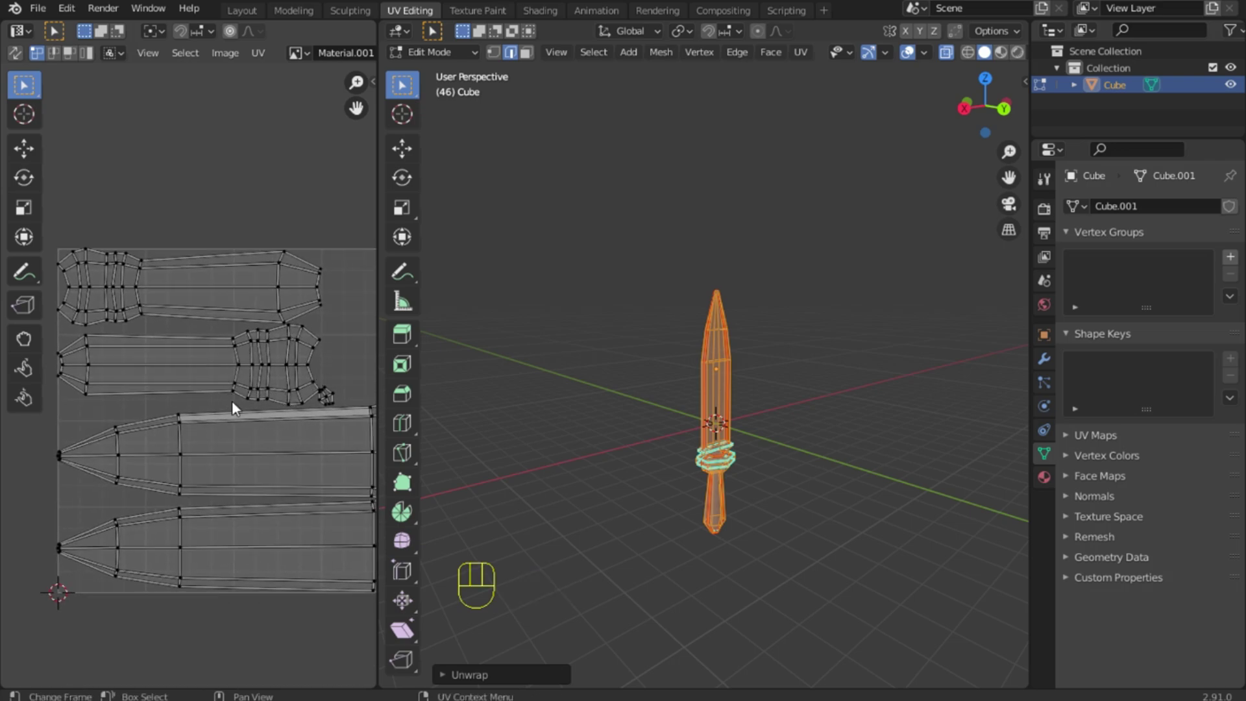
middle_click_drag(243, 420, 169, 425, "shift")
Deselect the mesh and mark a seam on the edge loop where the handle meets the collar under the guard
scroll(729, 582, "up", 4)
middle_click_drag(791, 650, 796, 502, "shift")
scroll(740, 531, "up", 2)
key("alt+z")
left_click(768, 540)
scroll(768, 529, "down", 3)
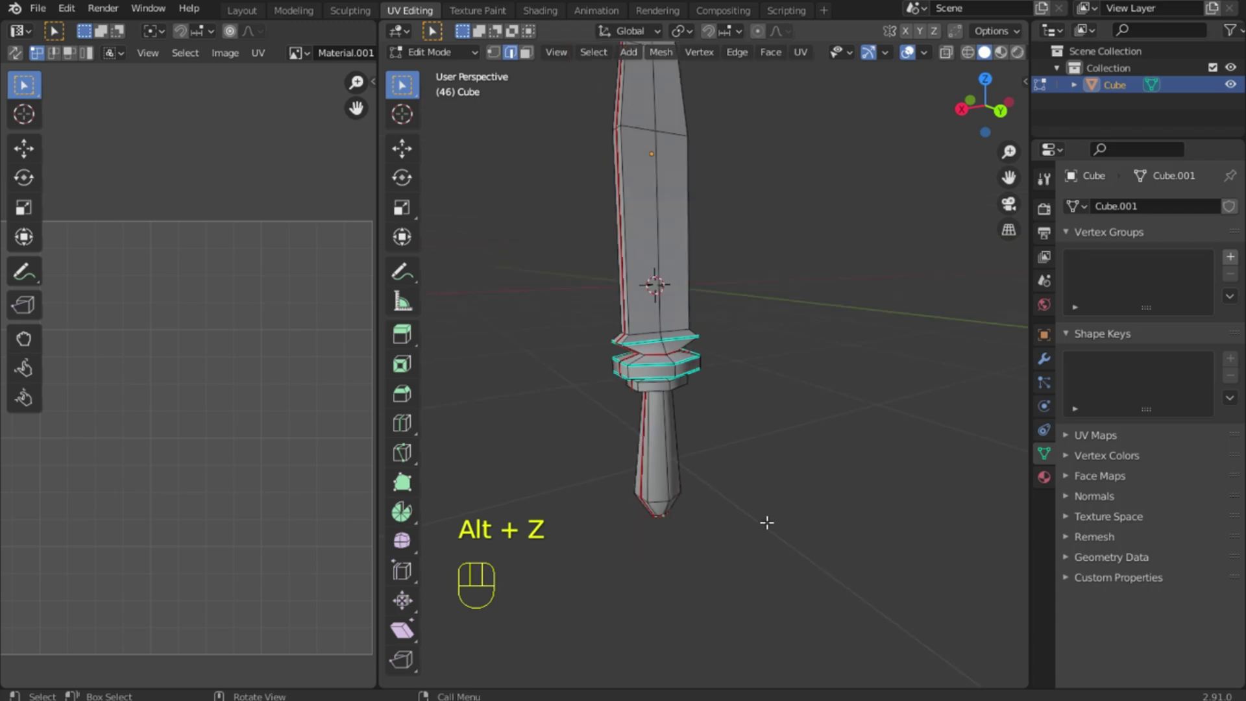
scroll(779, 493, "up", 3)
middle_click_drag(768, 496, 694, 374)
scroll(692, 477, "up", 4)
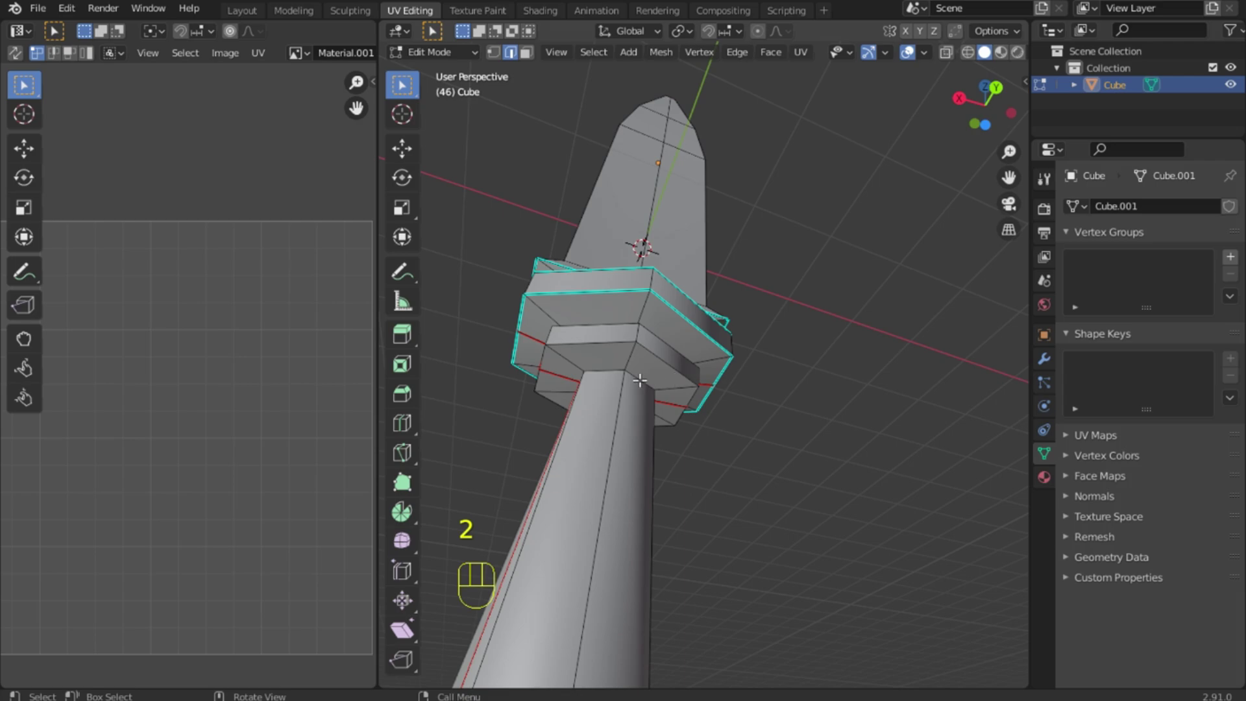
middle_click_drag(570, 441, 634, 537)
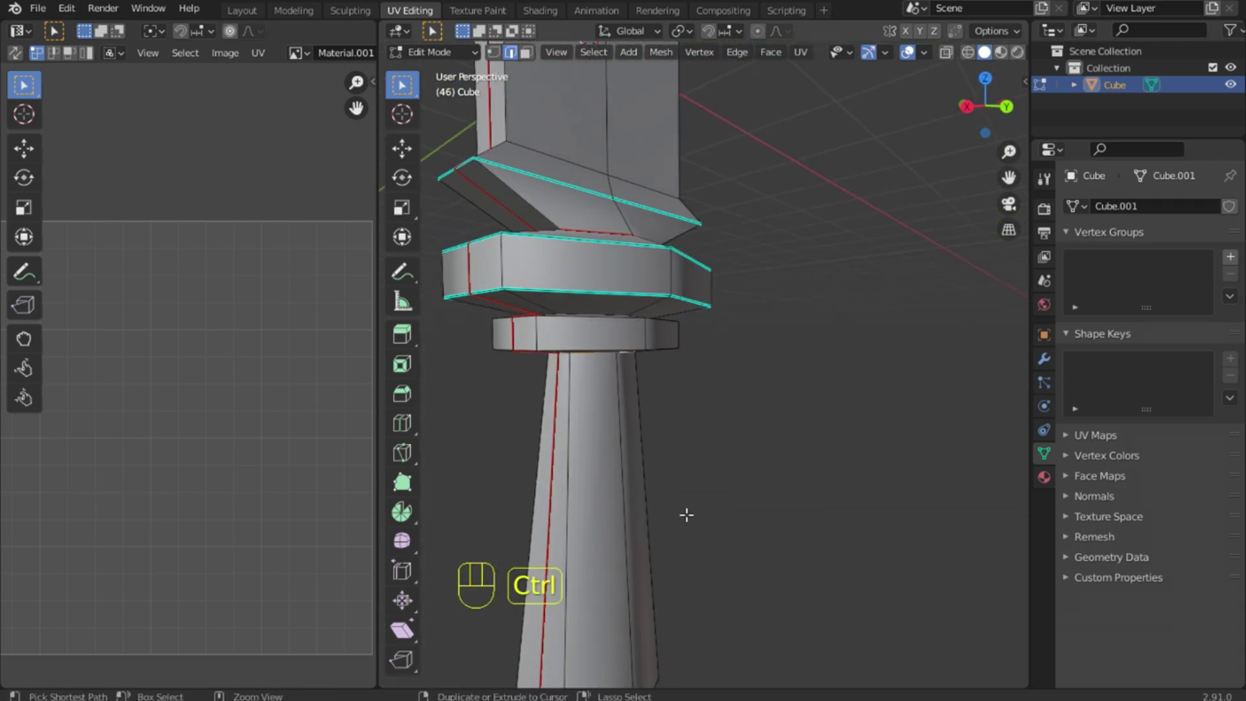
key("ctrl+e")
left_click(687, 514)
Select the whole dagger and unwrap it again using the added handle seam
scroll(747, 479, "down", 8)
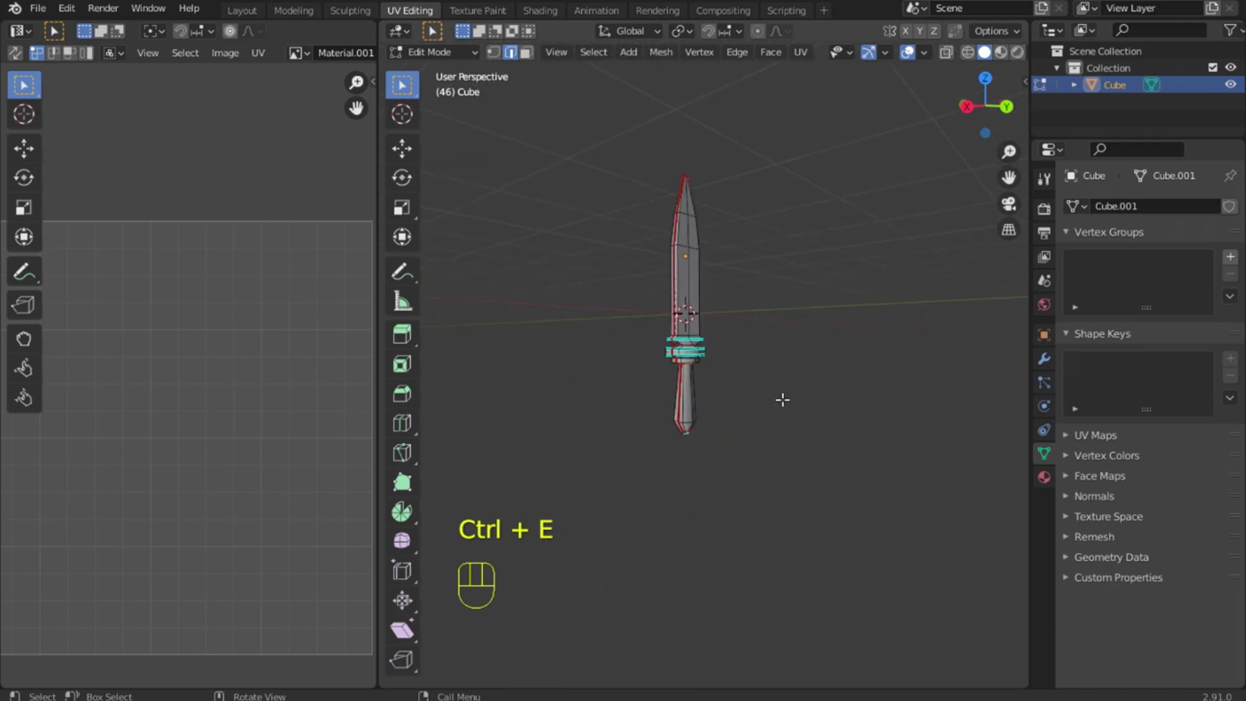
middle_click_drag(783, 400, 751, 379, "shift")
key("alt+z")
key("a")
key("alt+z")
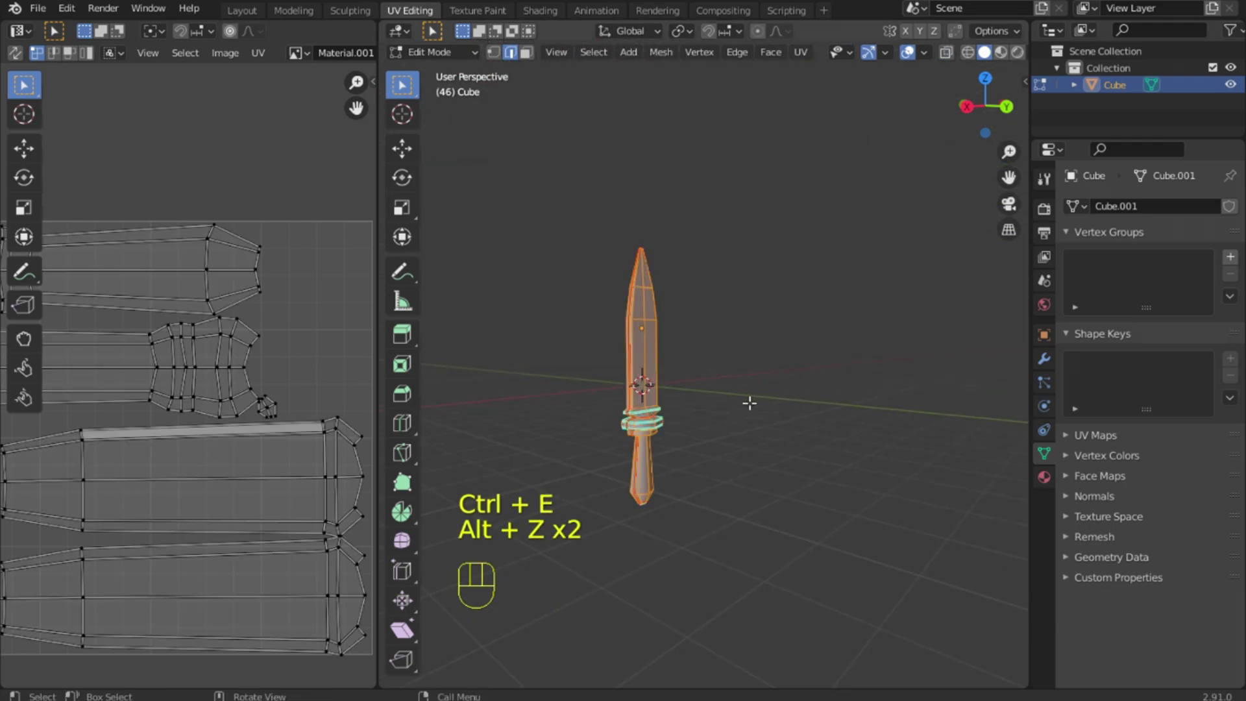
scroll(740, 410, "down", 1)
key("u")
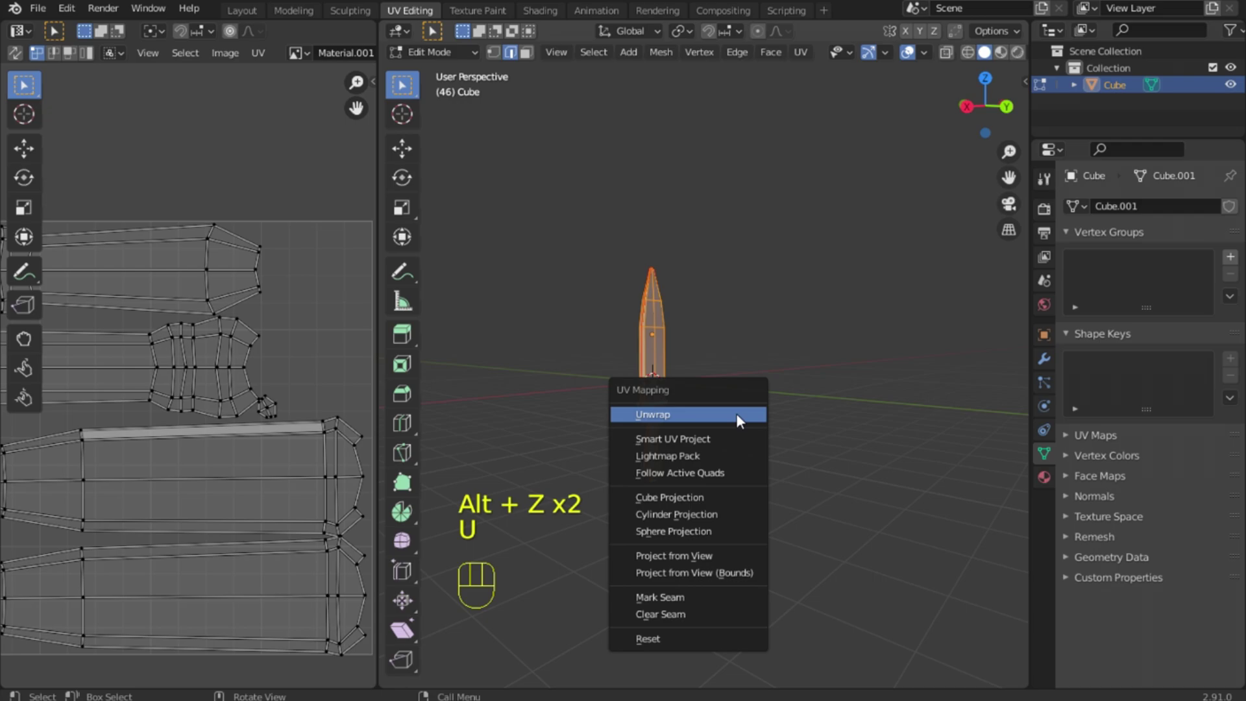
left_click(736, 414)
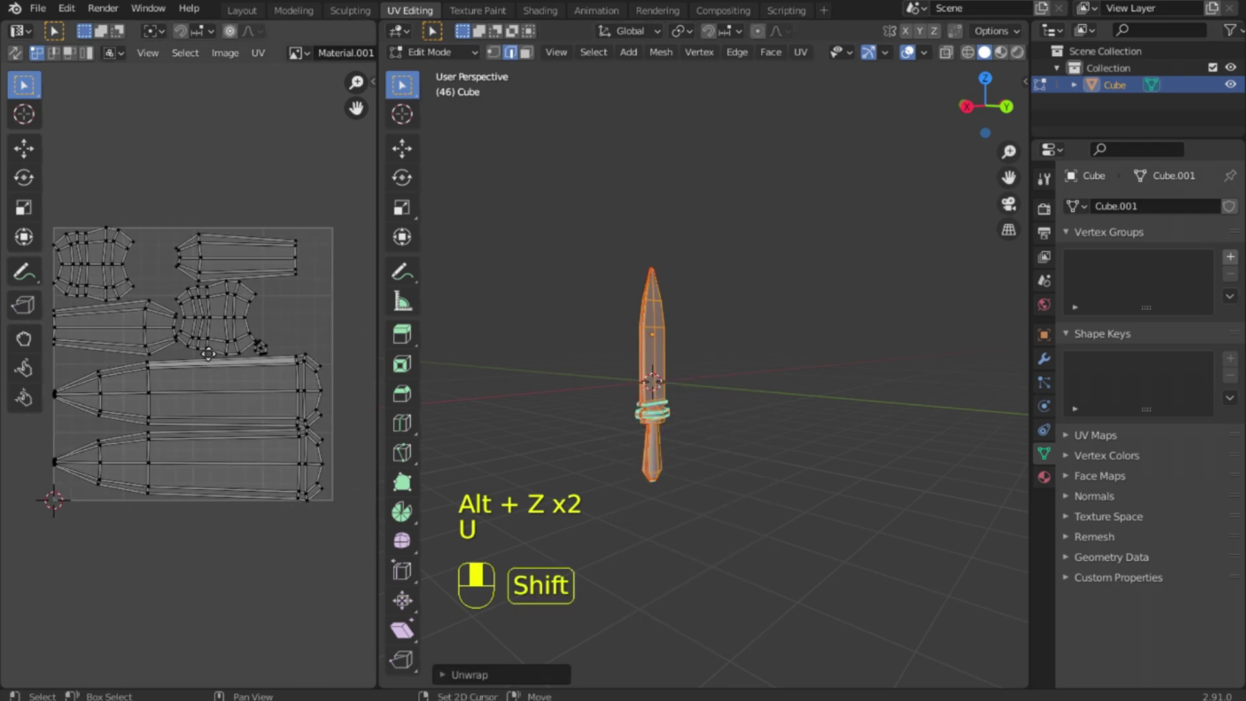
Widen the UV editor area and frame the unwrapped islands for arranging
scroll(221, 383, "up", 2)
middle_click_drag(230, 384, 192, 407, "shift")
middle_click_drag(241, 254, 270, 381, "shift")
scroll(292, 384, "down", 1)
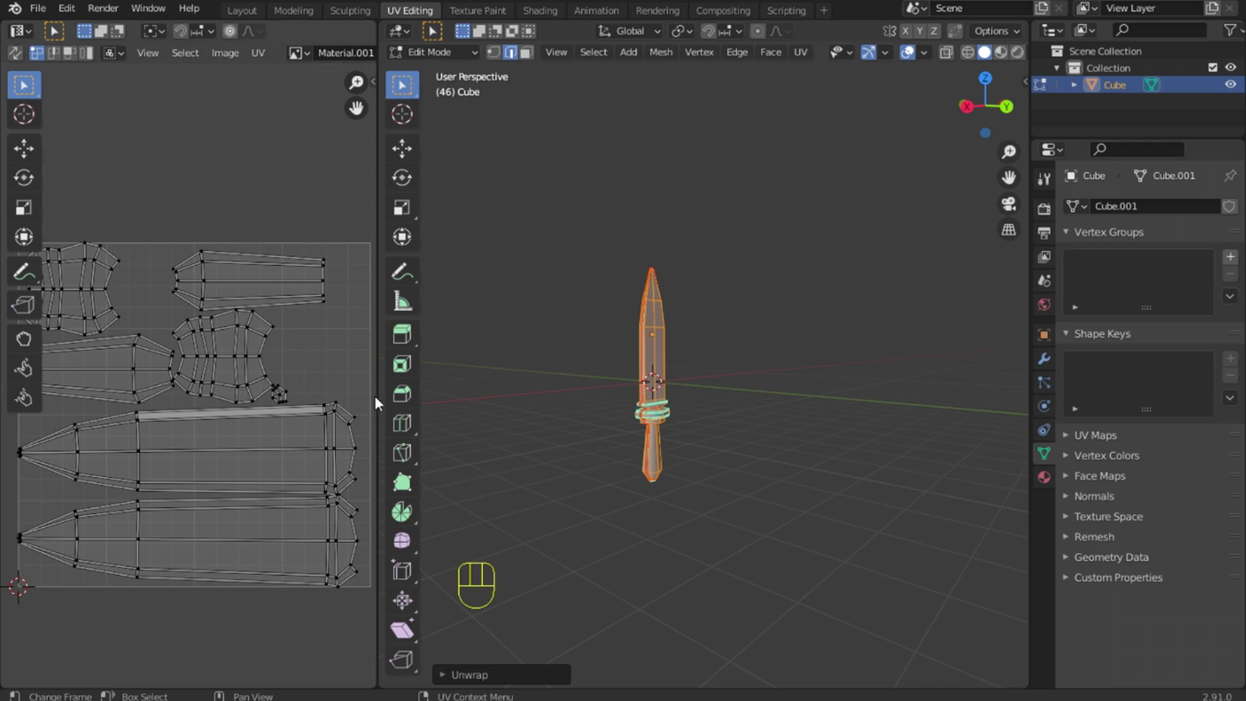
left_click_drag(378, 393, 603, 389)
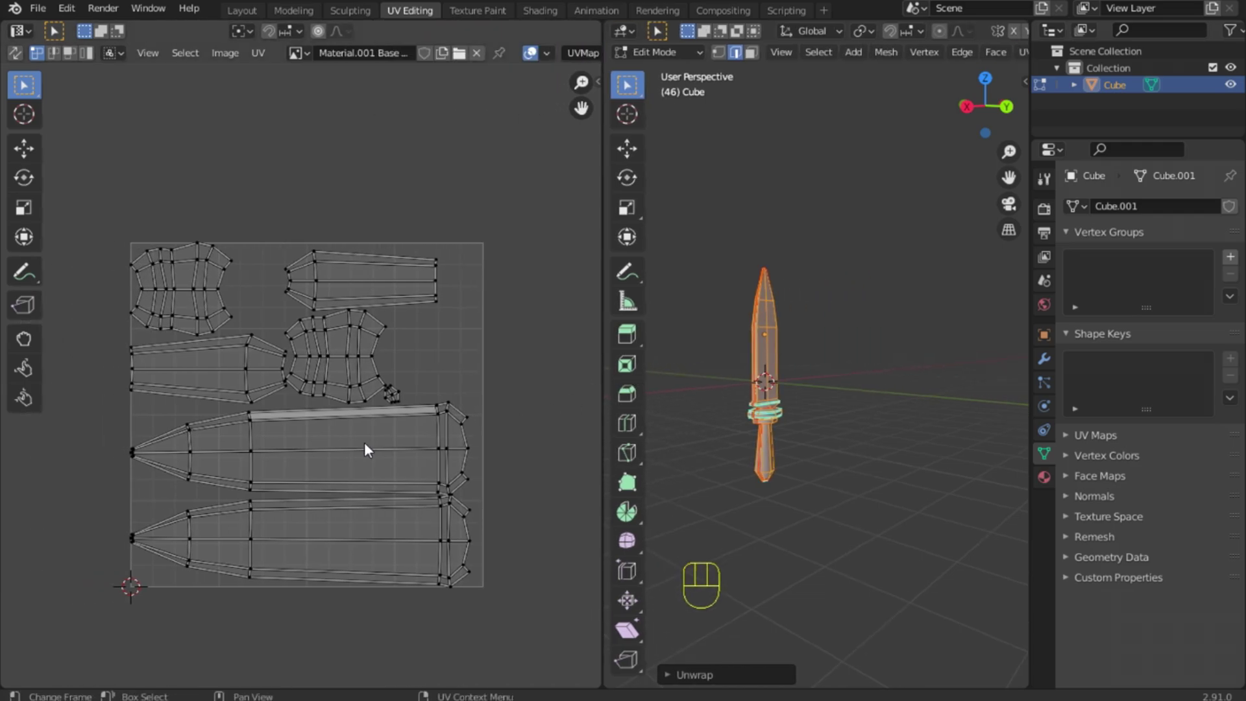
scroll(296, 443, "up", 2)
middle_click_drag(293, 442, 314, 457, "shift")
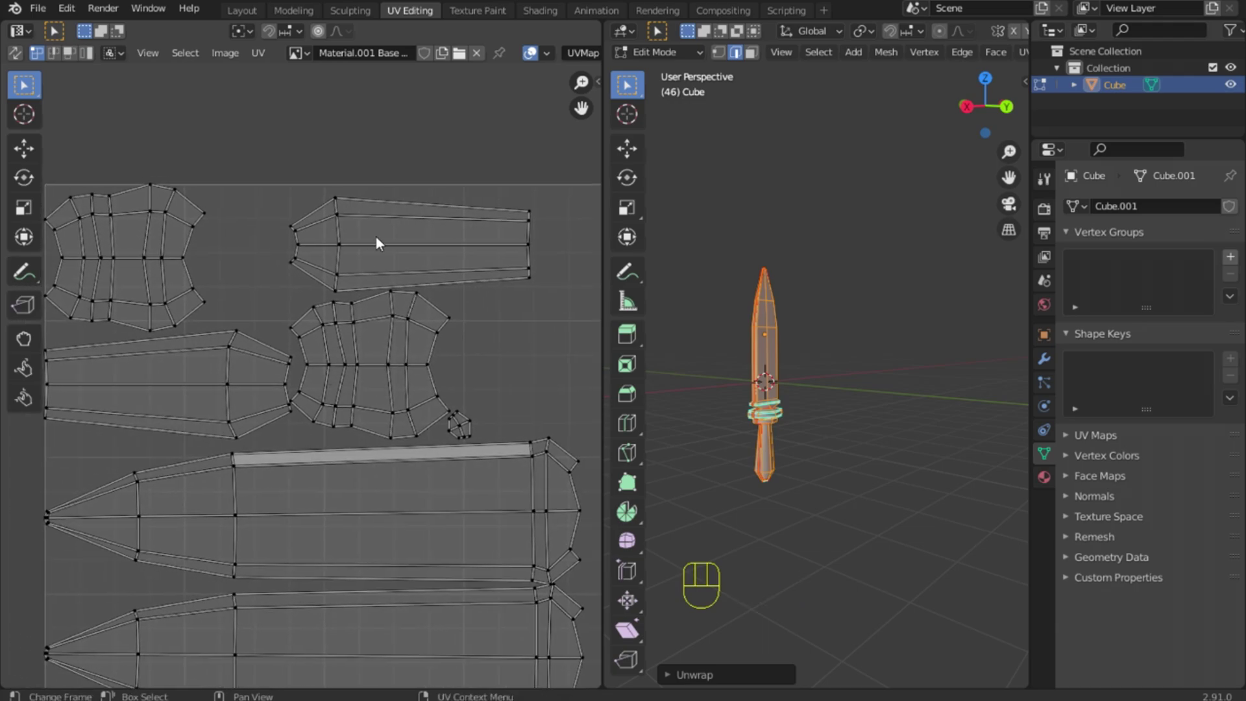
Select the whole guard island between the handle and blade islands and move it sideways, away from the neighbouring handle island
left_click(373, 406)
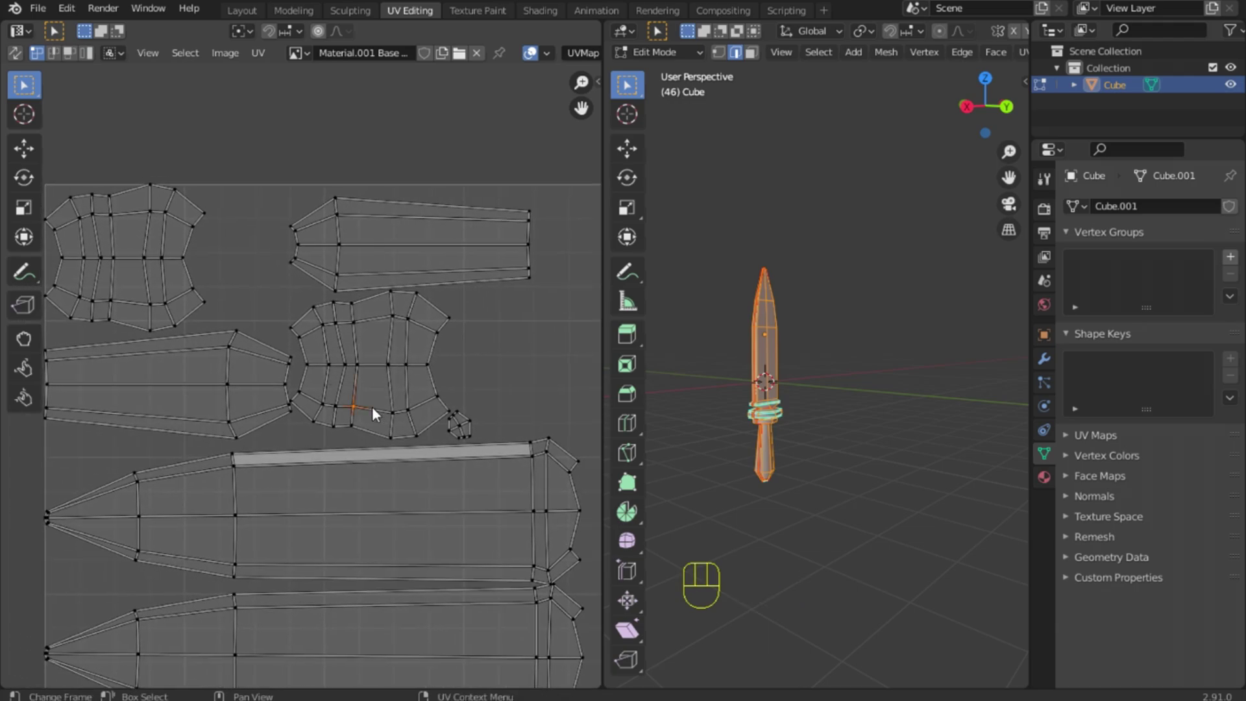
key("l")
middle_click_drag(413, 392, 286, 364, "shift")
key("g")
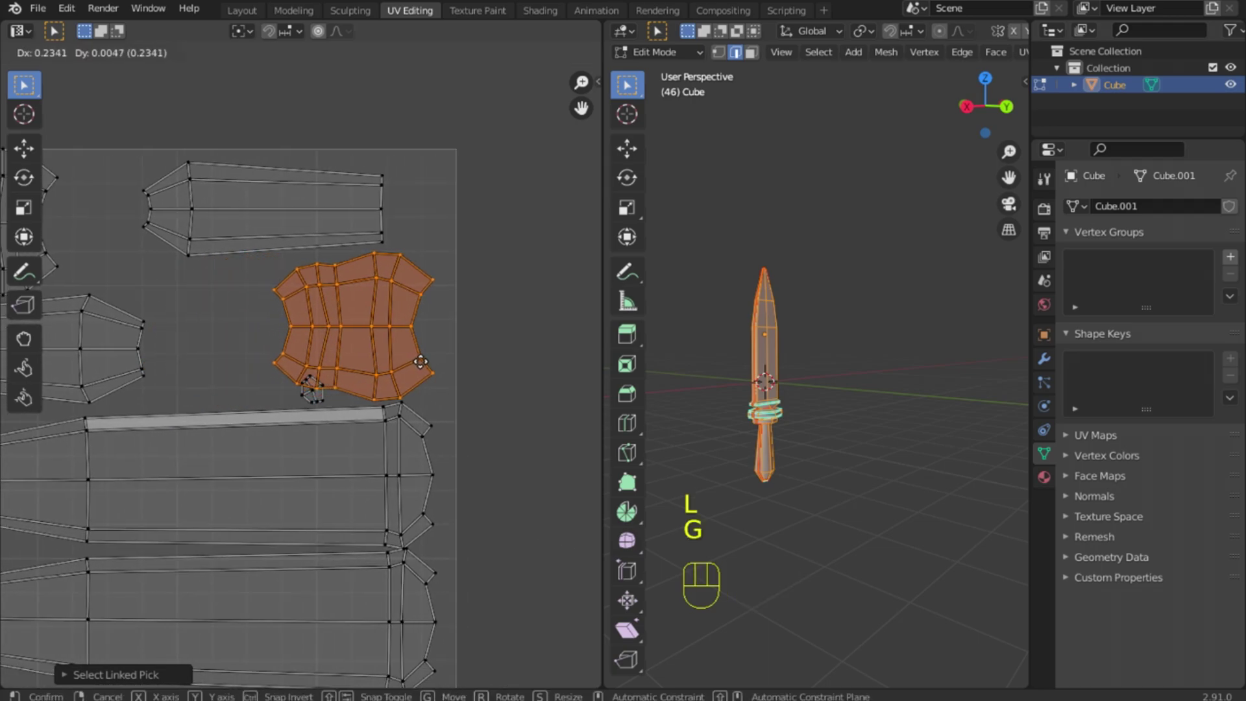
left_click(362, 364)
Select the lower handle island and move it up in line with the other handle island
middle_click_drag(362, 364, 476, 402, "shift")
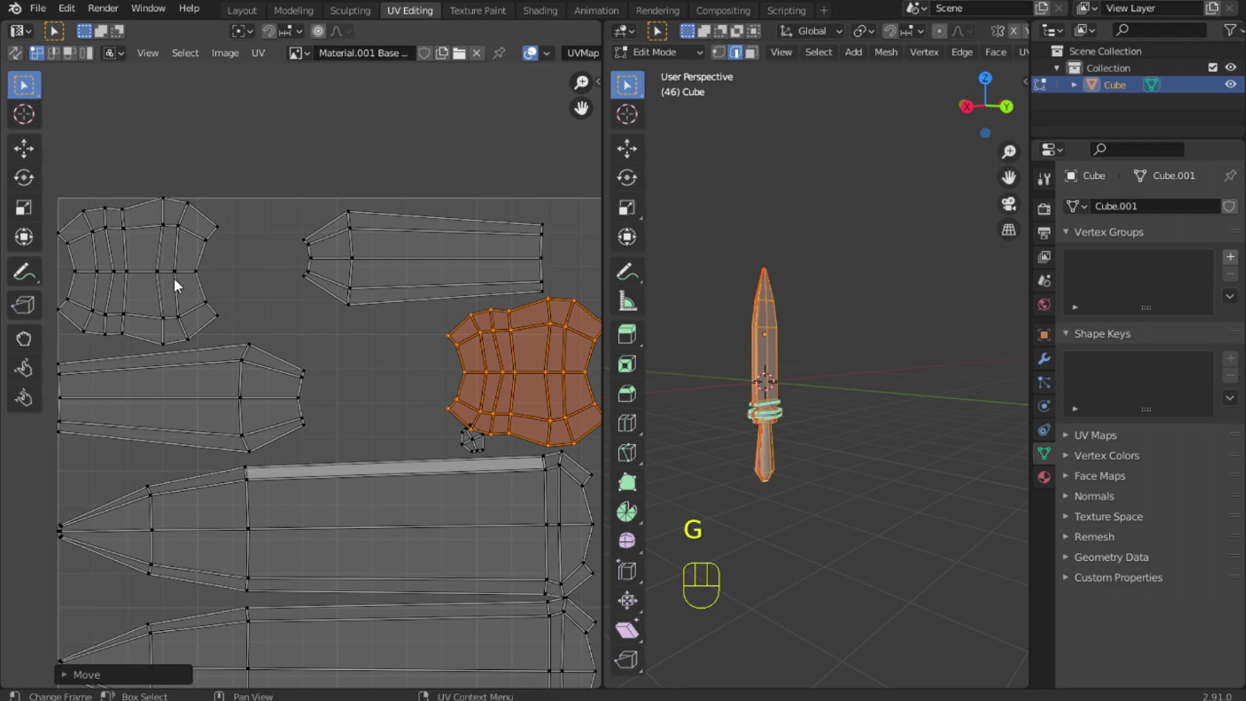
left_click(230, 399)
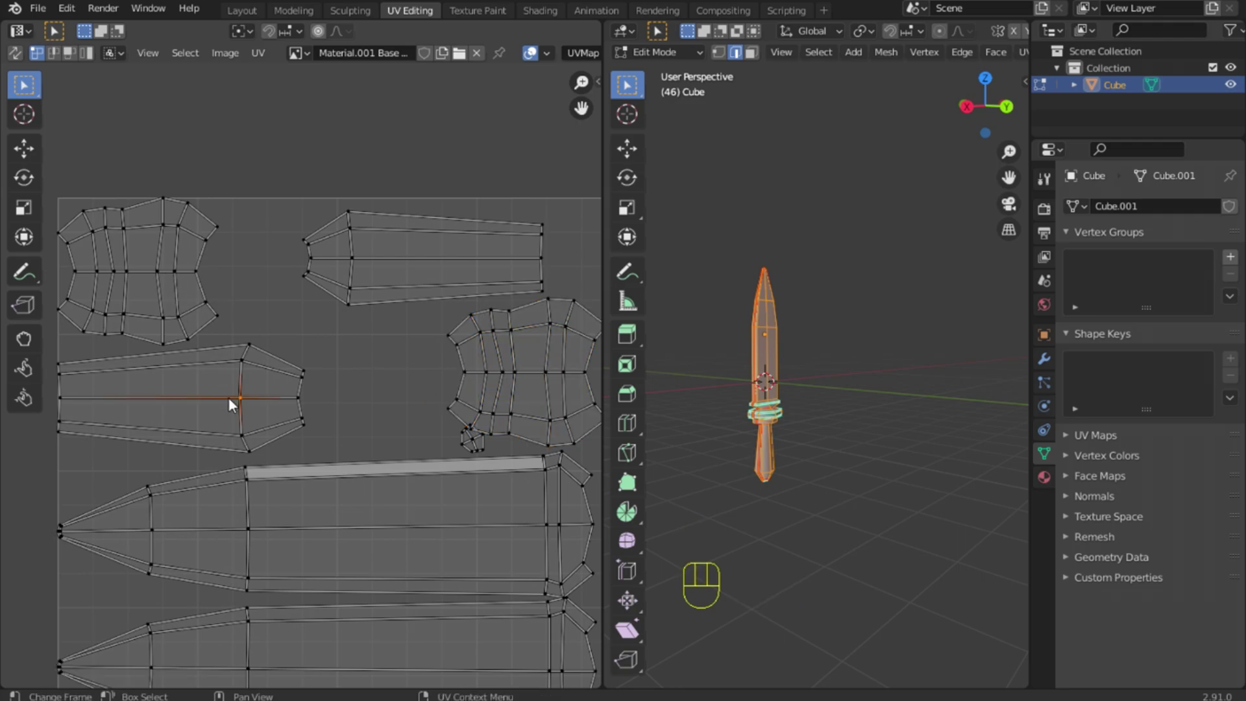
key("l")
key("g")
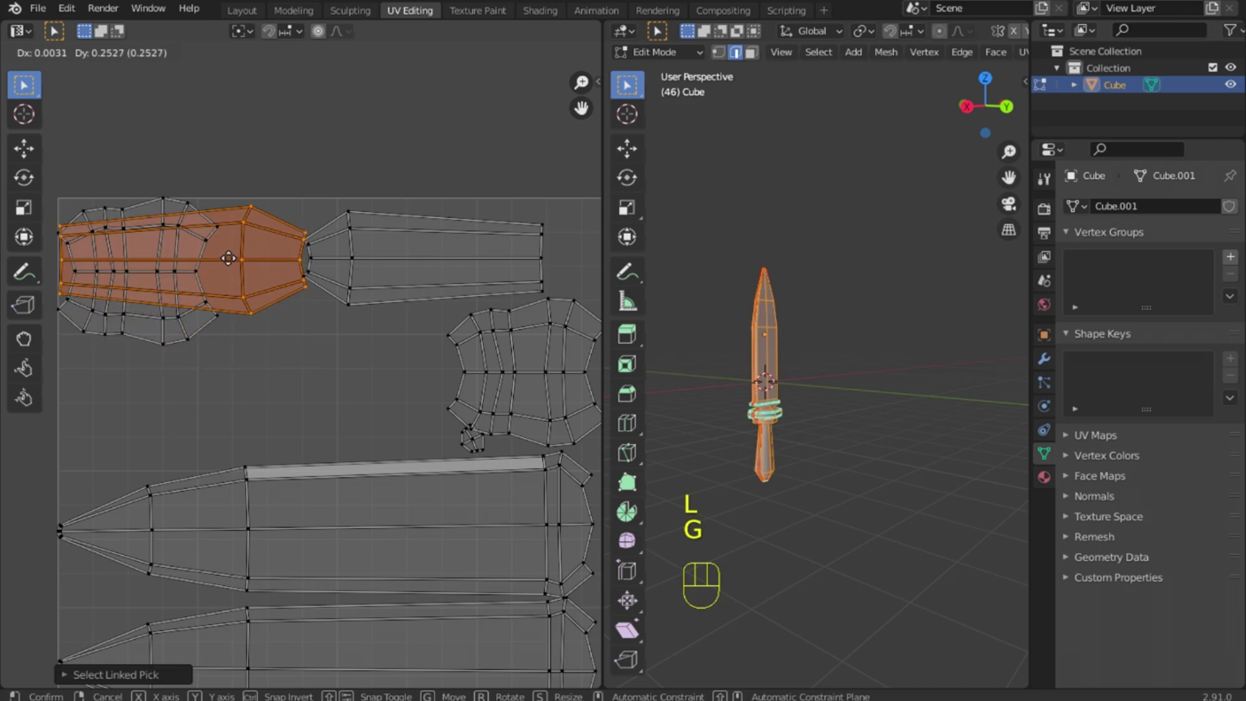
left_click(229, 261)
Select the guard island overlapping the moved handle island and move it down into the gap above the blade islands
left_click(178, 338)
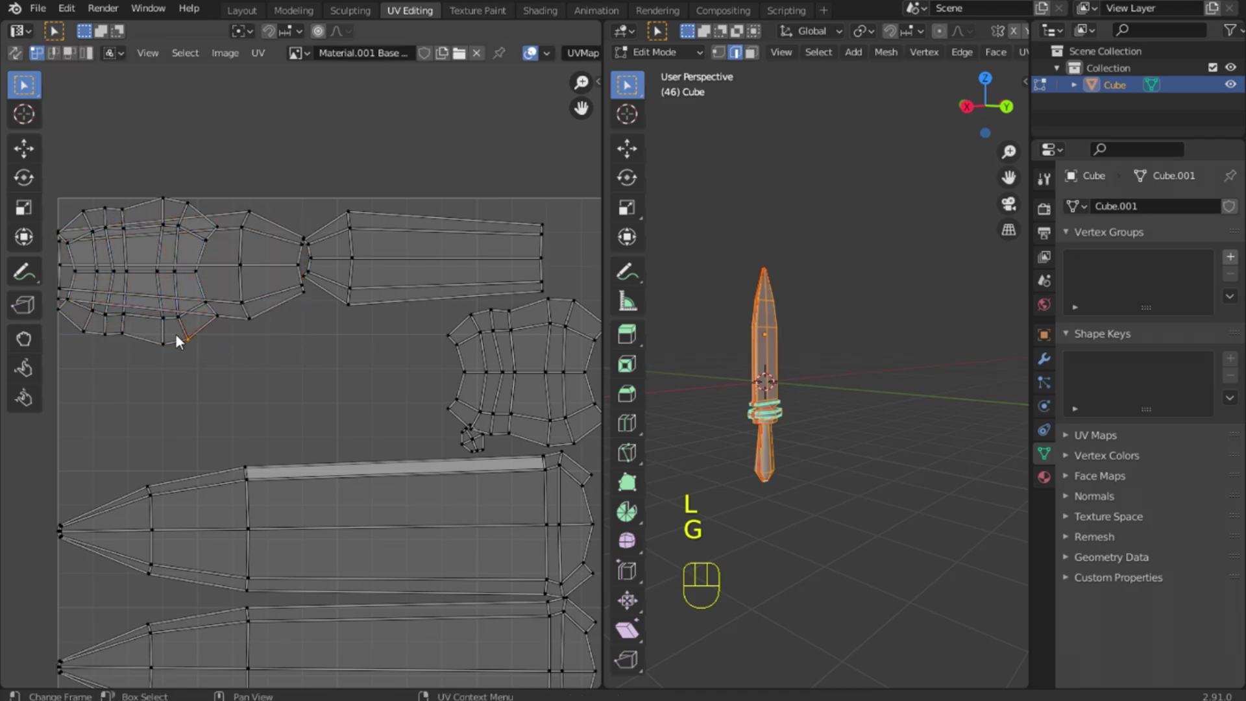
key("l")
key("g")
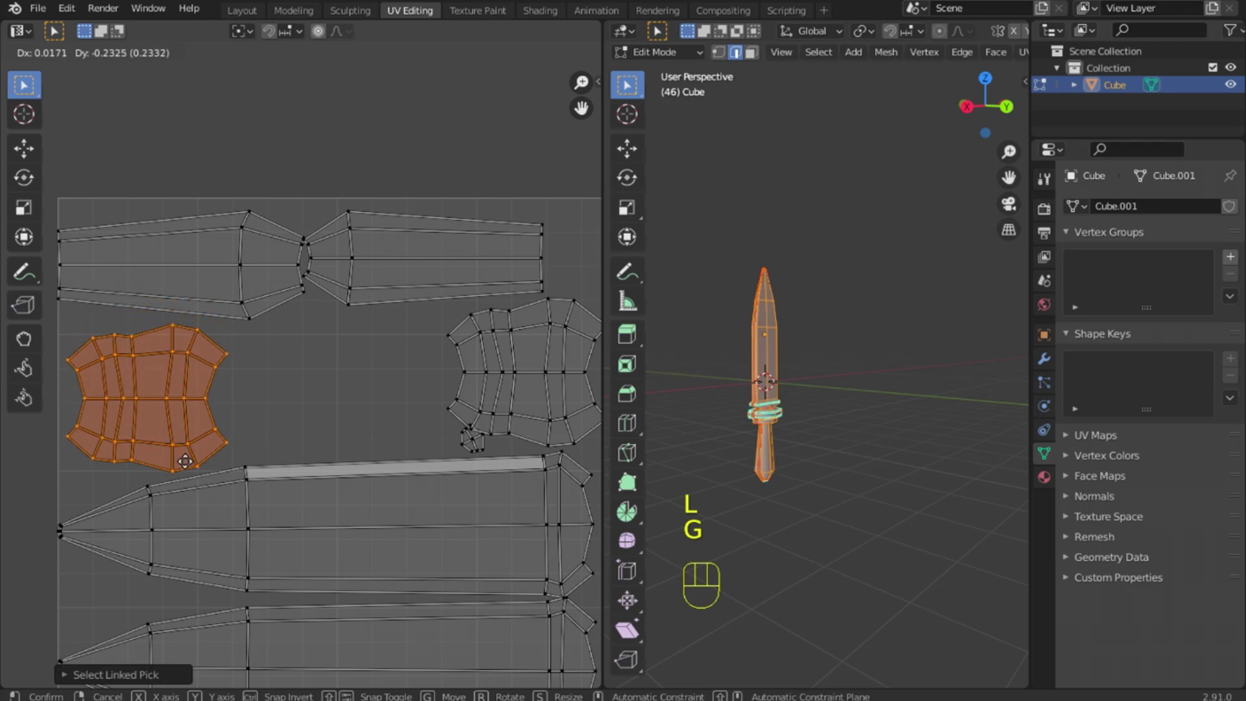
left_click(185, 461)
Rotate the selected guard island about 90 degrees so it stands upright
middle_click_drag(259, 397, 367, 363, "shift")
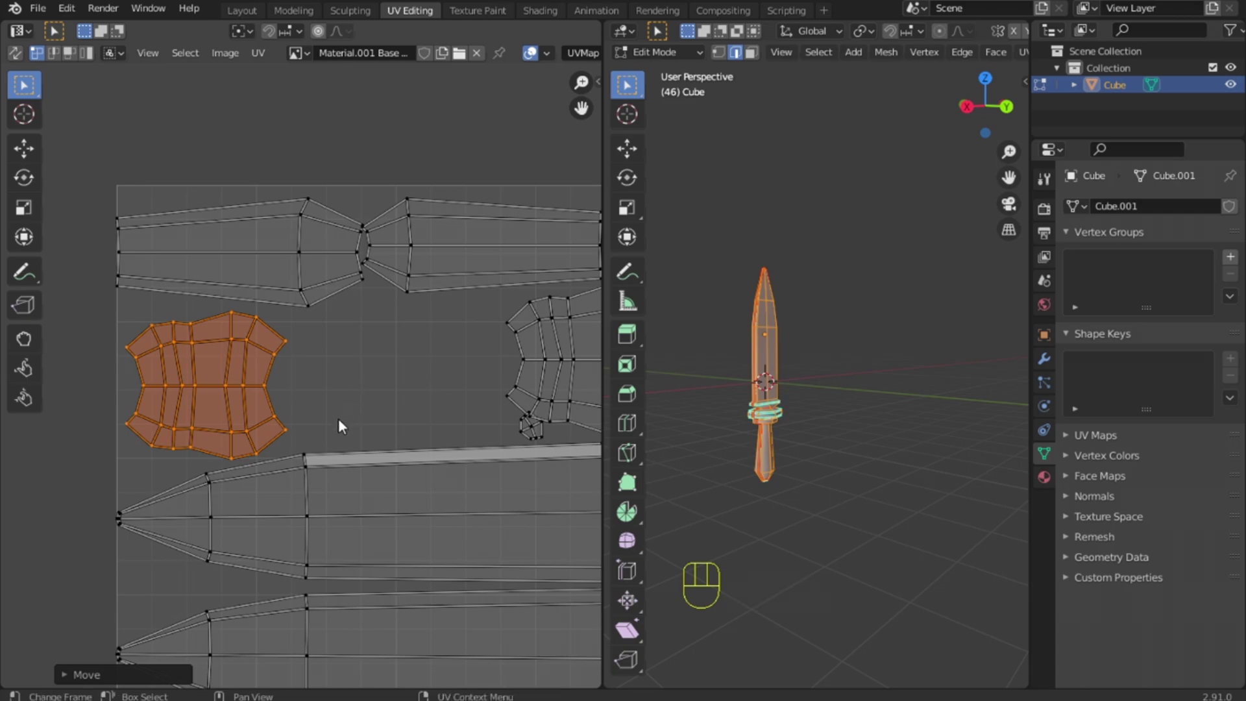
key("r")
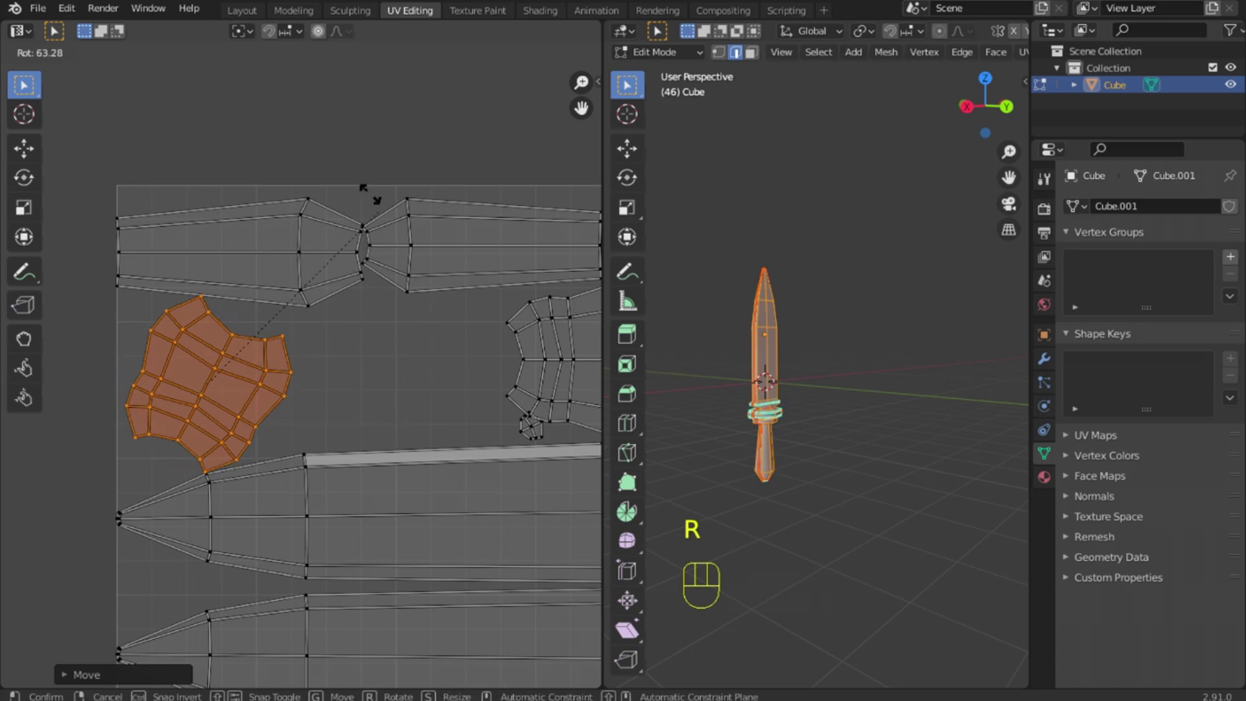
left_click(301, 105)
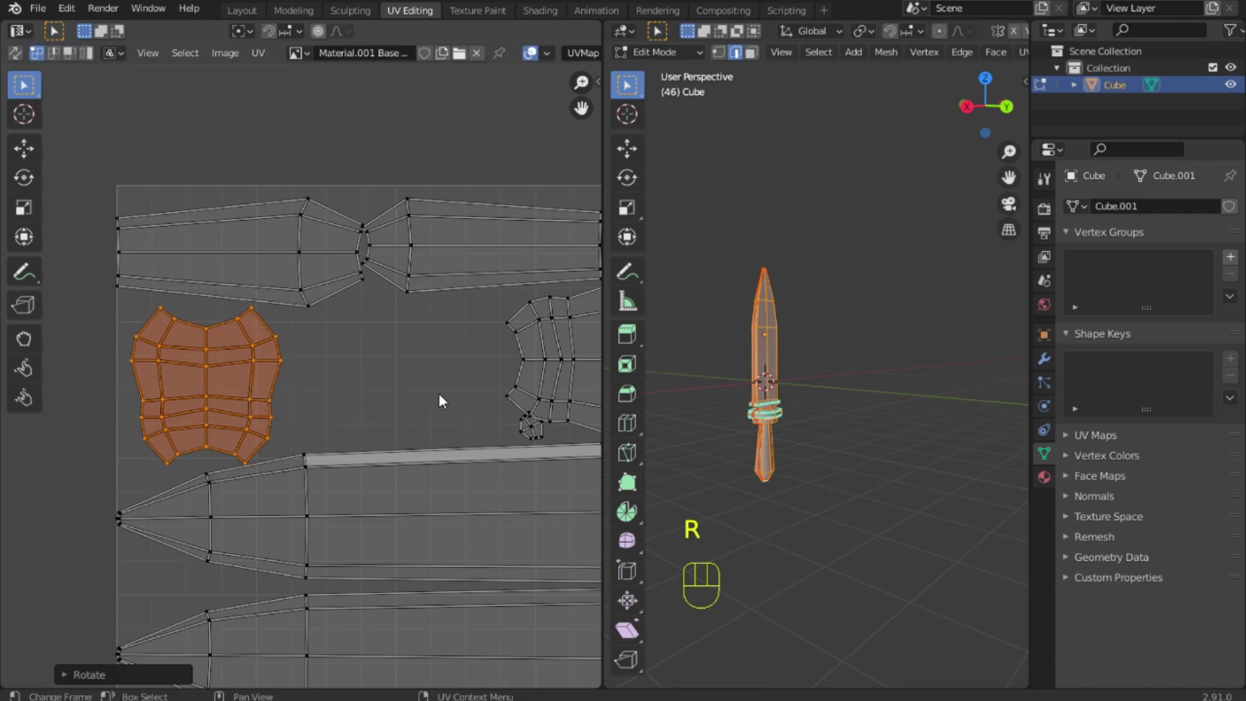
Select the second guard island and move it directly beside the upright guard island, in the gap above the blade islands
middle_click_drag(440, 400, 337, 398, "shift")
left_click(462, 390)
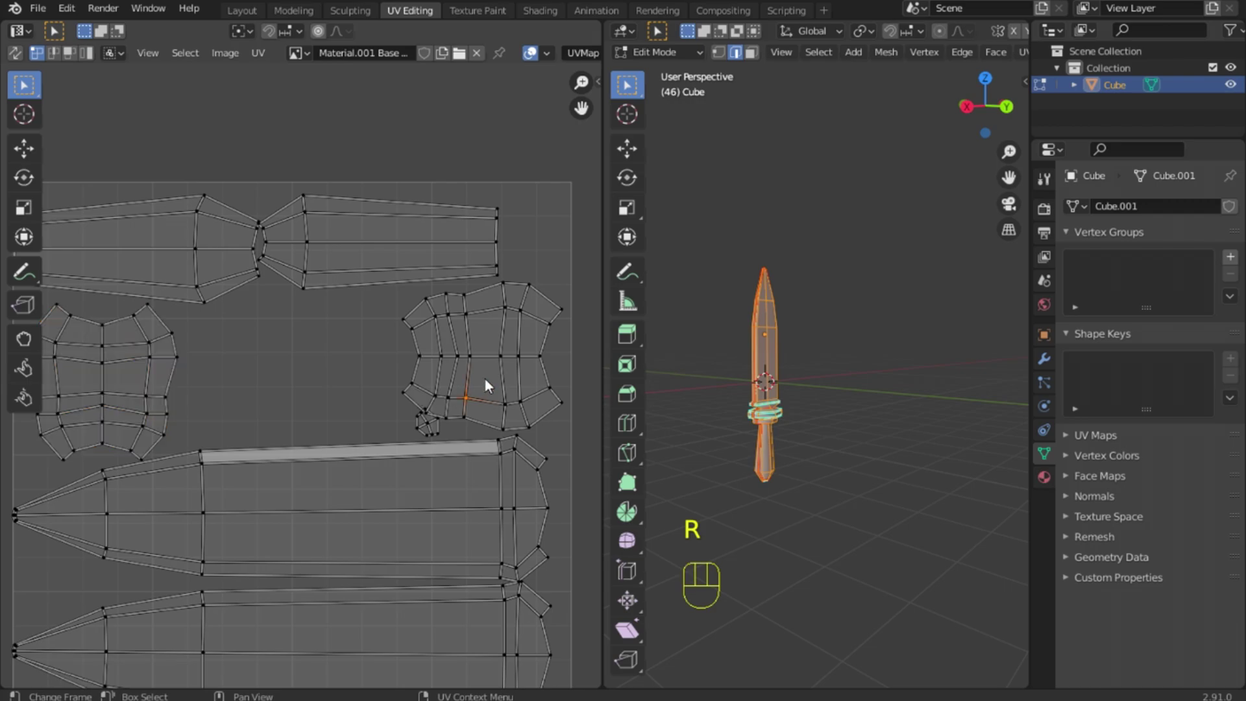
key("l")
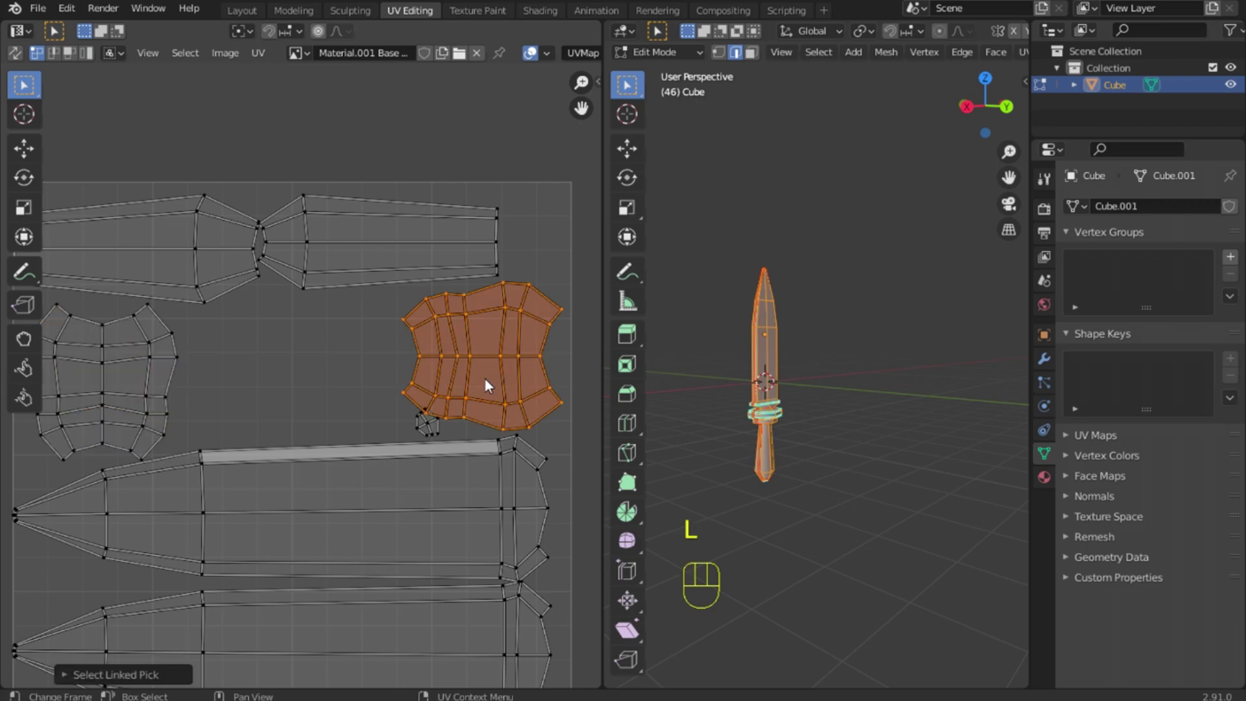
key("g")
left_click(266, 392)
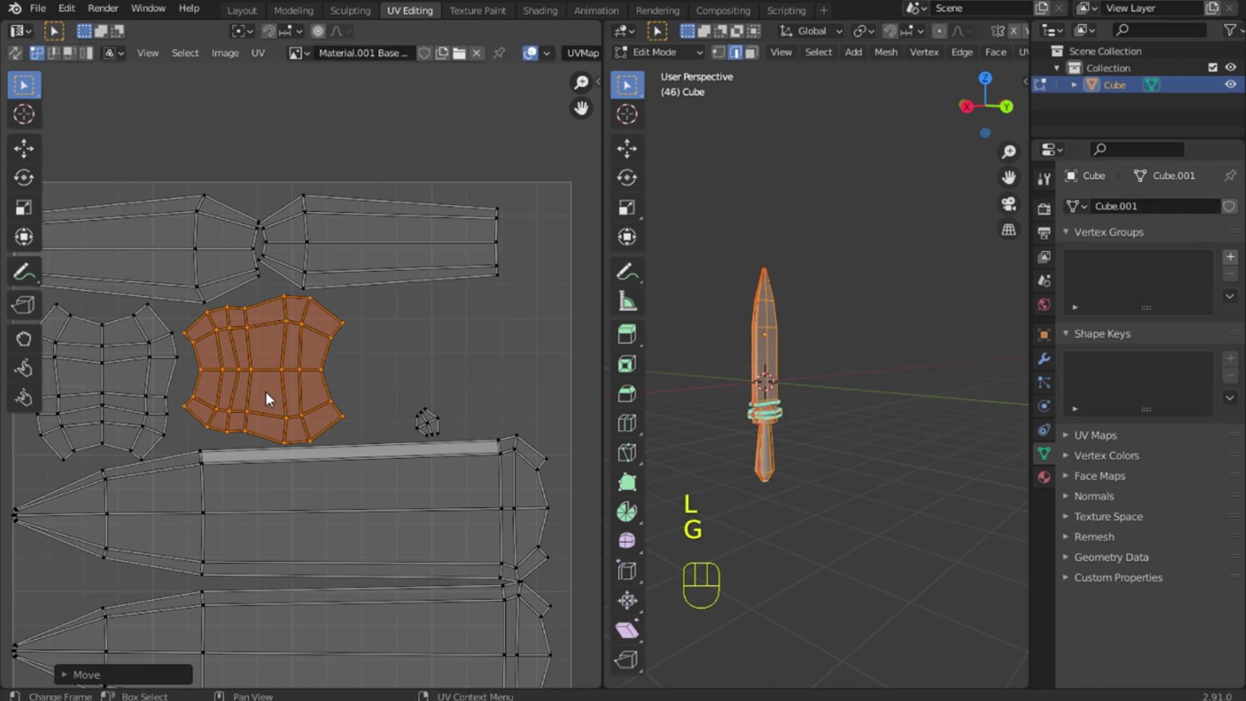
Rotate the handle island with the free narrow end about 90 degrees upright and place it in the UV square's upper-right corner
middle_click_drag(433, 332, 401, 326, "shift")
scroll(396, 333, "down", 1)
left_click(382, 255)
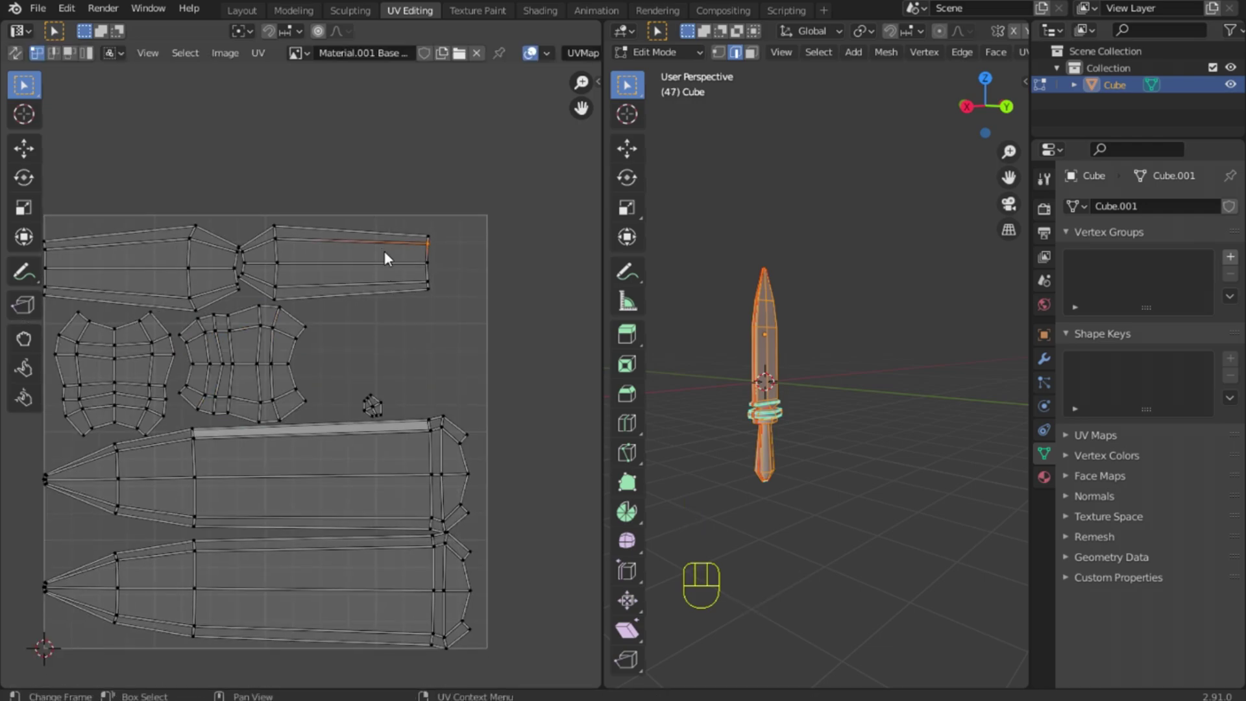
key("l")
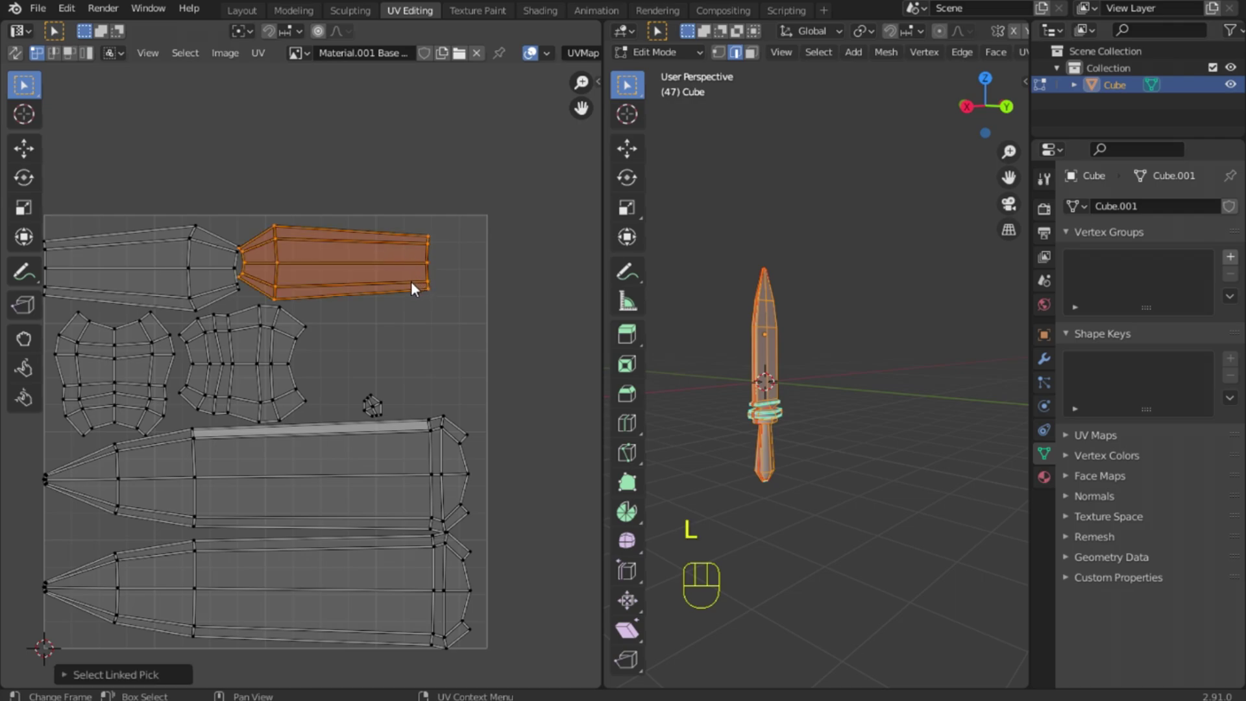
key("g")
left_click(446, 391)
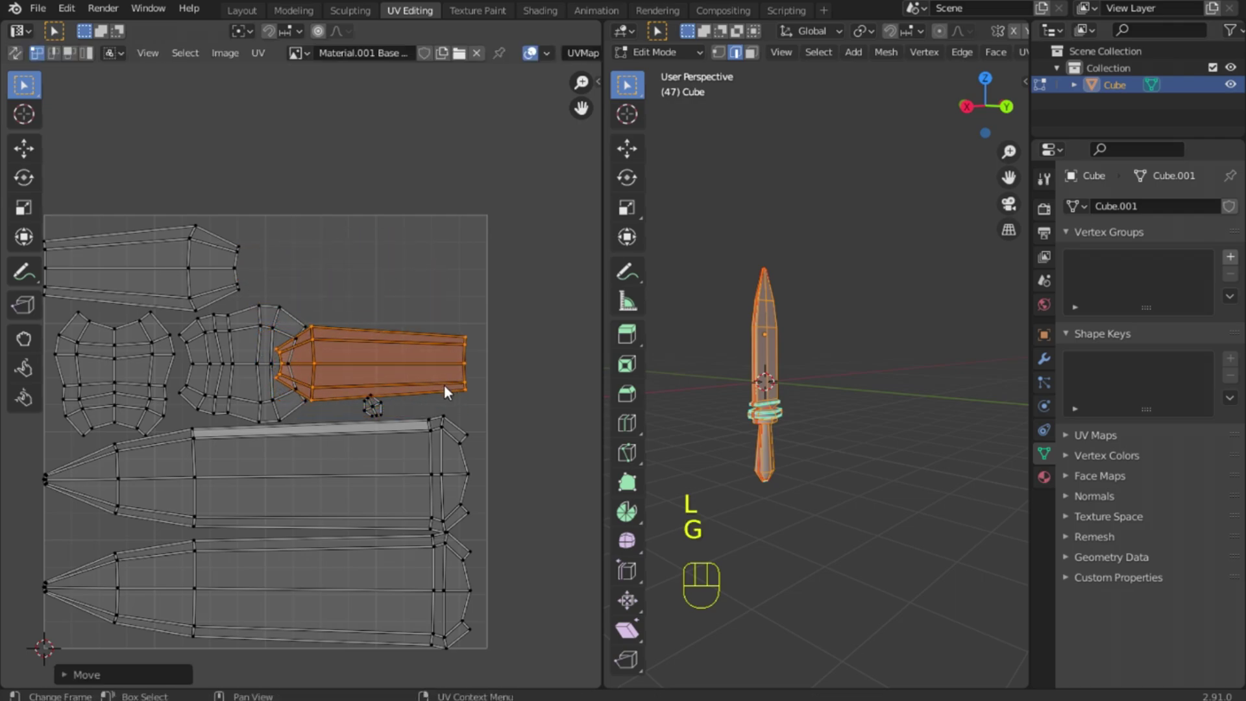
key("r")
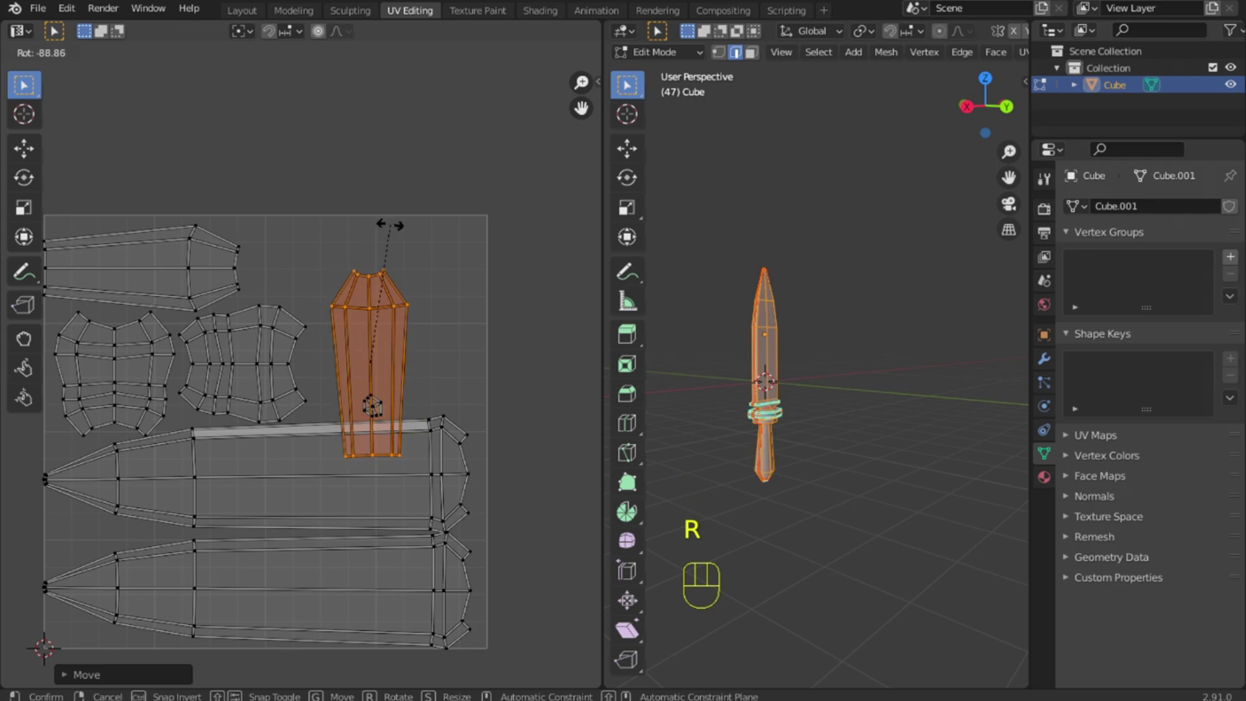
left_click(394, 226)
key("g")
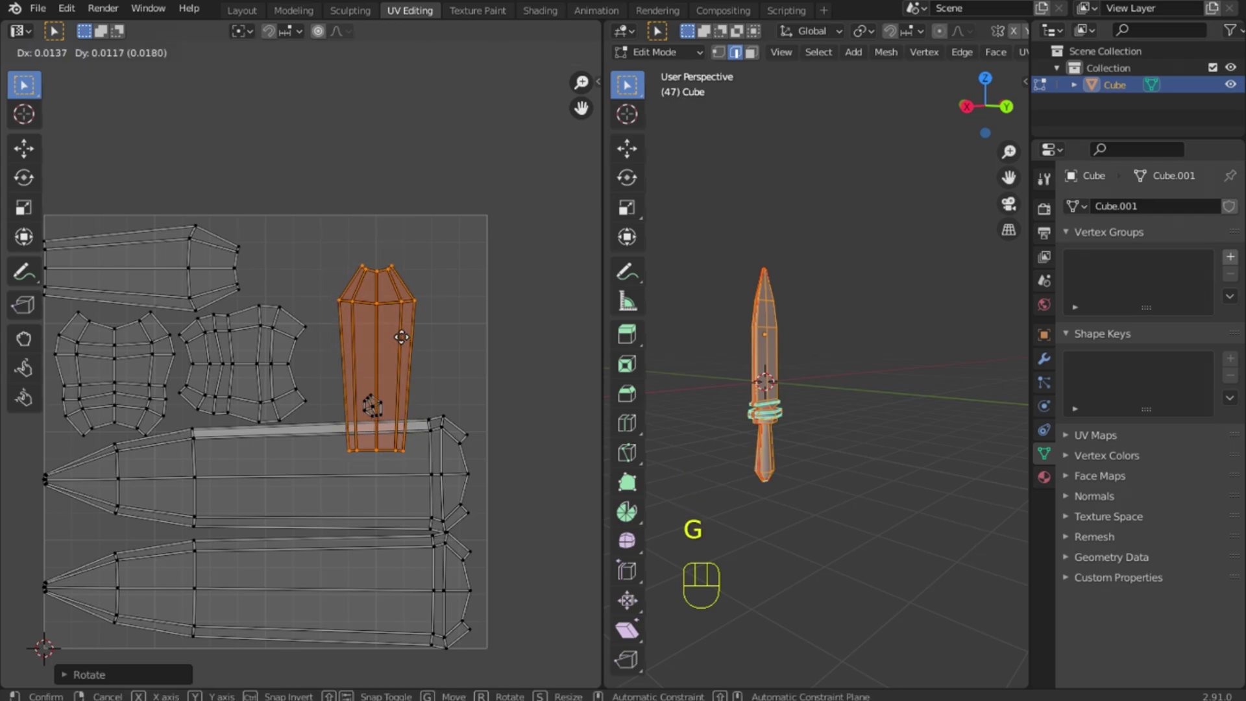
left_click(456, 310)
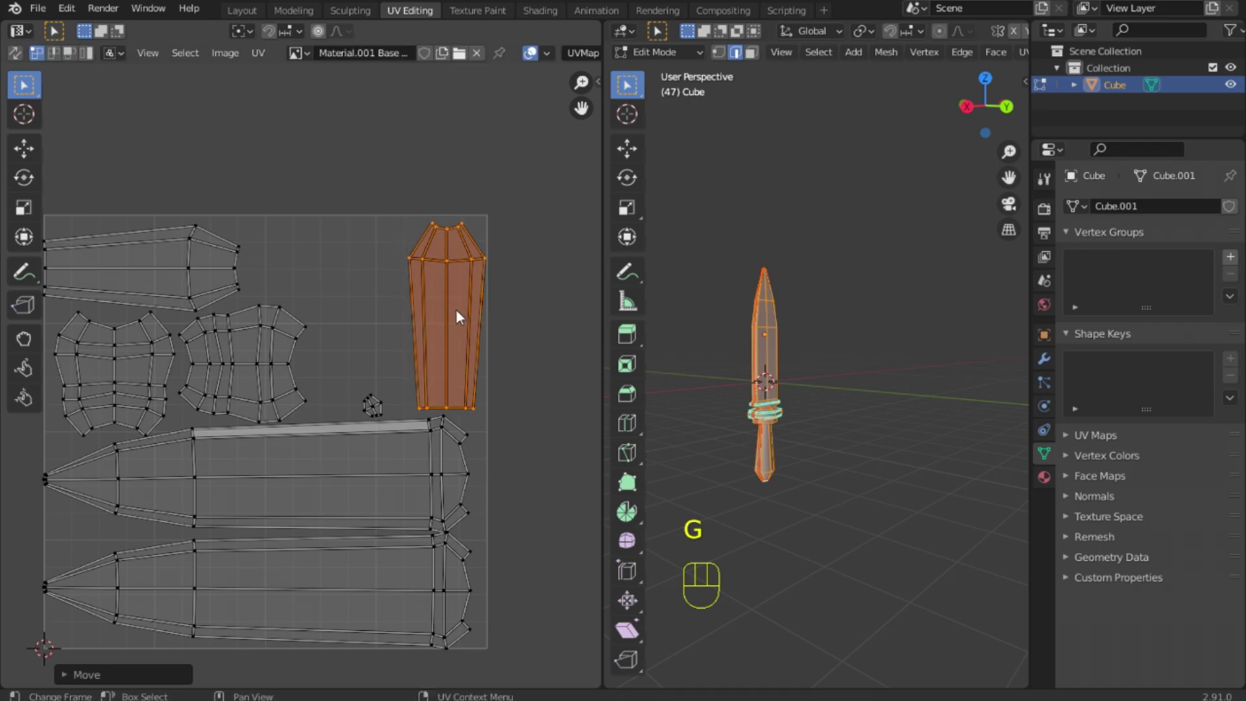
Rotate the remaining horizontal handle island upright with its wide end down and place it beside the other upright handle island
left_click(187, 242)
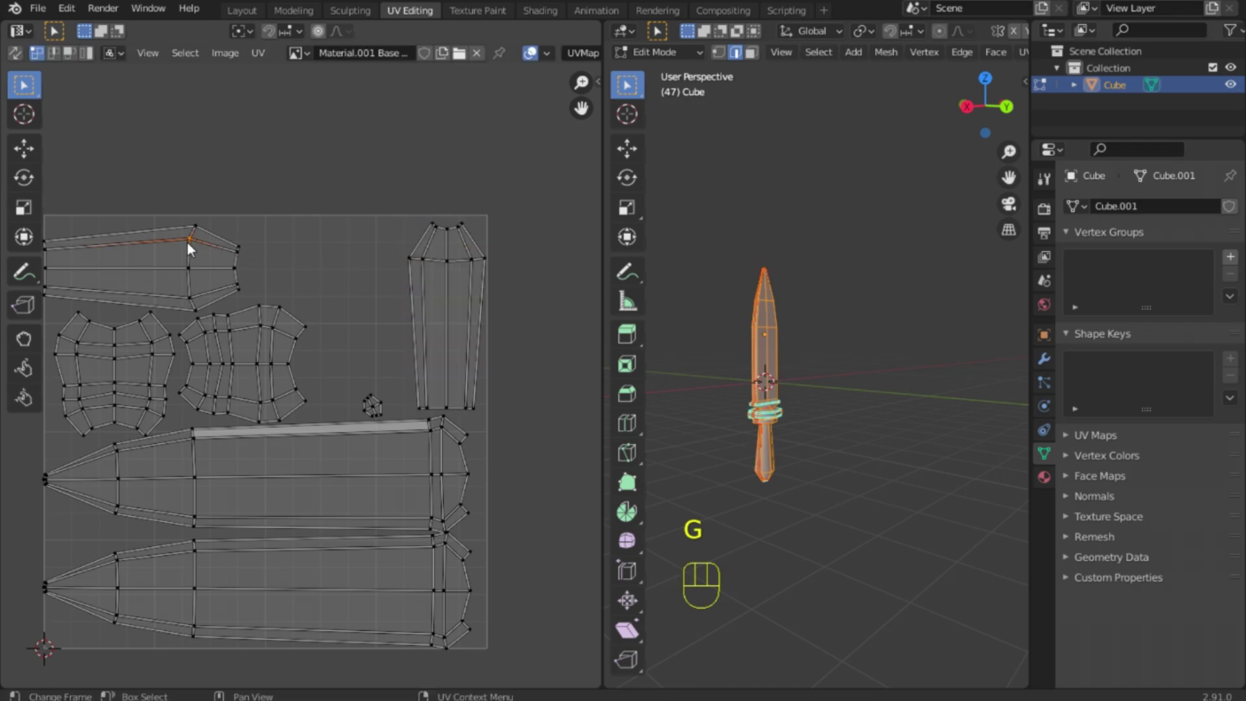
key("l")
key("g")
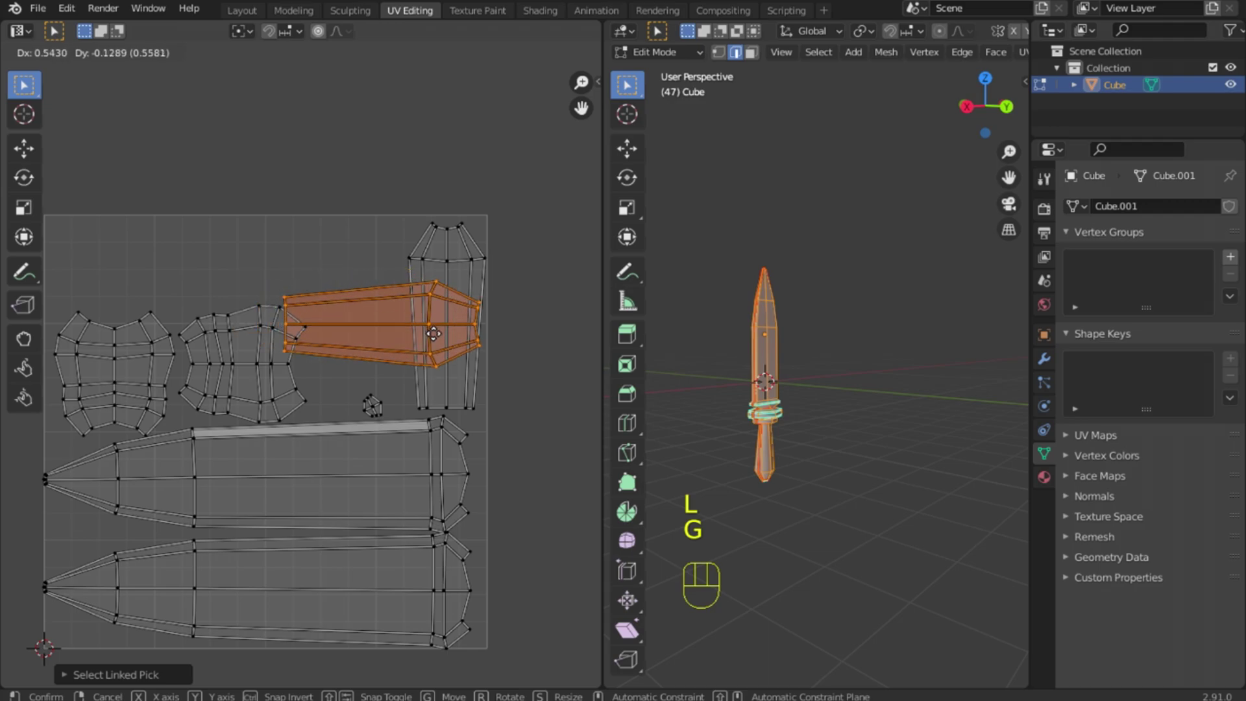
left_click(434, 336)
key("r")
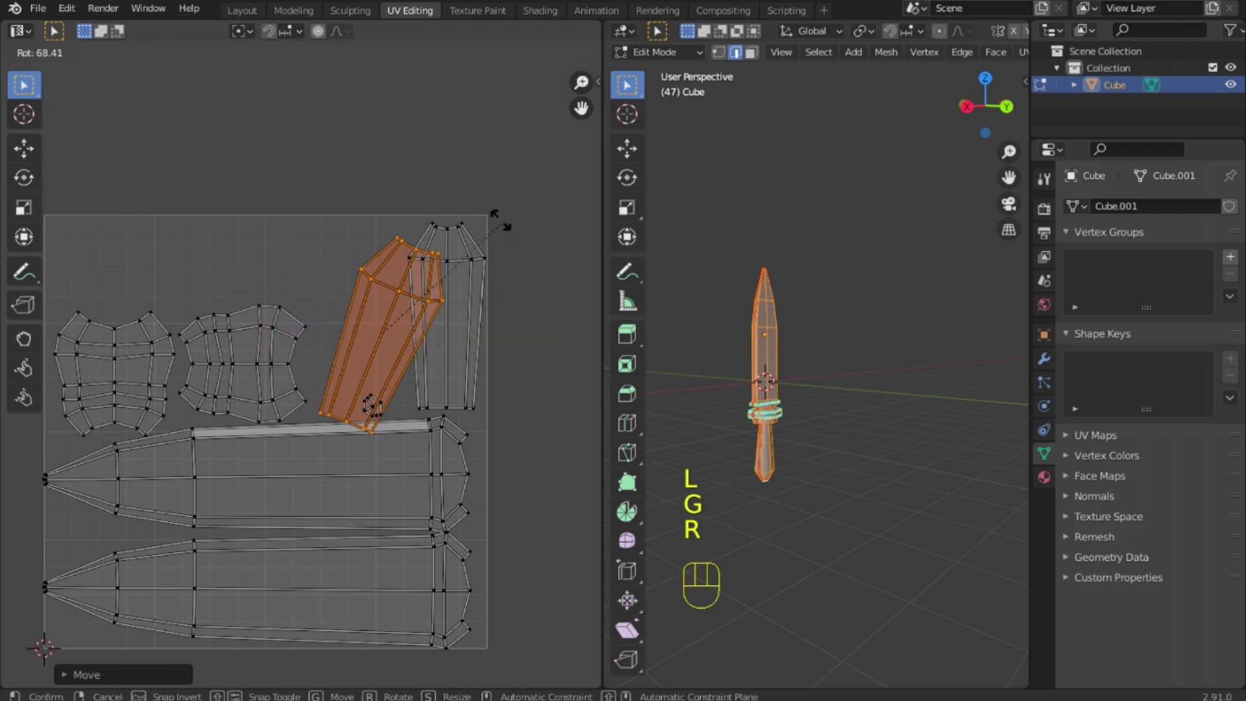
left_click(317, 473)
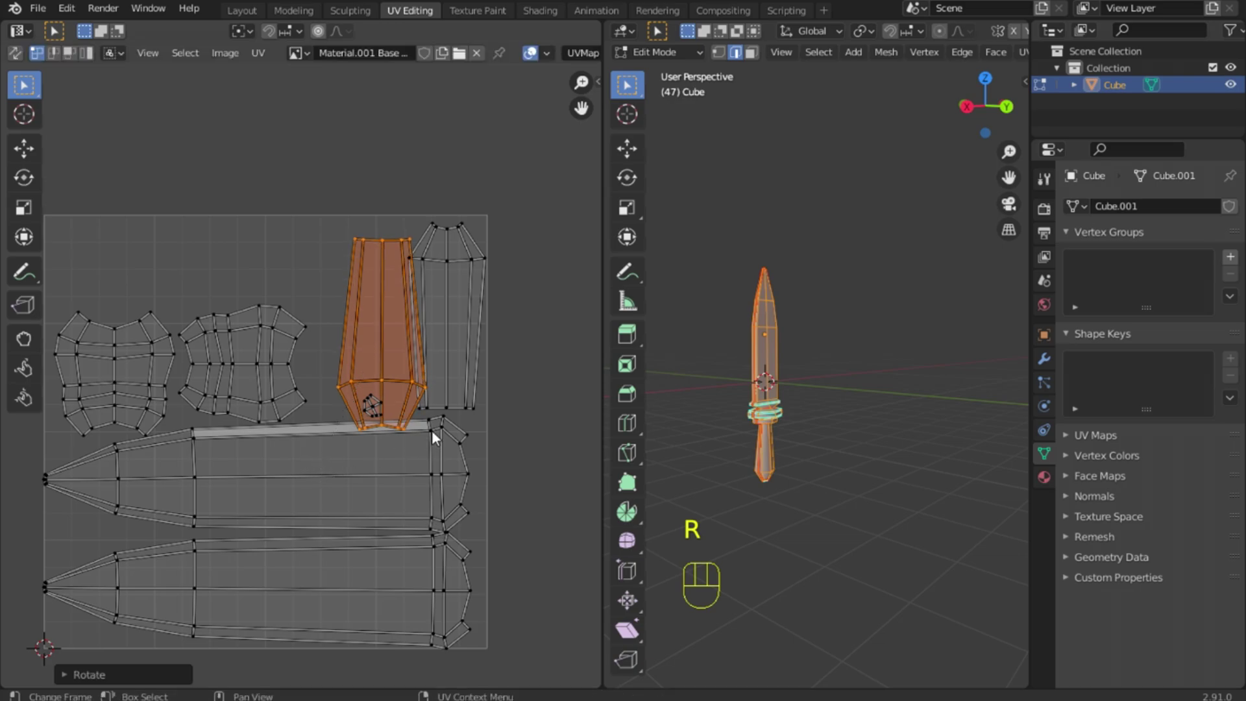
key("g")
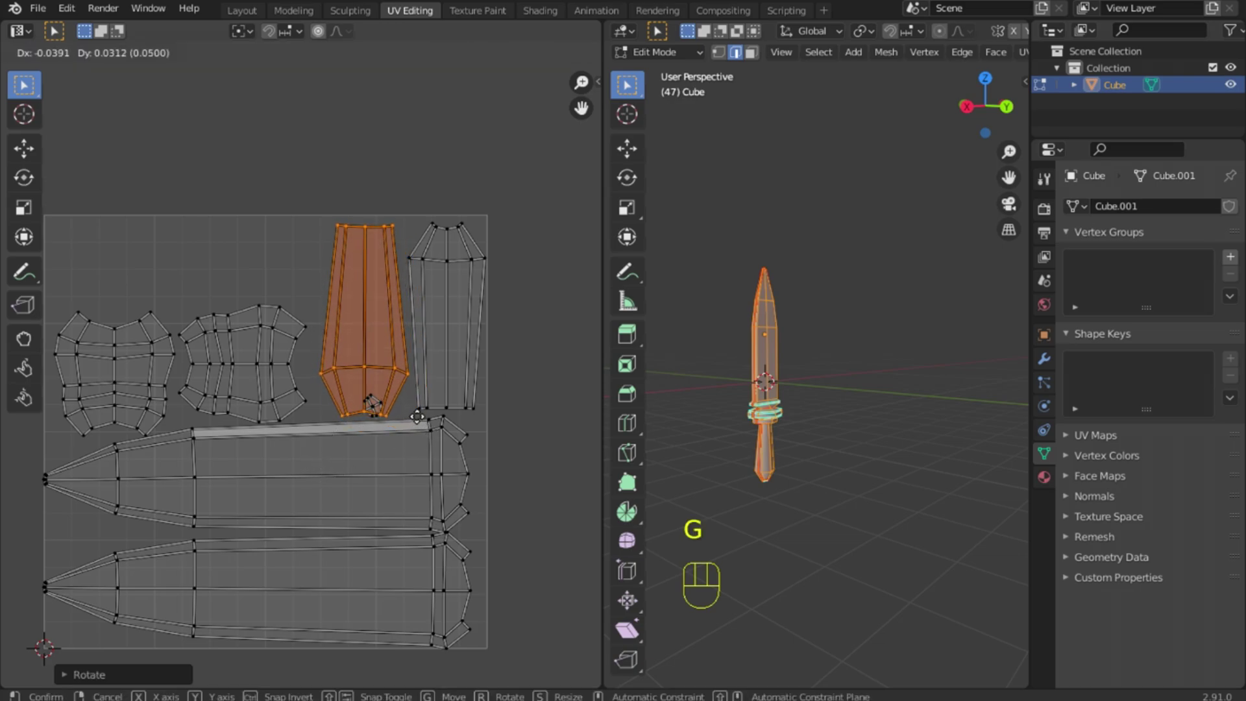
left_click(418, 416)
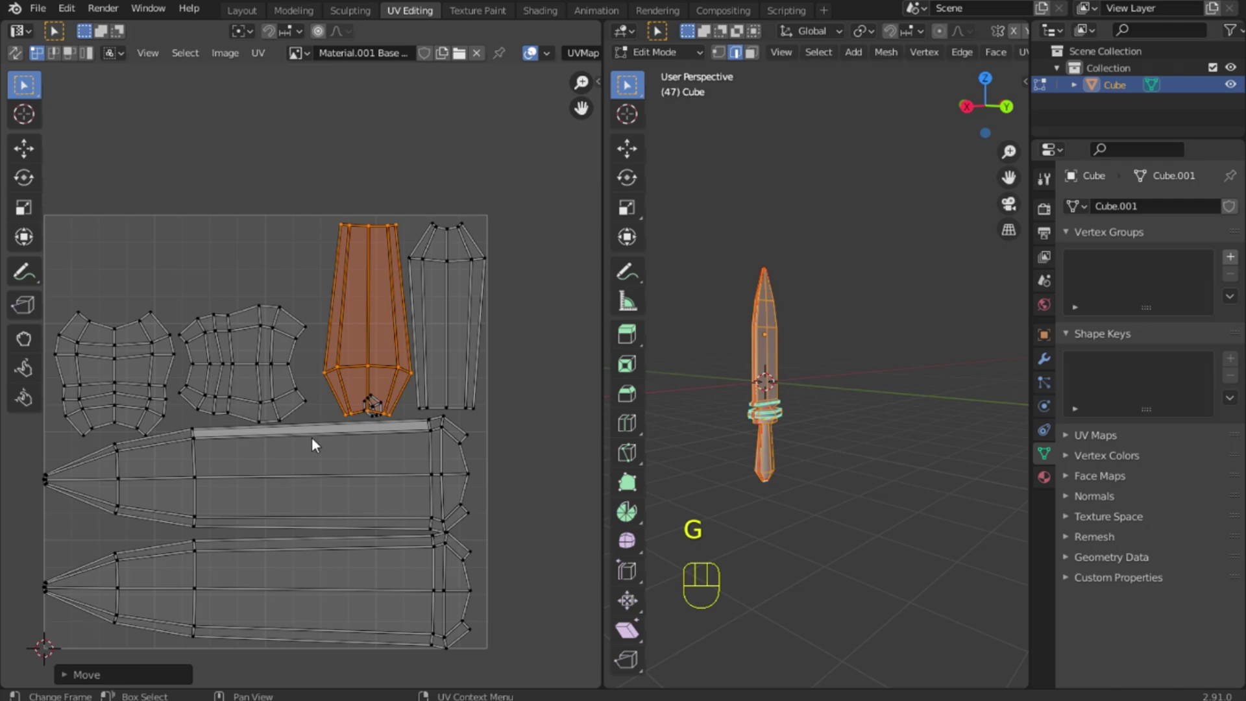
Select the tiny island overlapping the handle island and move it to the empty space near the UV square's upper edge
scroll(374, 438, "down", 1, "shift")
left_click(370, 399)
scroll(380, 425, "up", 4)
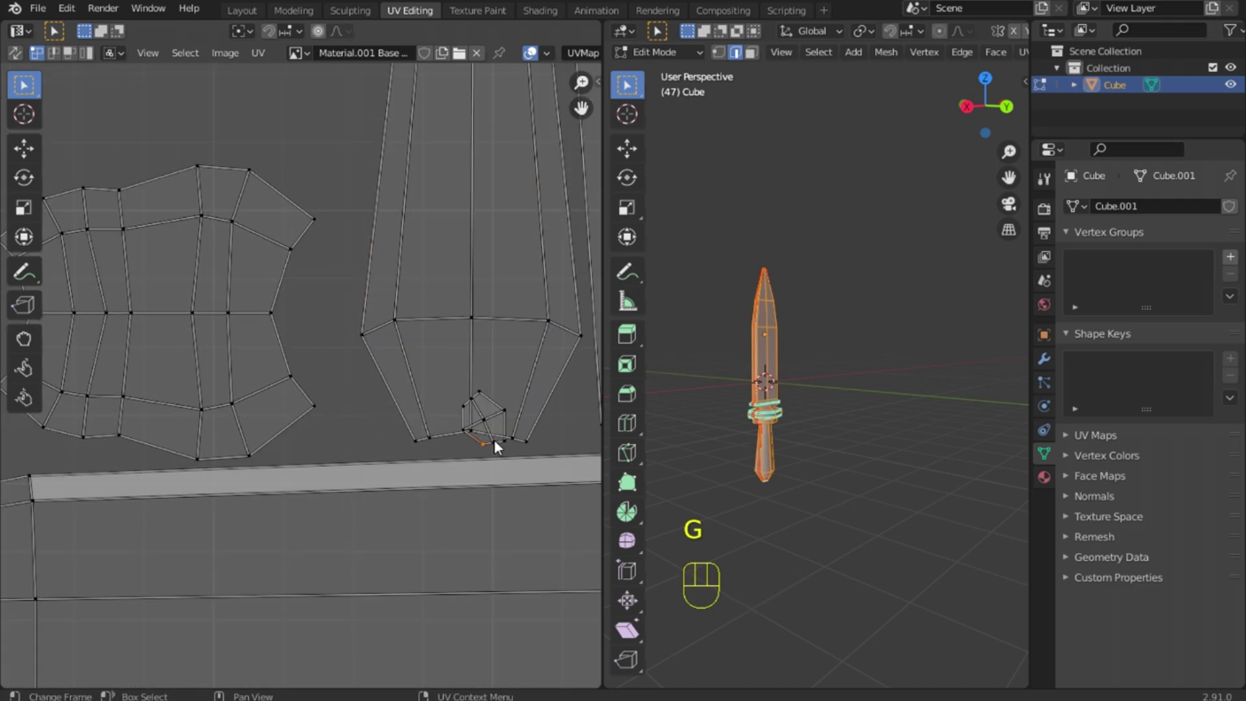
key("l")
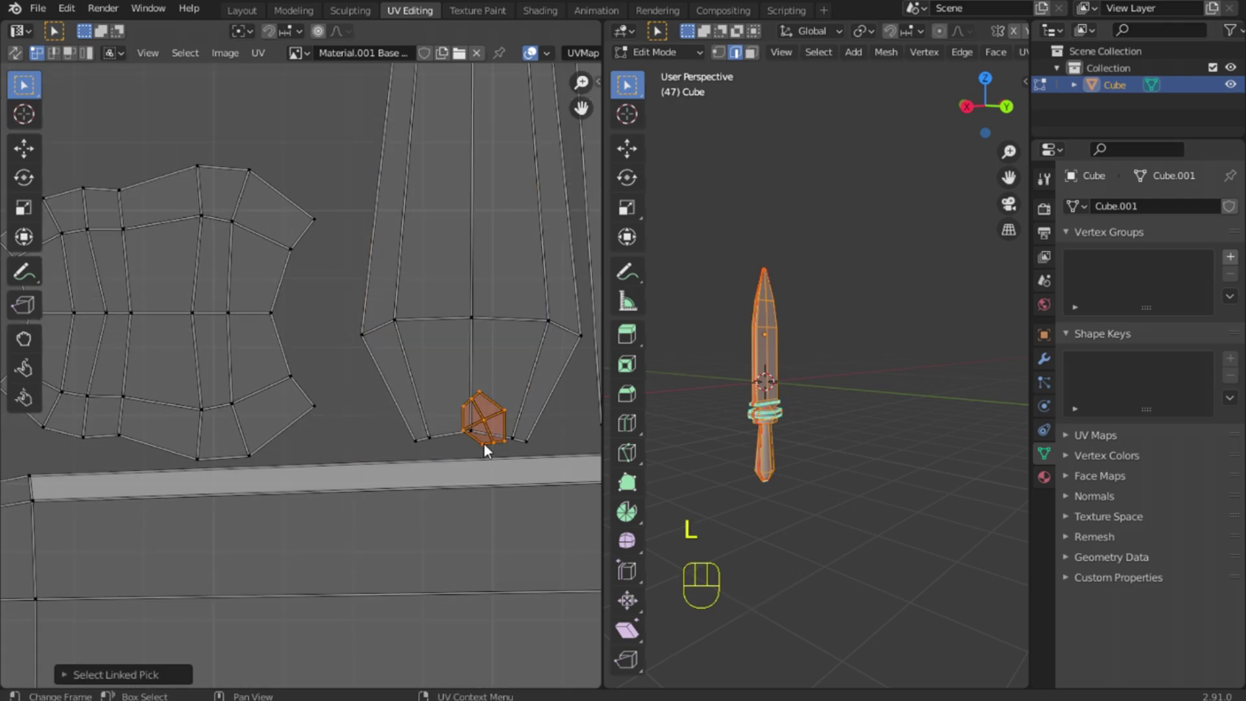
scroll(388, 417, "down", 3)
key("g")
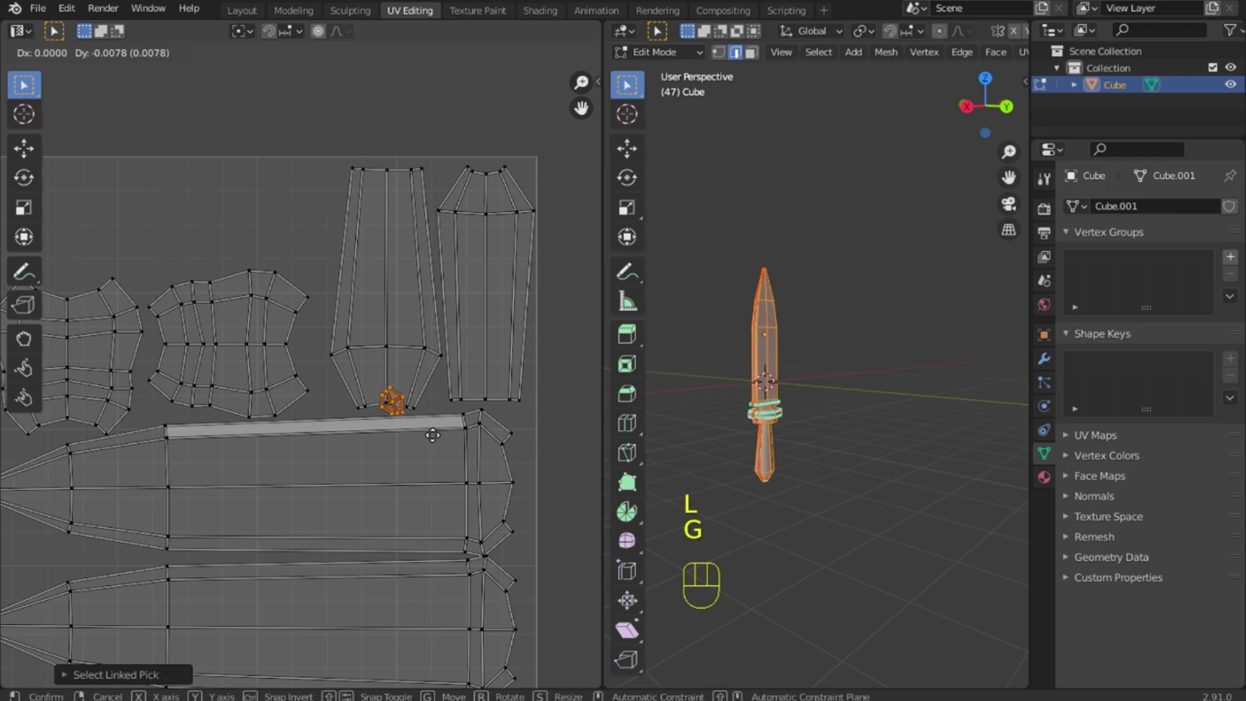
left_click(347, 214)
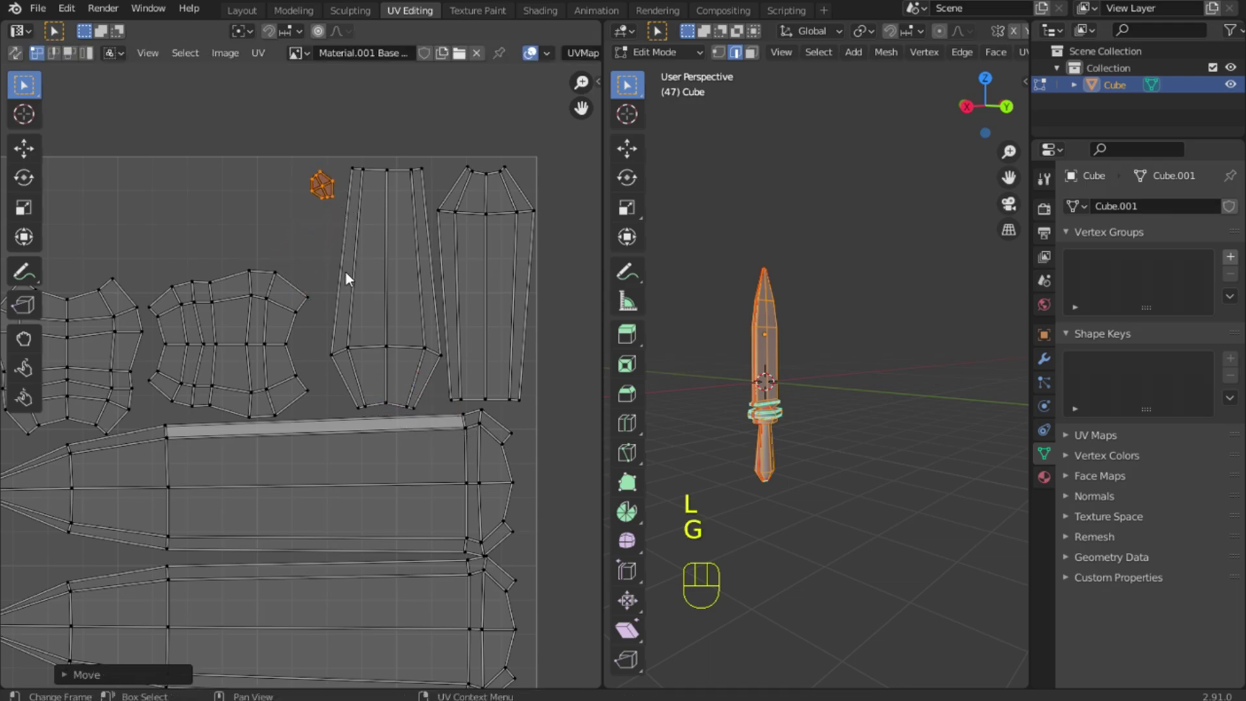
Select the guard island nearest the handle islands and move it slightly up and sideways, clear of the blade and other guard island
scroll(348, 272, "down", 2)
middle_click_drag(367, 376, 400, 372, "shift")
scroll(384, 368, "up", 2)
scroll(395, 406, "down", 2)
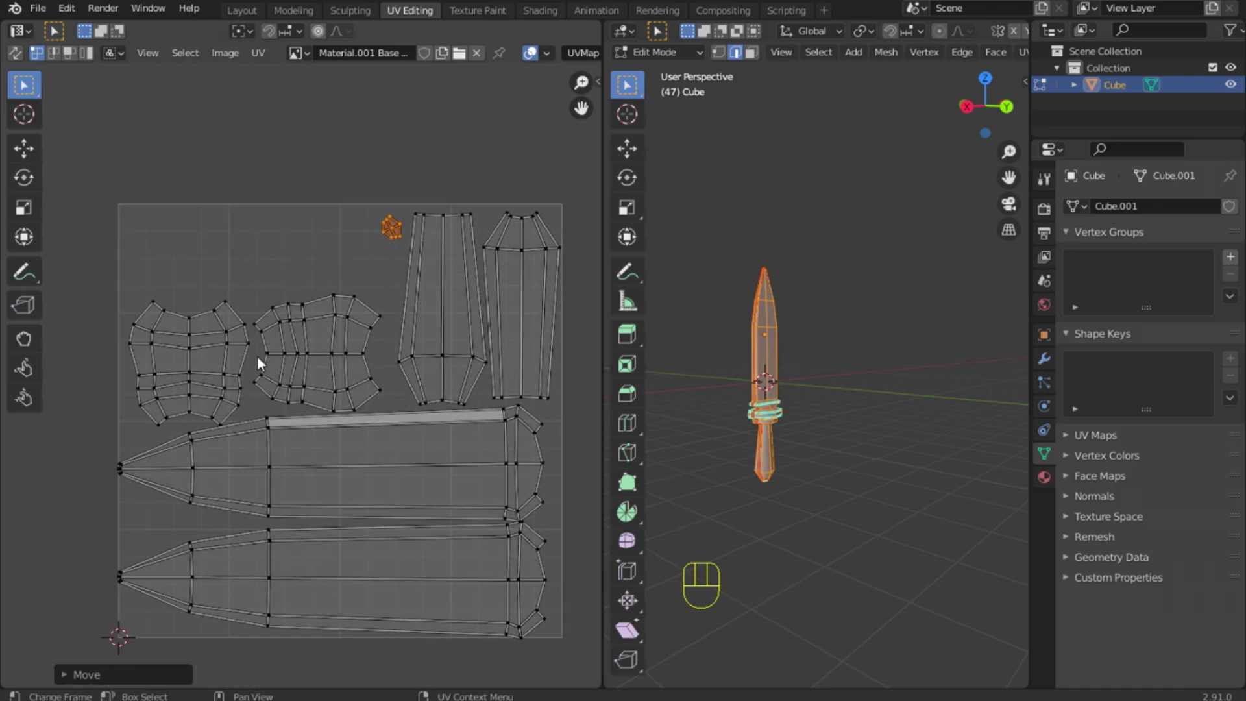
left_click(297, 352)
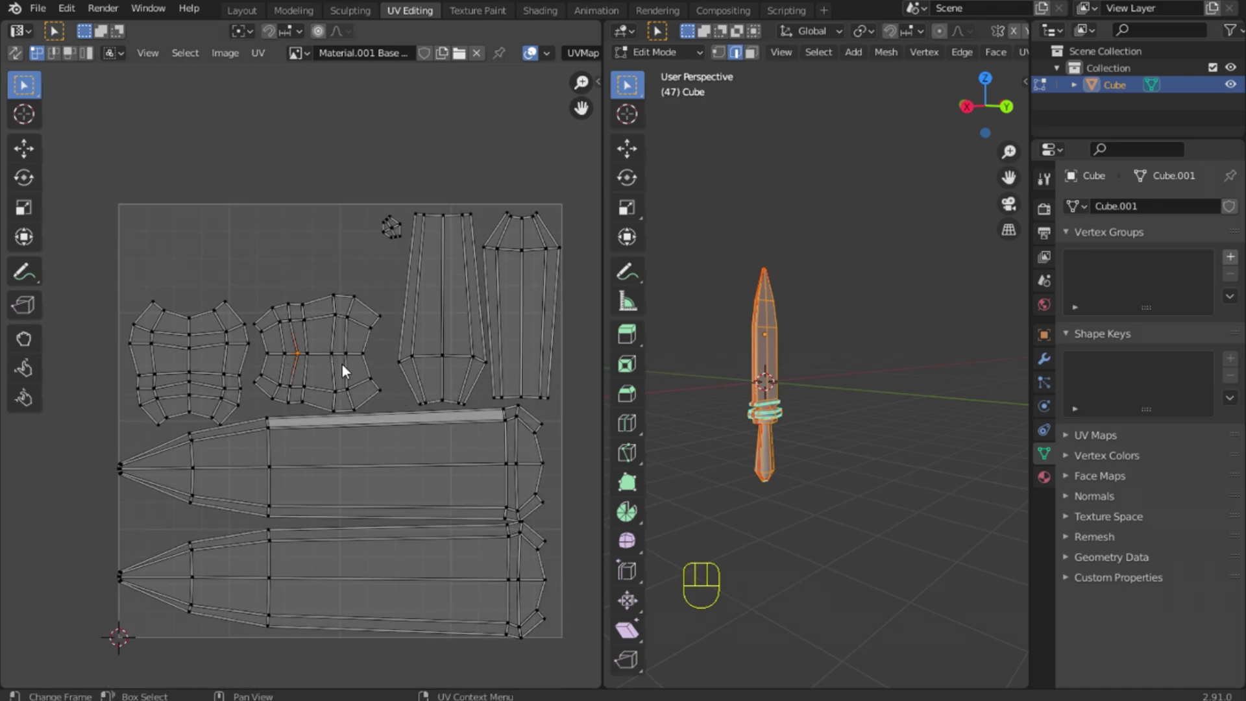
middle_click_drag(445, 431, 423, 403, "shift")
scroll(423, 404, "down", 3)
scroll(423, 404, "up", 2)
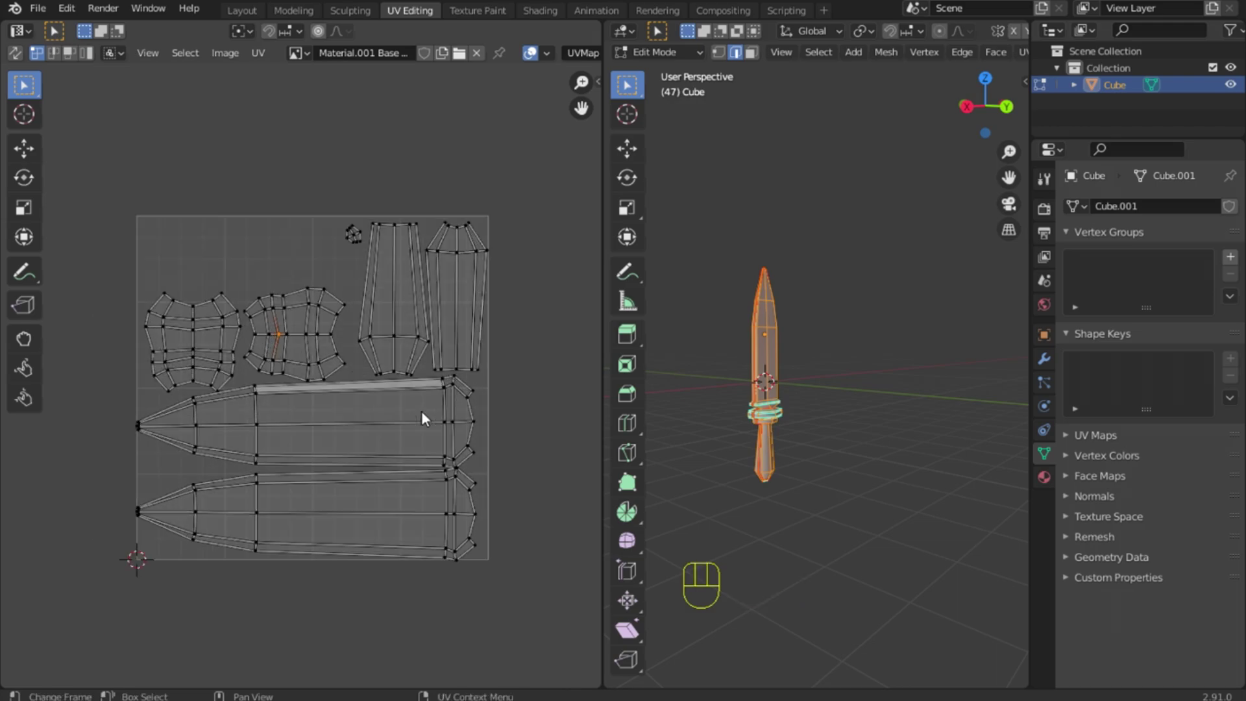
scroll(421, 411, "up", 1)
middle_click_drag(318, 328, 317, 353, "shift")
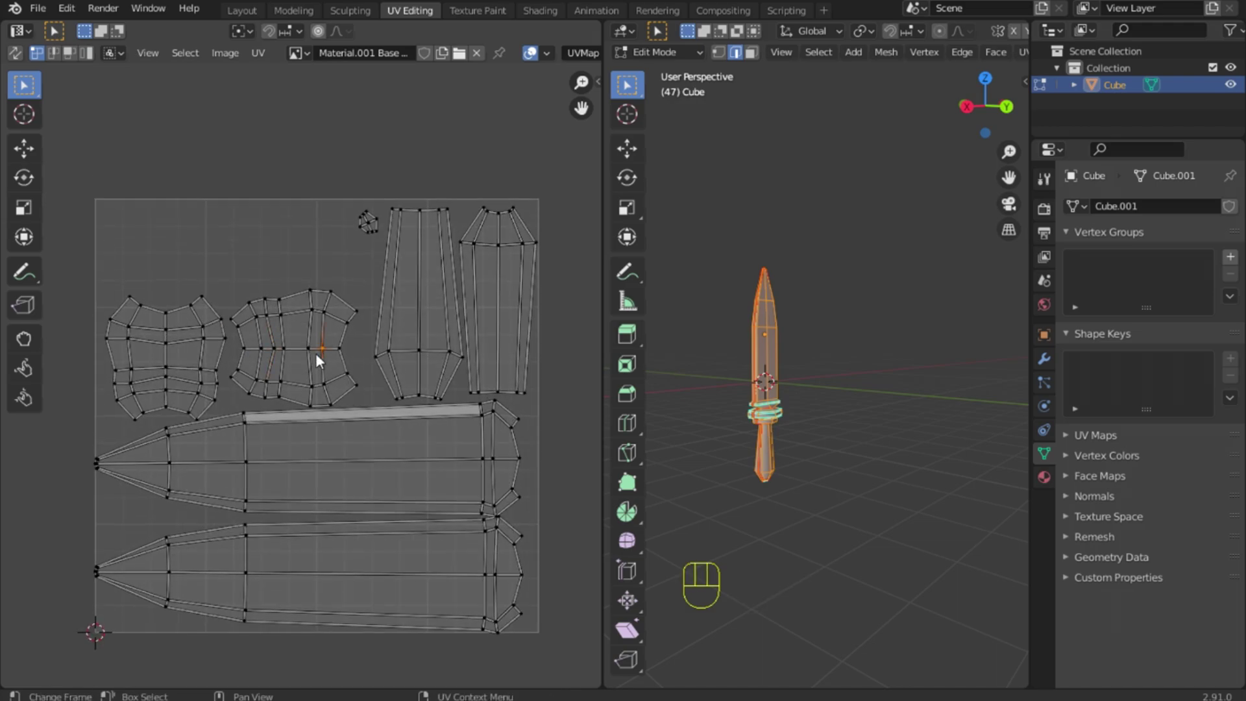
key("l")
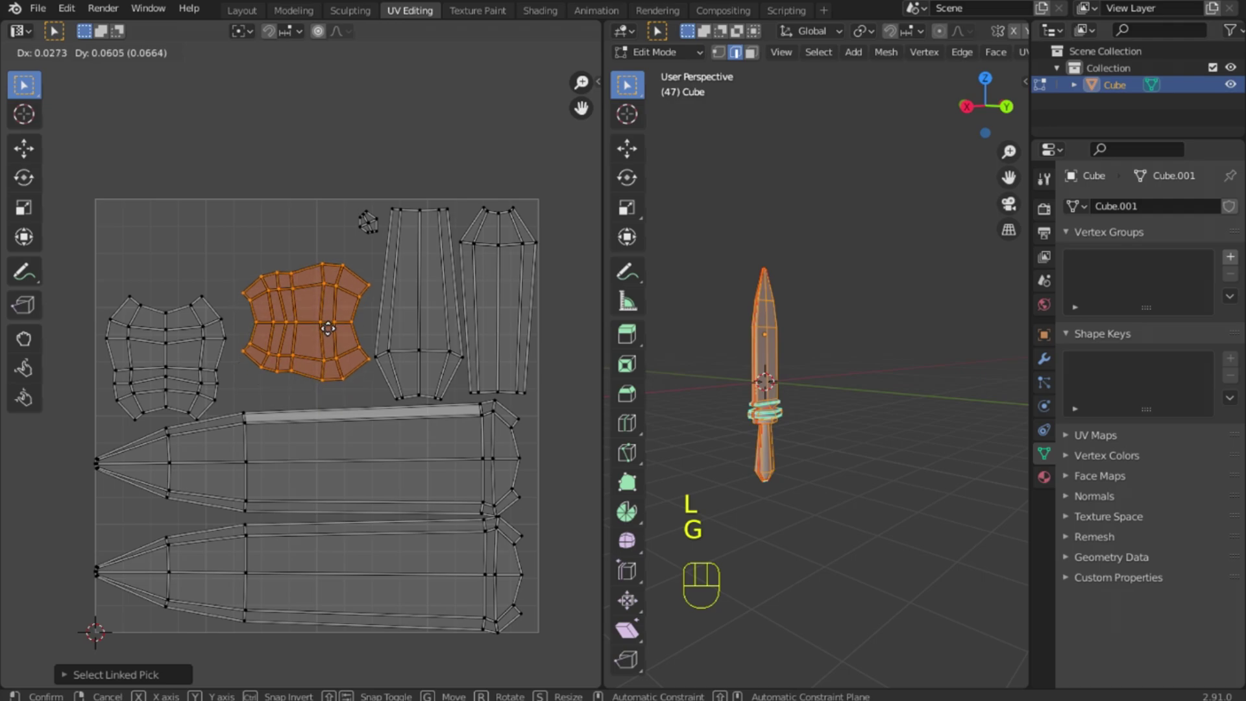
left_click(318, 355)
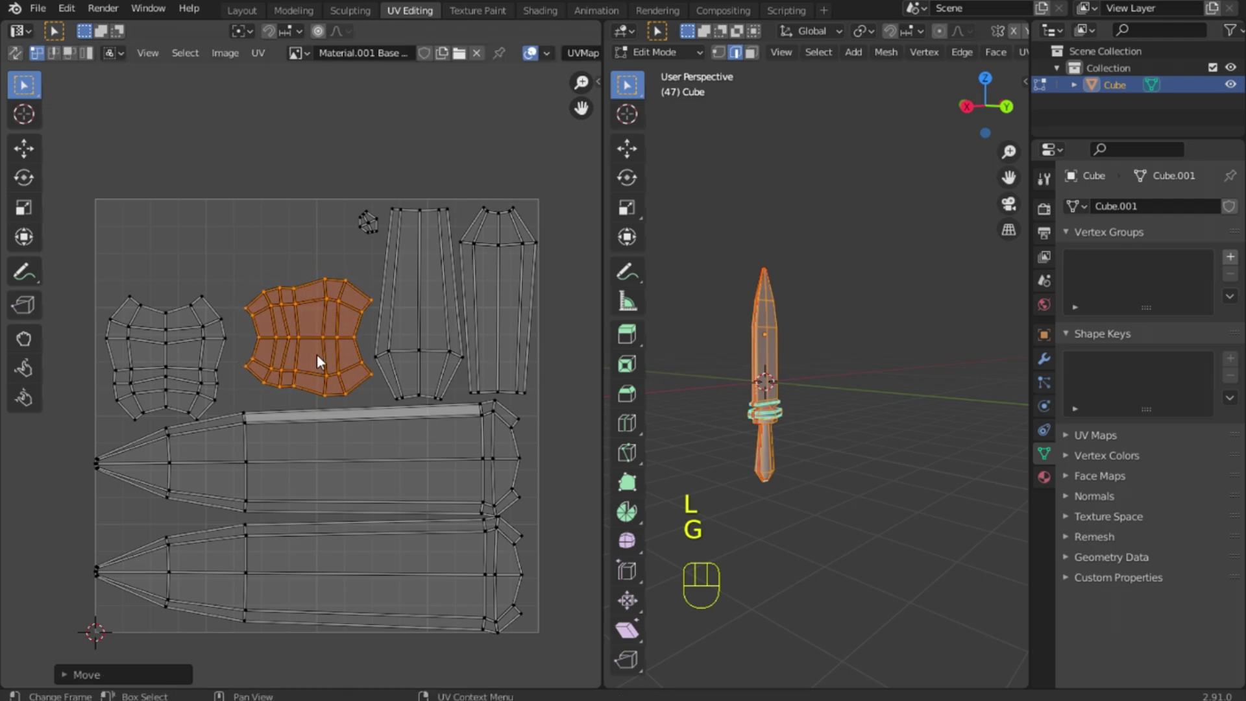
Select the other guard island and move it up about 0.07 units, clear of the upper blade island
left_click(166, 345)
key("l")
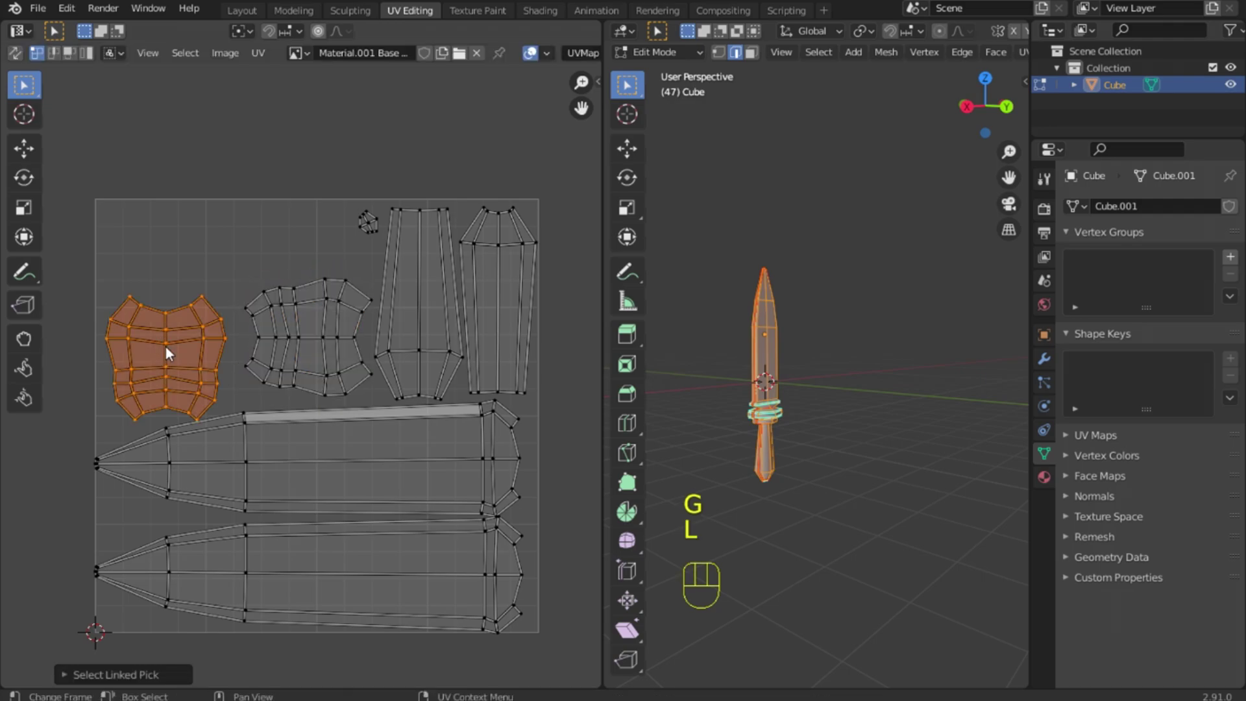
key("g")
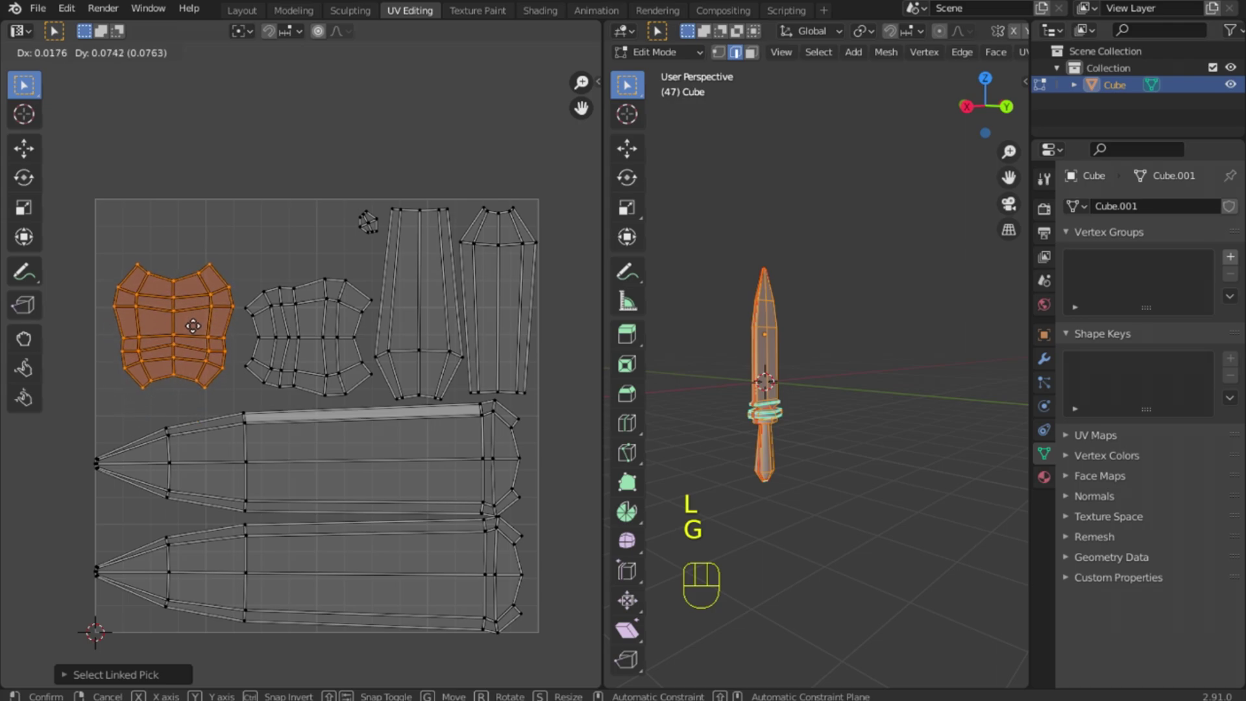
left_click(193, 325)
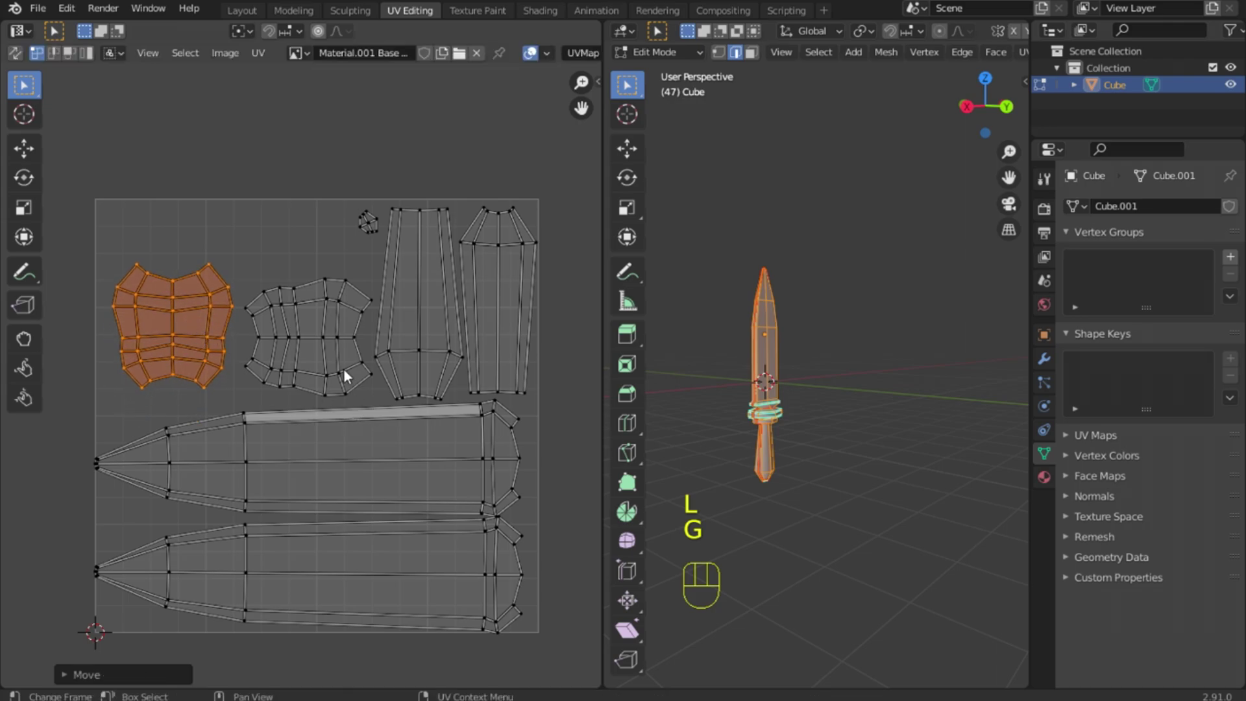
Select both guard islands together and scale them up to slightly more than 1.1 times their size
scroll(345, 368, "down", 1)
scroll(346, 368, "up", 1)
middle_click_drag(416, 428, 398, 408, "shift")
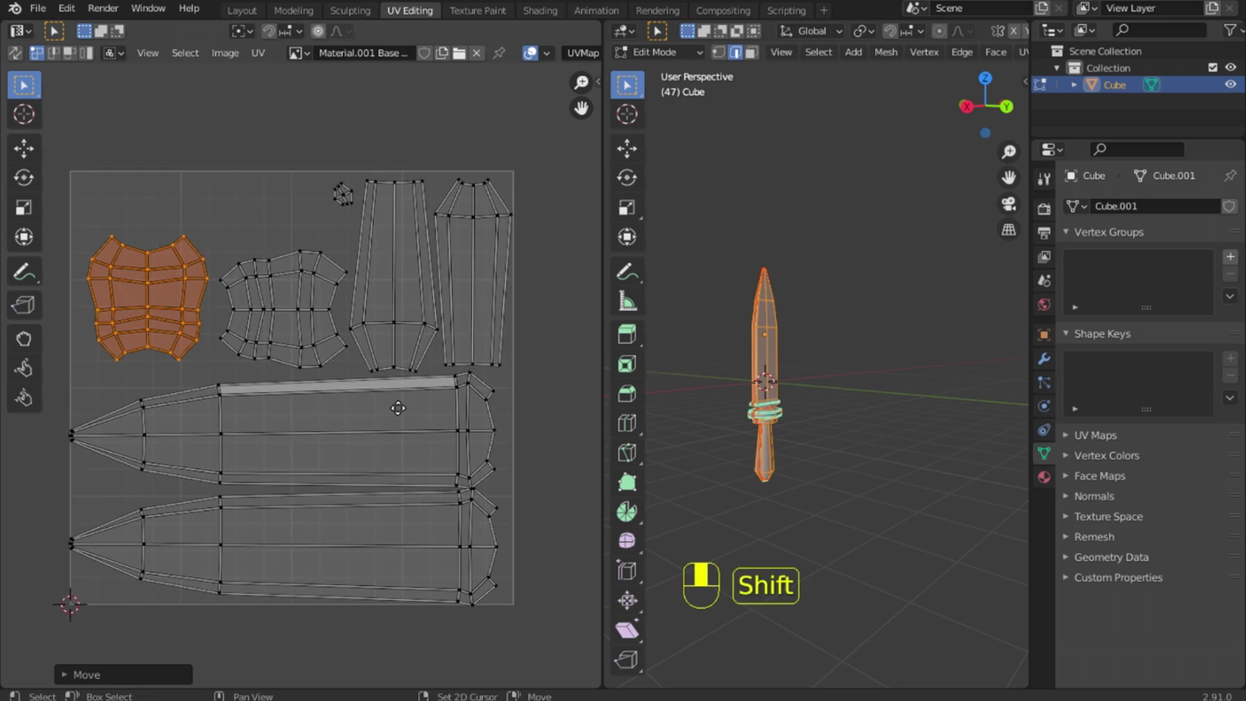
middle_click_drag(398, 408, 398, 409, "shift")
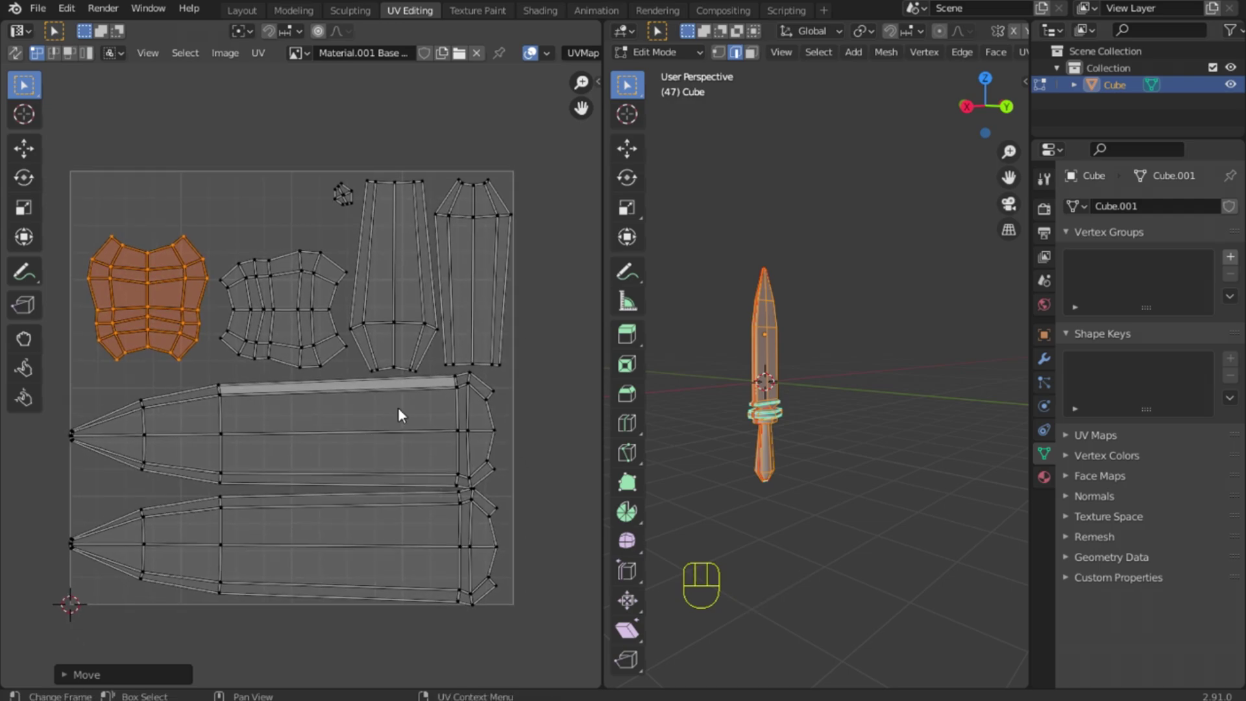
key("alt+a")
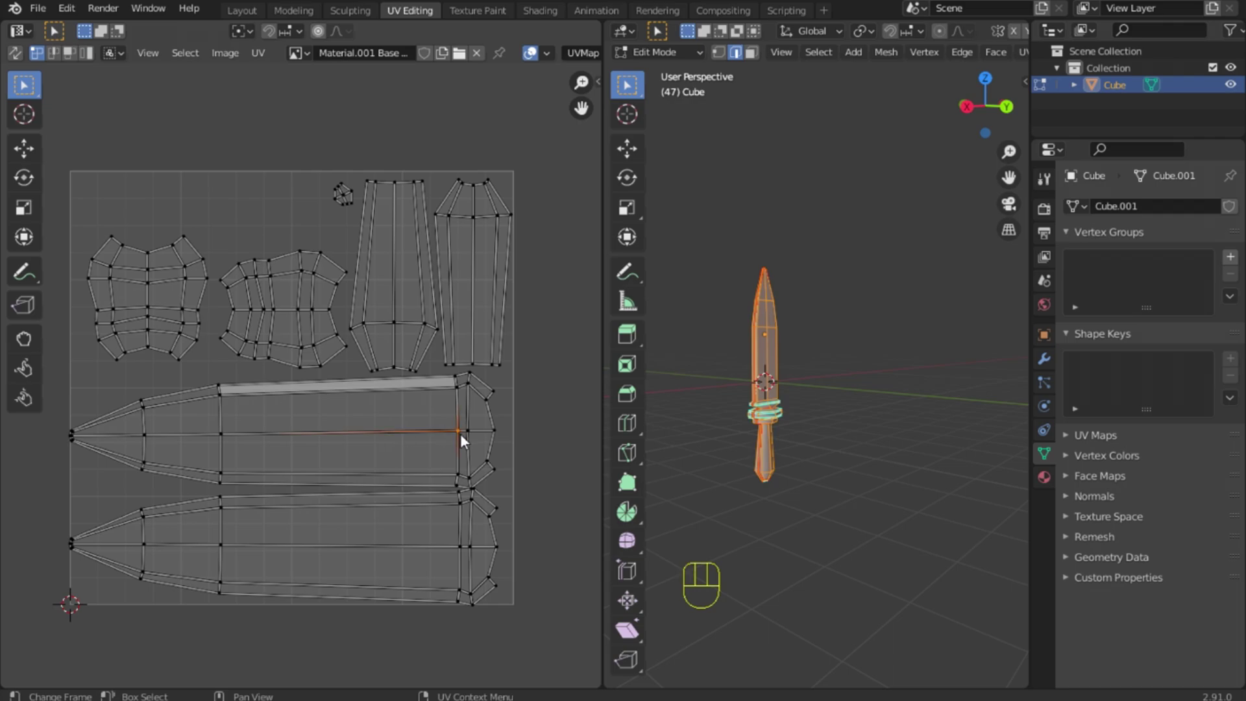
middle_click_drag(365, 245, 376, 284, "shift")
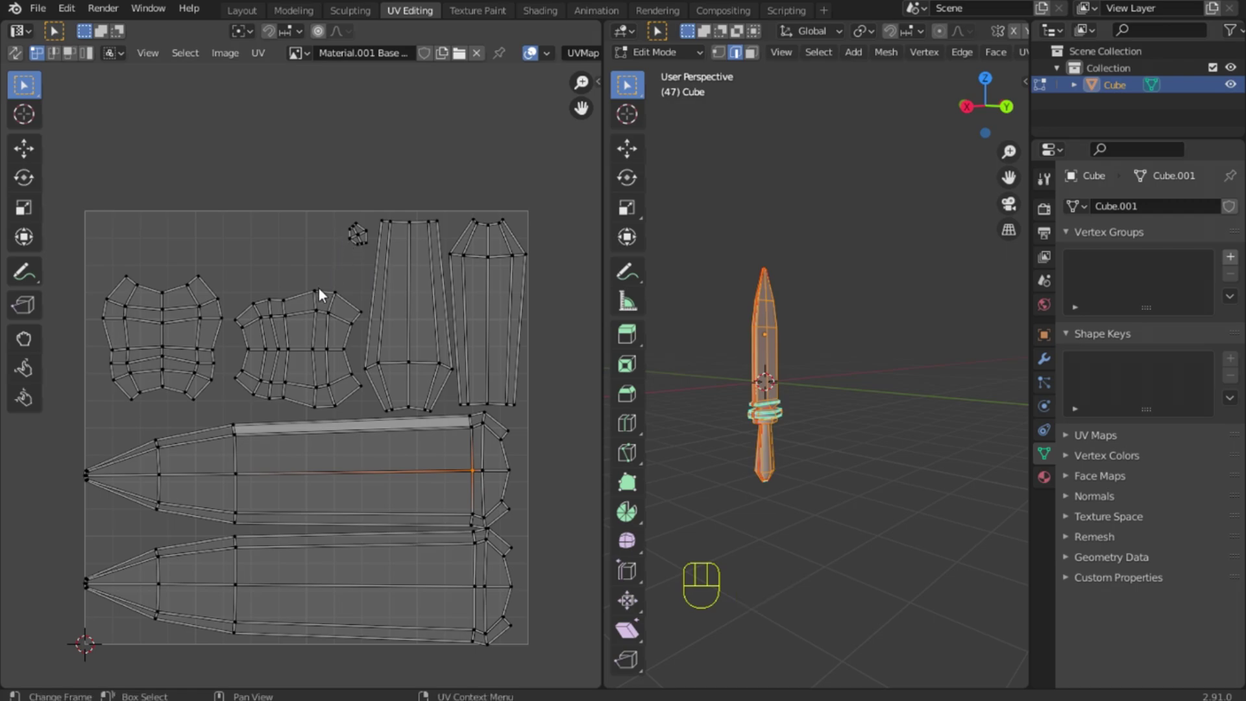
left_click(183, 322)
key("l")
key("l")
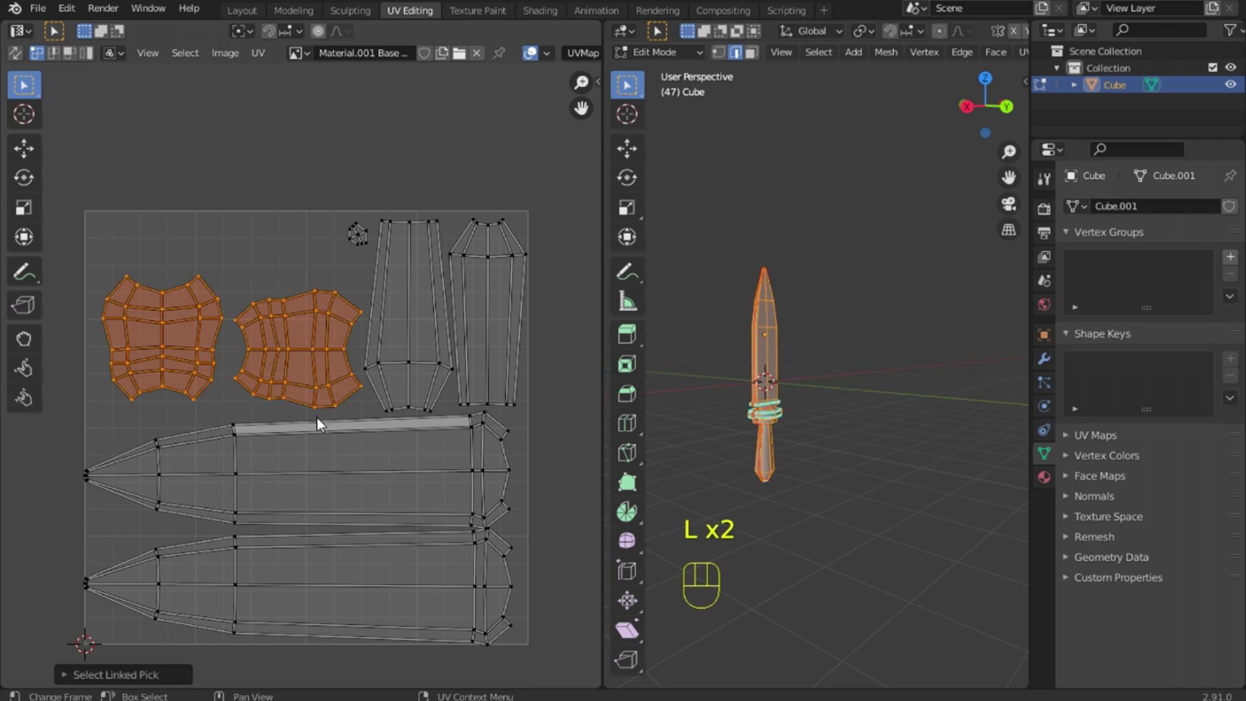
key("s")
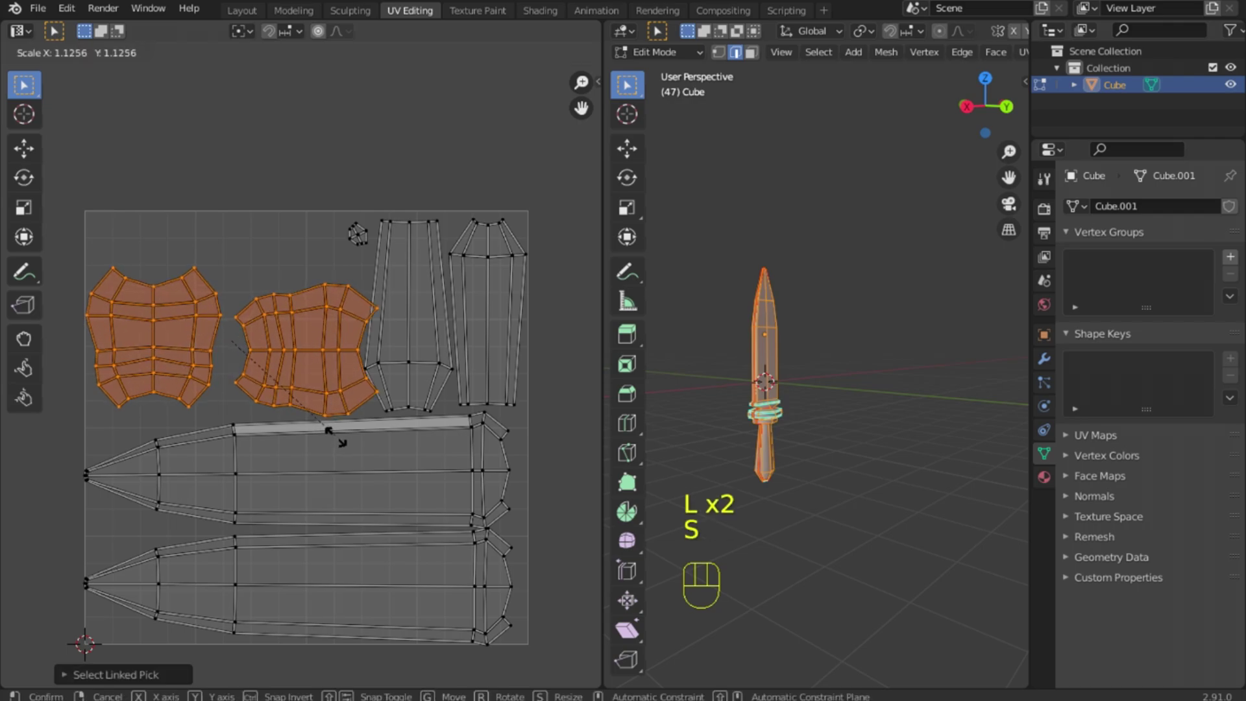
left_click(337, 436)
left_click(326, 374)
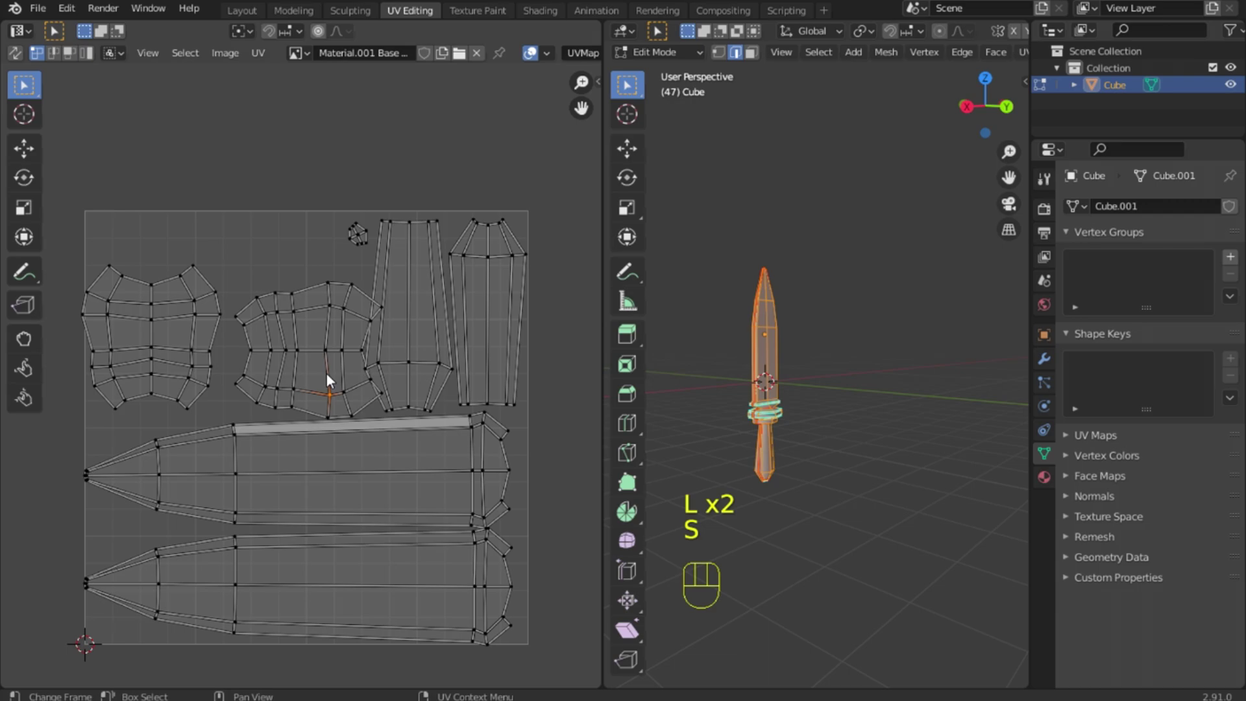
Select the guard island beside the handle islands and move it about 0.03 units away from the neighbouring handle island
key("l")
key("g")
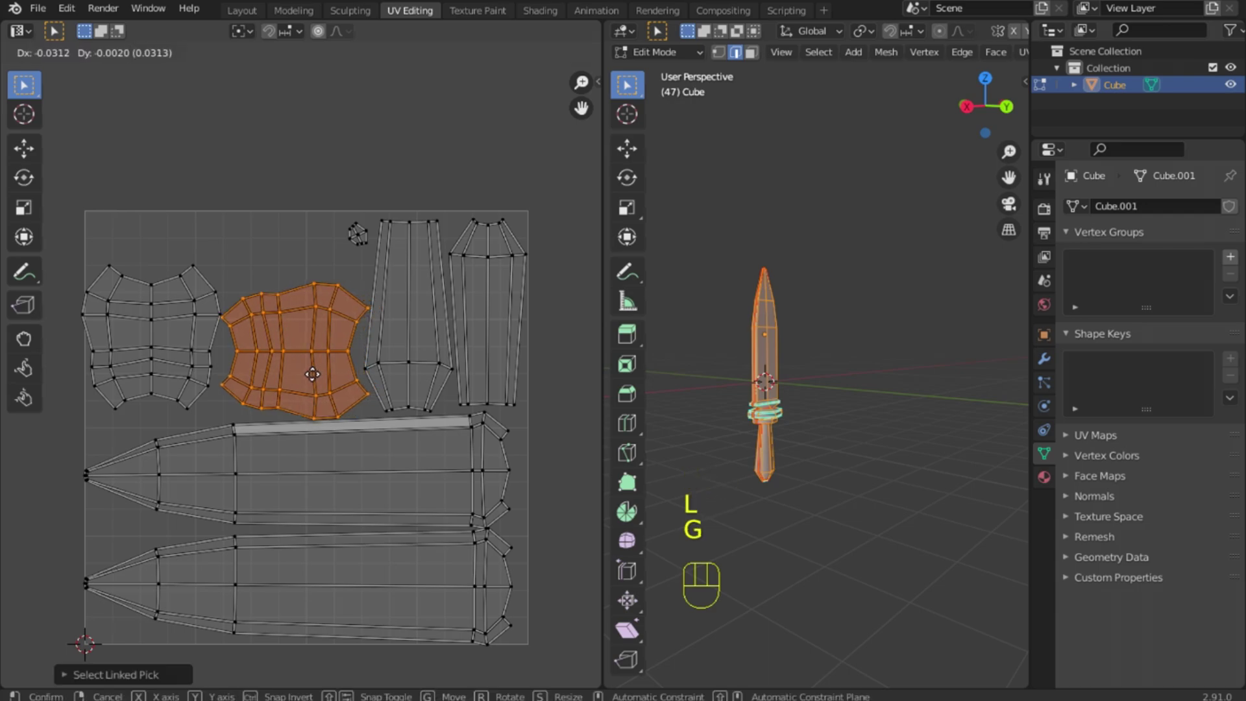
left_click(313, 373)
Select the other guard island and move it up about 0.065 units and slightly inward, fully inside the UV square
left_click(183, 325)
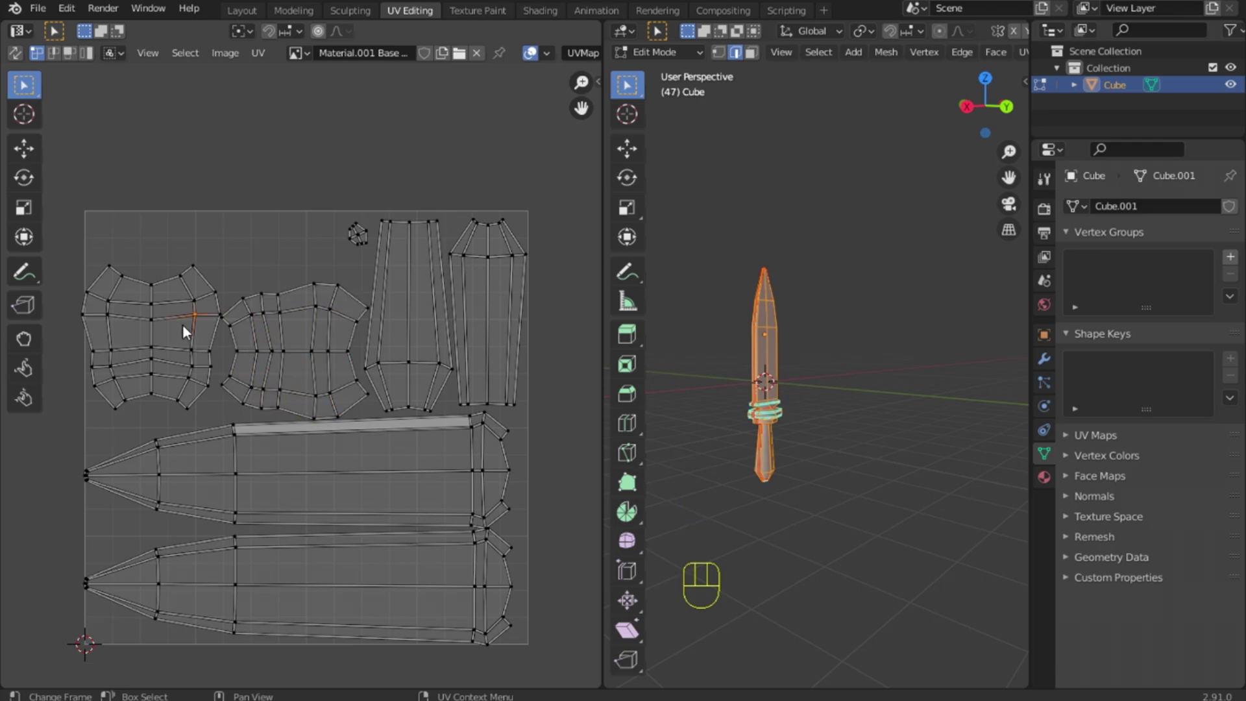
key("l")
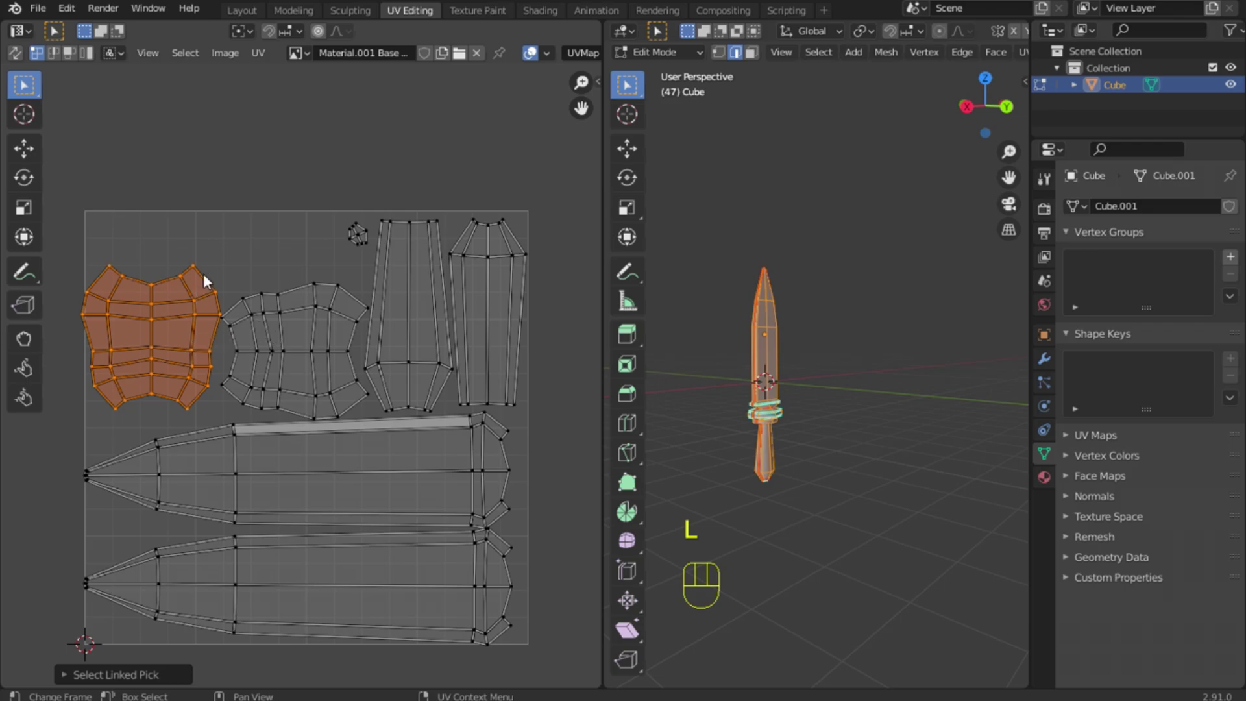
key("g")
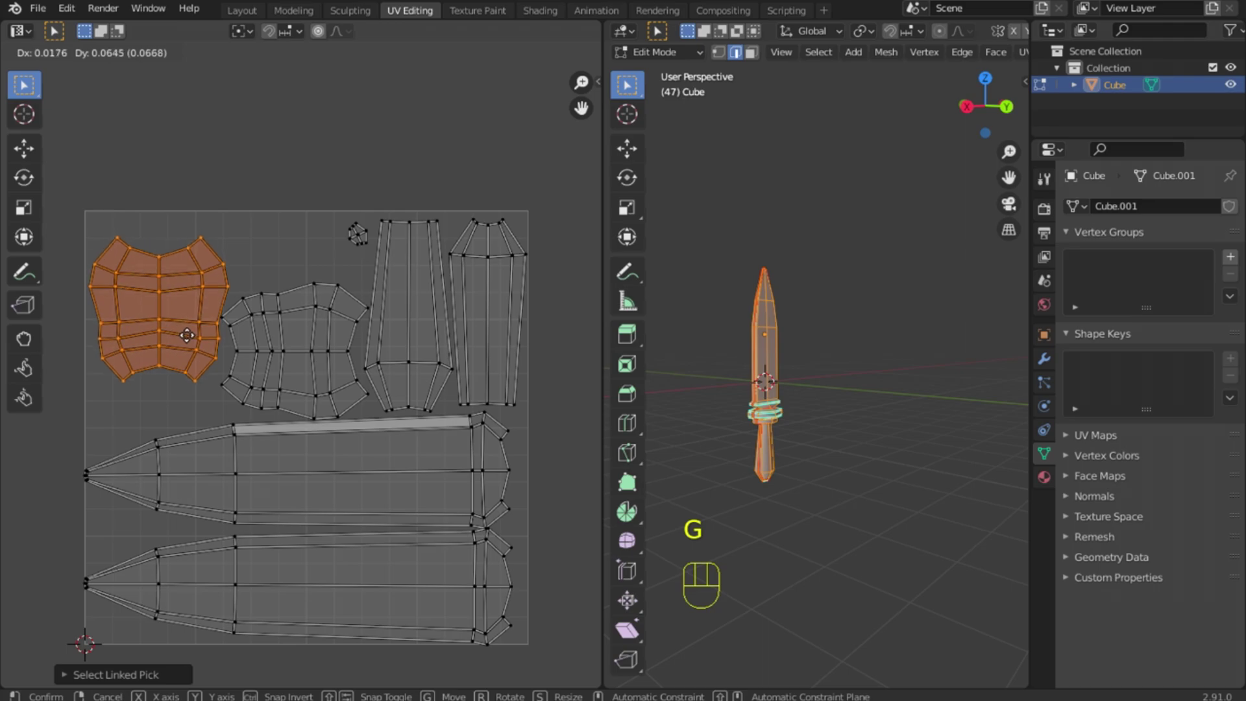
left_click(186, 335)
Move the tiny island into the gap above the middle guard island and scale it up to more than 1.4 times its size
scroll(285, 246, "down", 2)
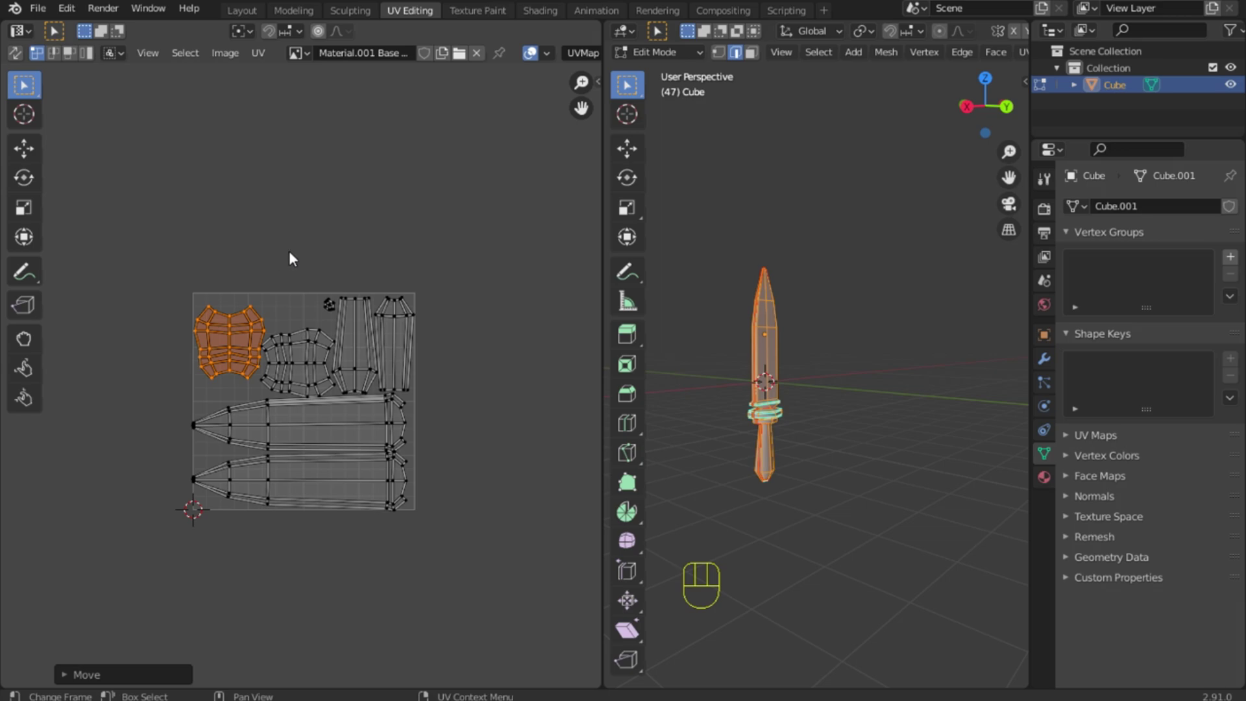
scroll(289, 254, "up", 4)
left_click(386, 150)
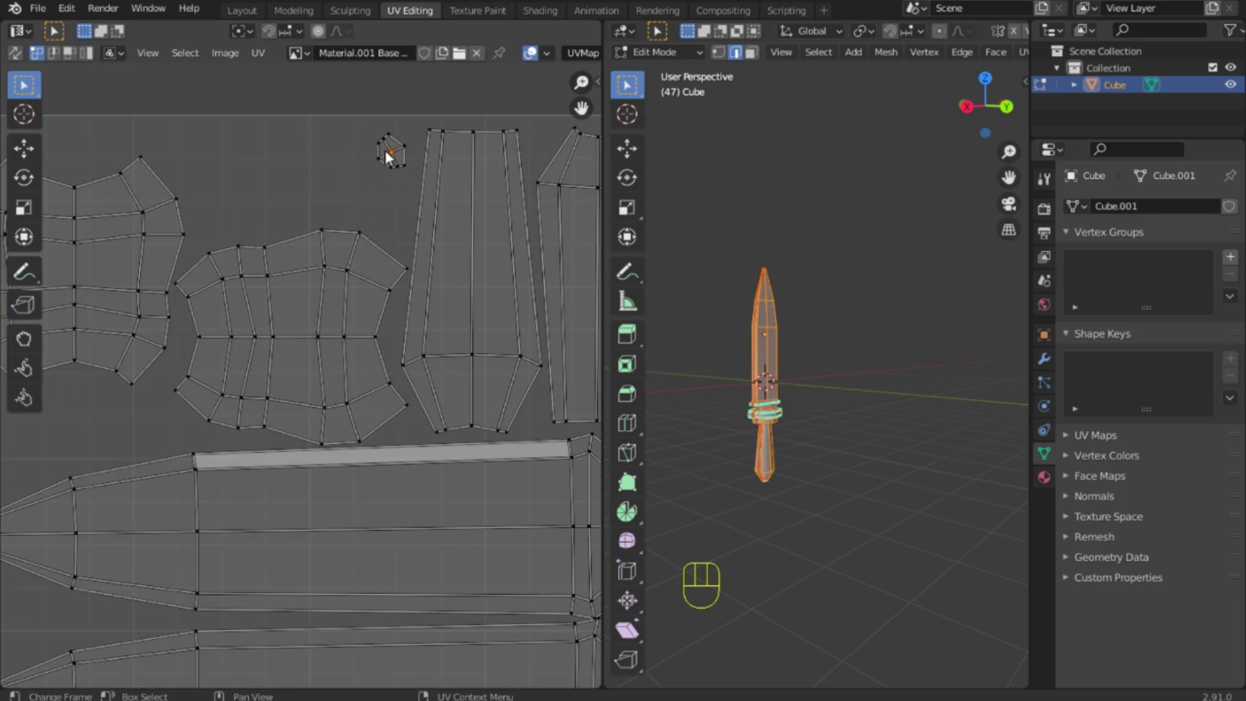
key("l")
key("g")
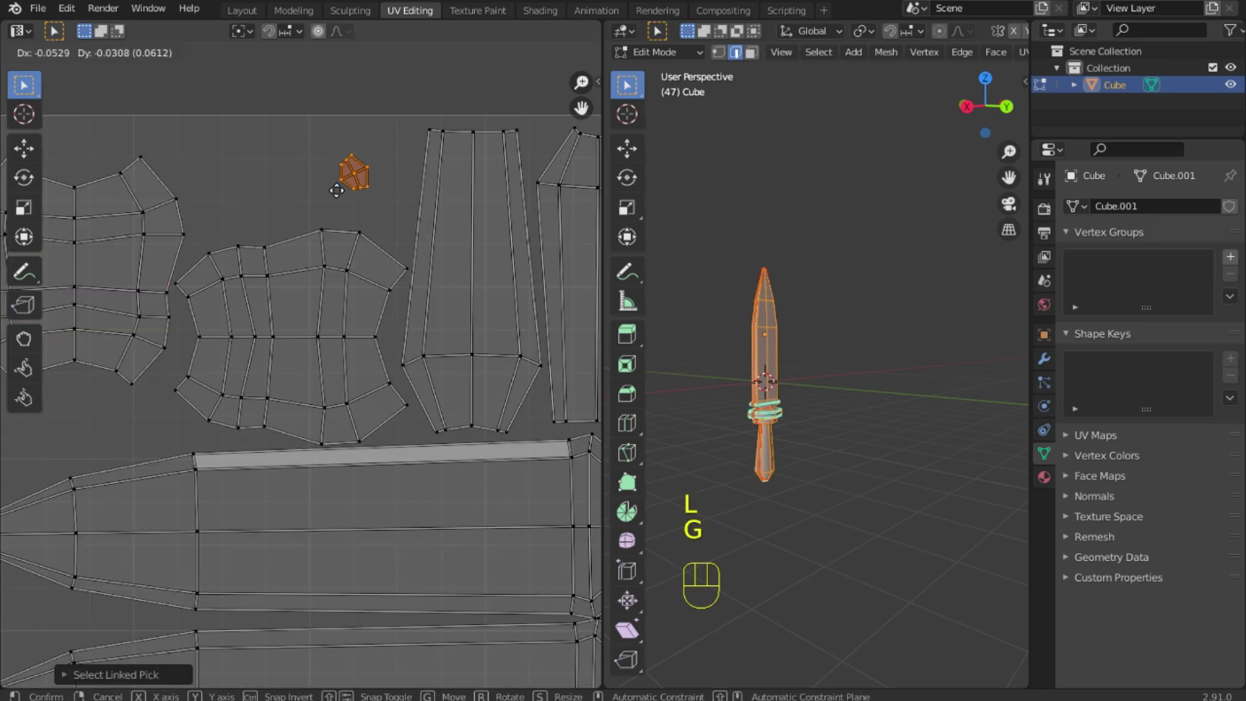
left_click(320, 178)
key("s")
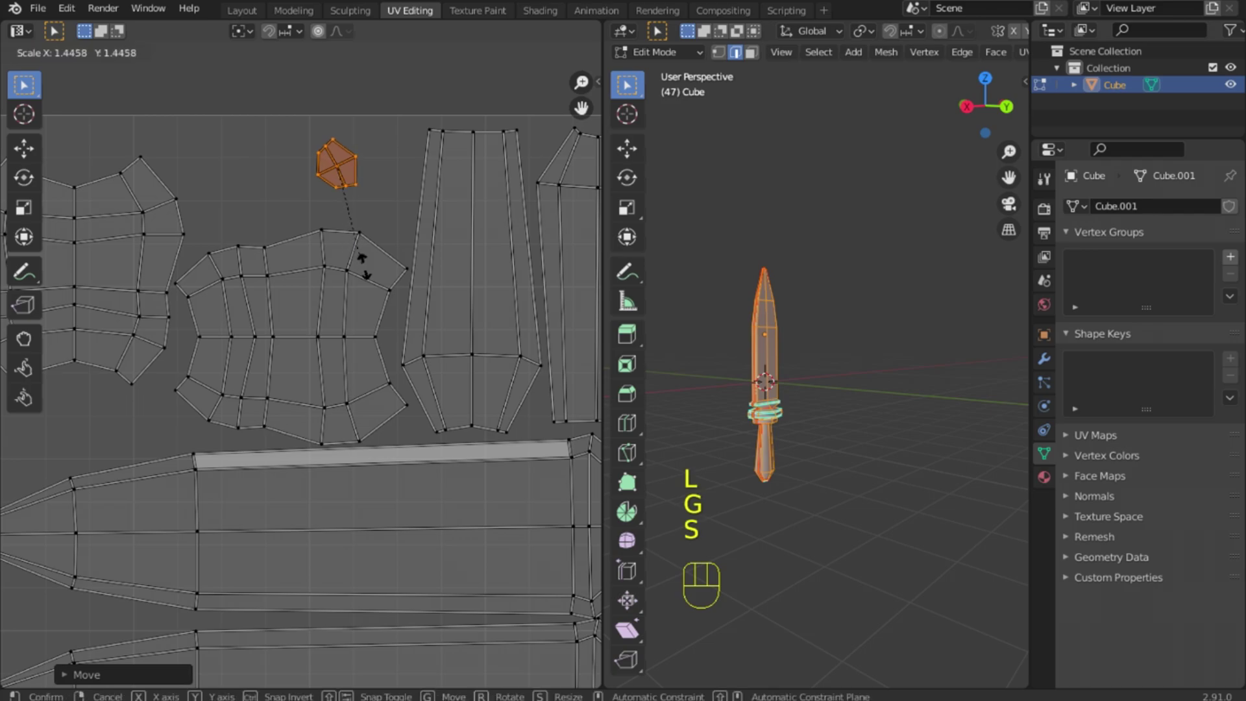
left_click(393, 286)
scroll(423, 268, "down", 8)
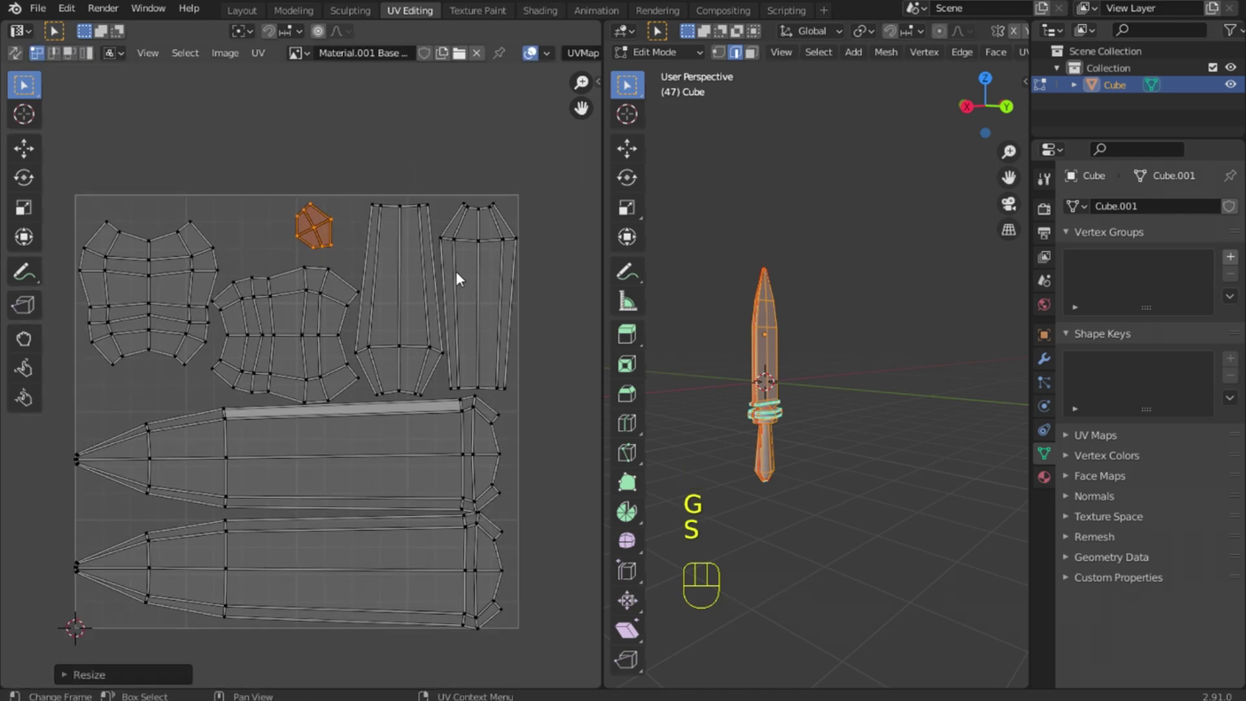
left_click_drag(465, 209, 143, 567)
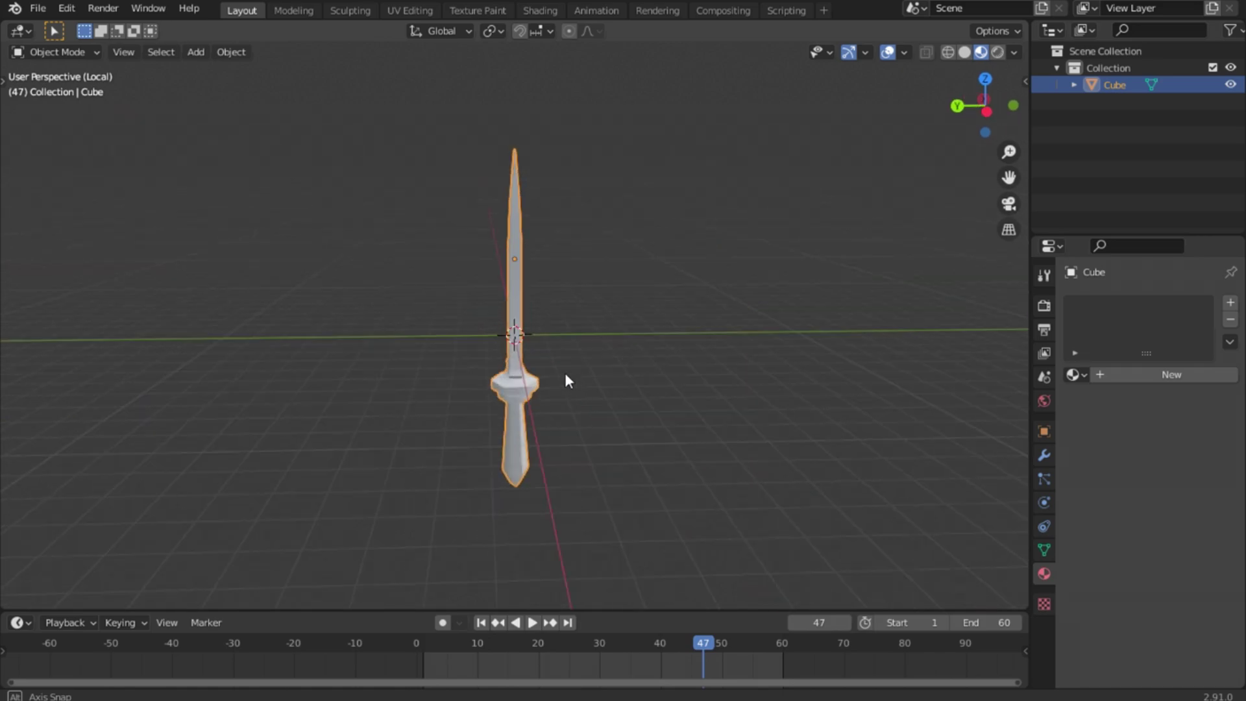
Add a material slot to the dagger, and enlarge the timeline area and turn it into a Shader Editor
middle_click_drag(564, 377, 1010, 325)
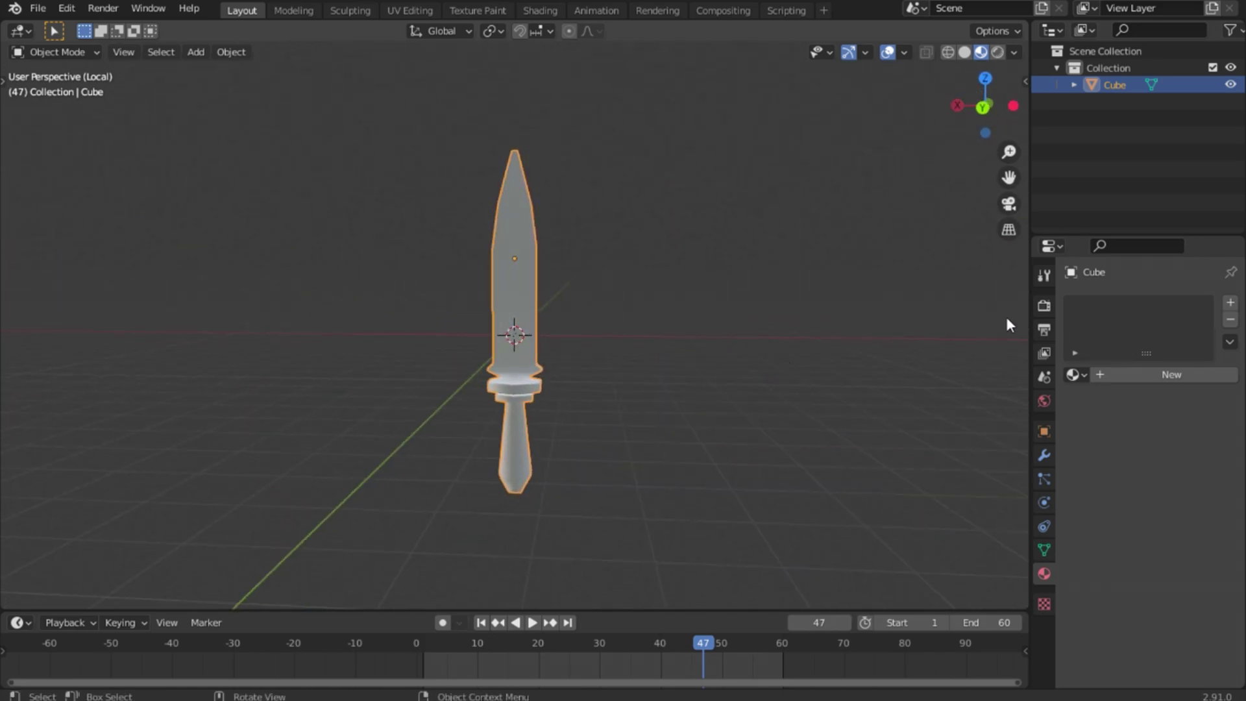
left_click(1232, 303)
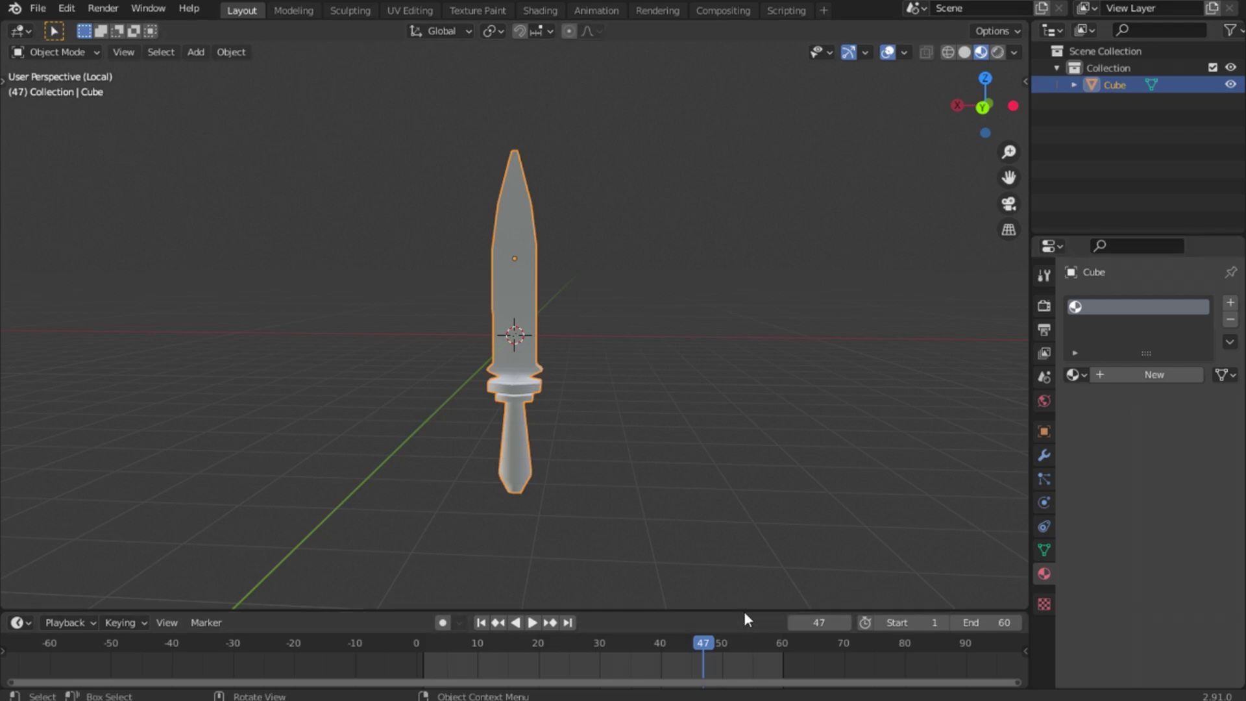
left_click_drag(752, 610, 746, 514)
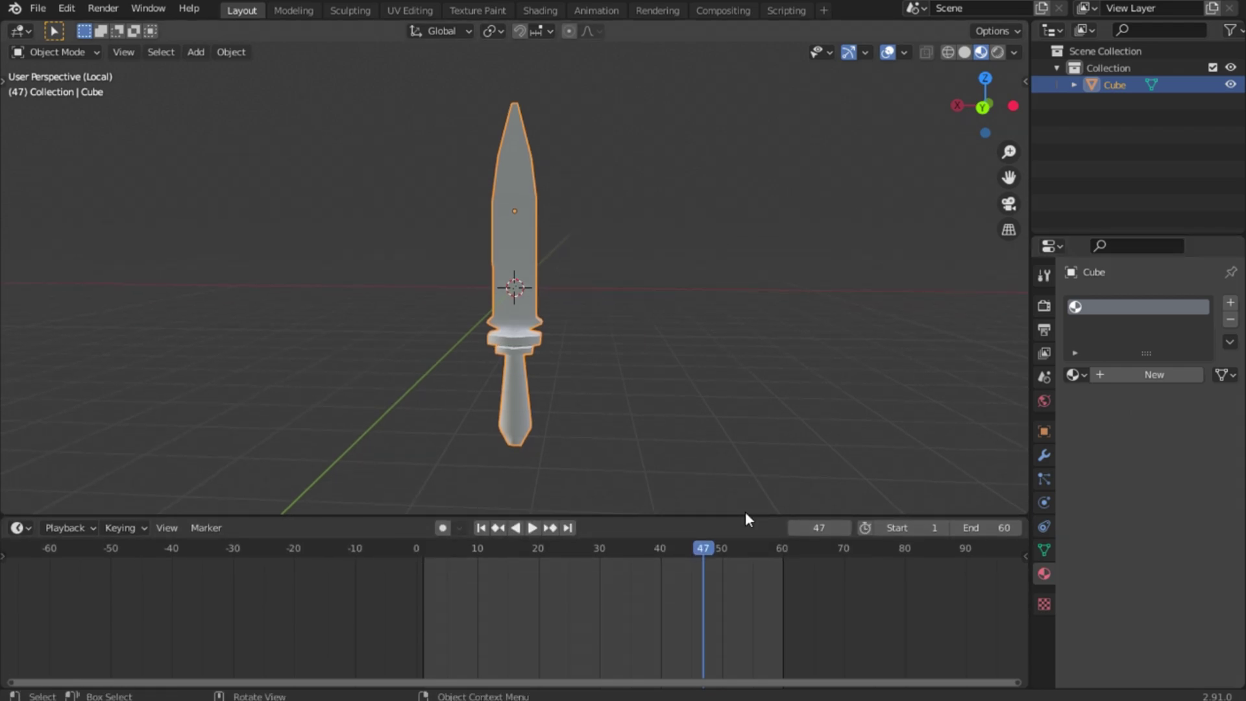
key("n")
key("n")
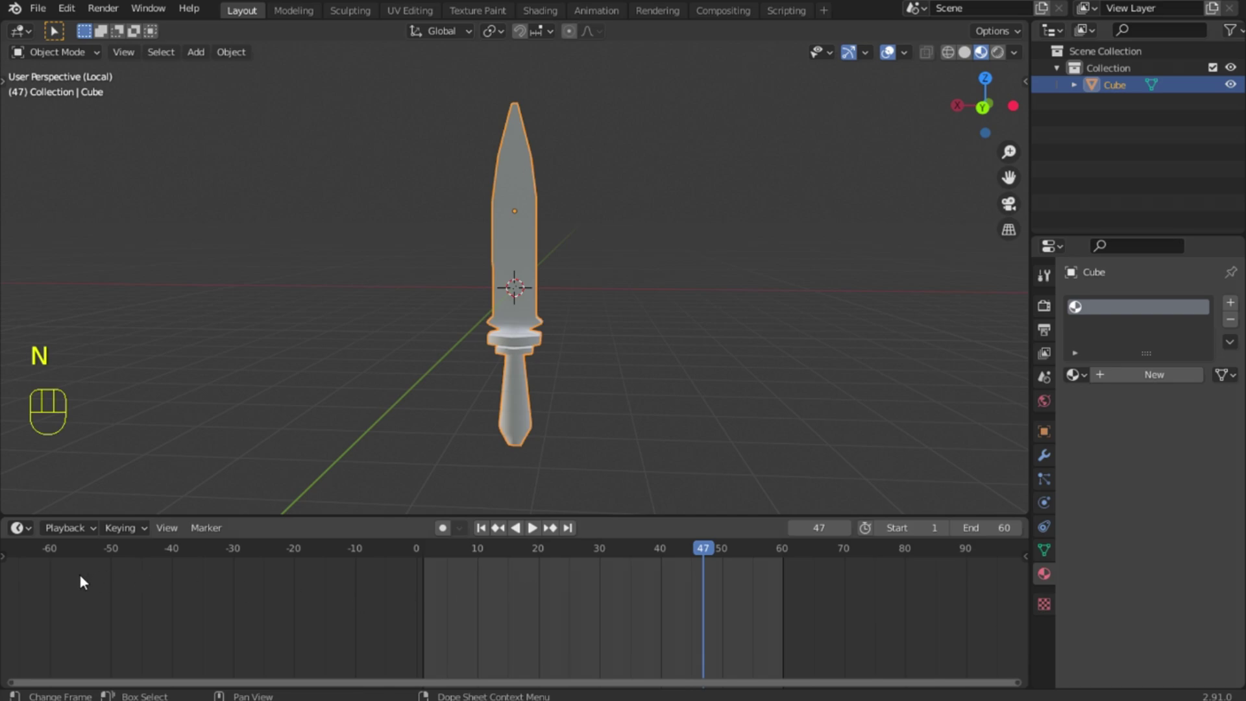
left_click(19, 528)
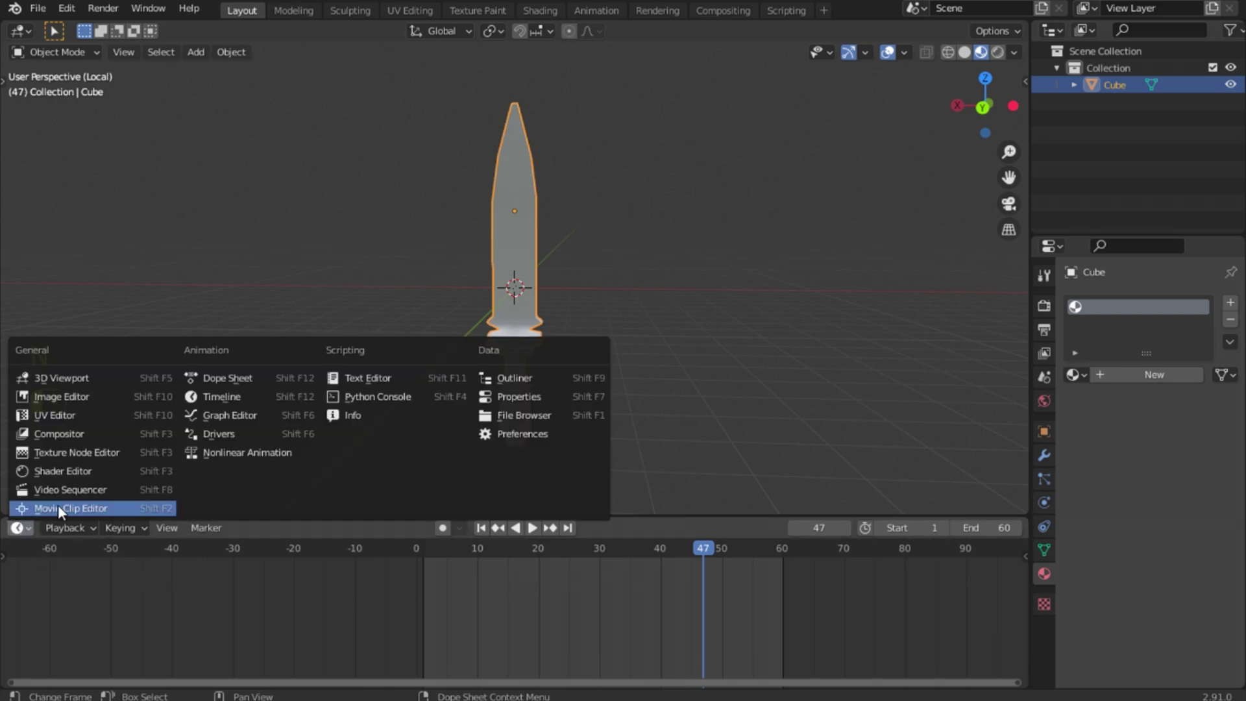
left_click(98, 464)
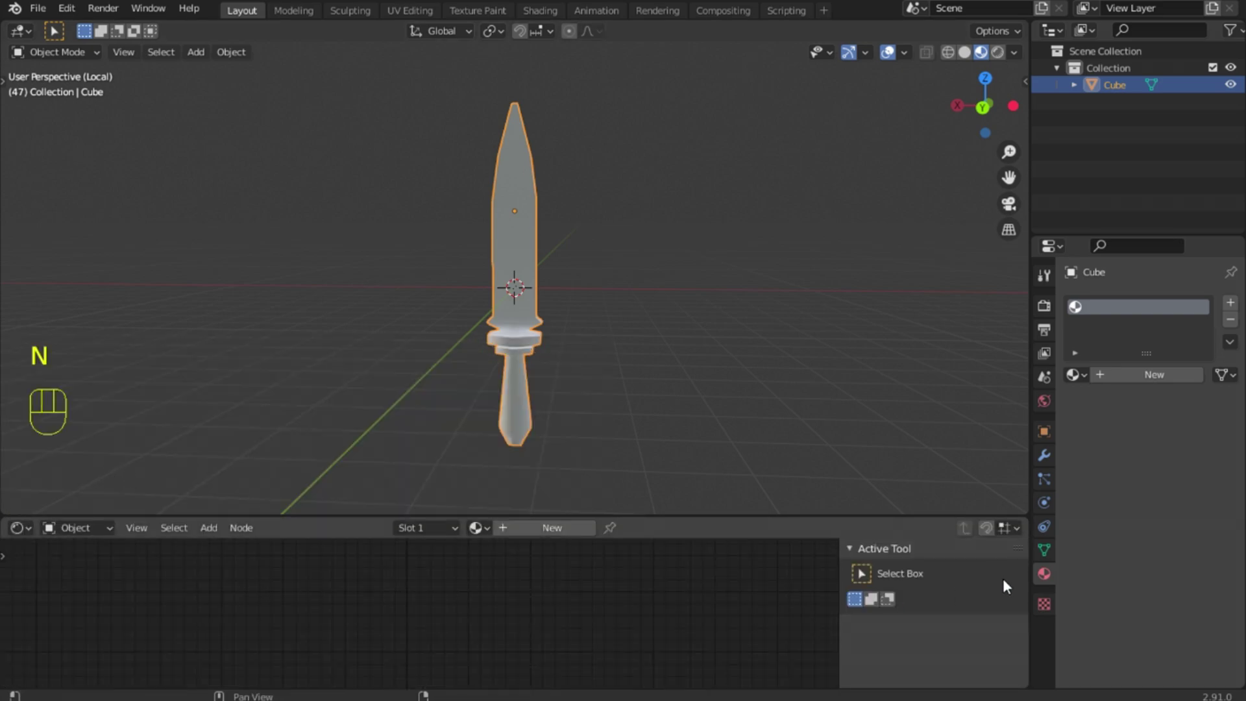
Create a new material in the slot and place an Image Texture node beside its Principled BSDF node
left_click(1153, 376)
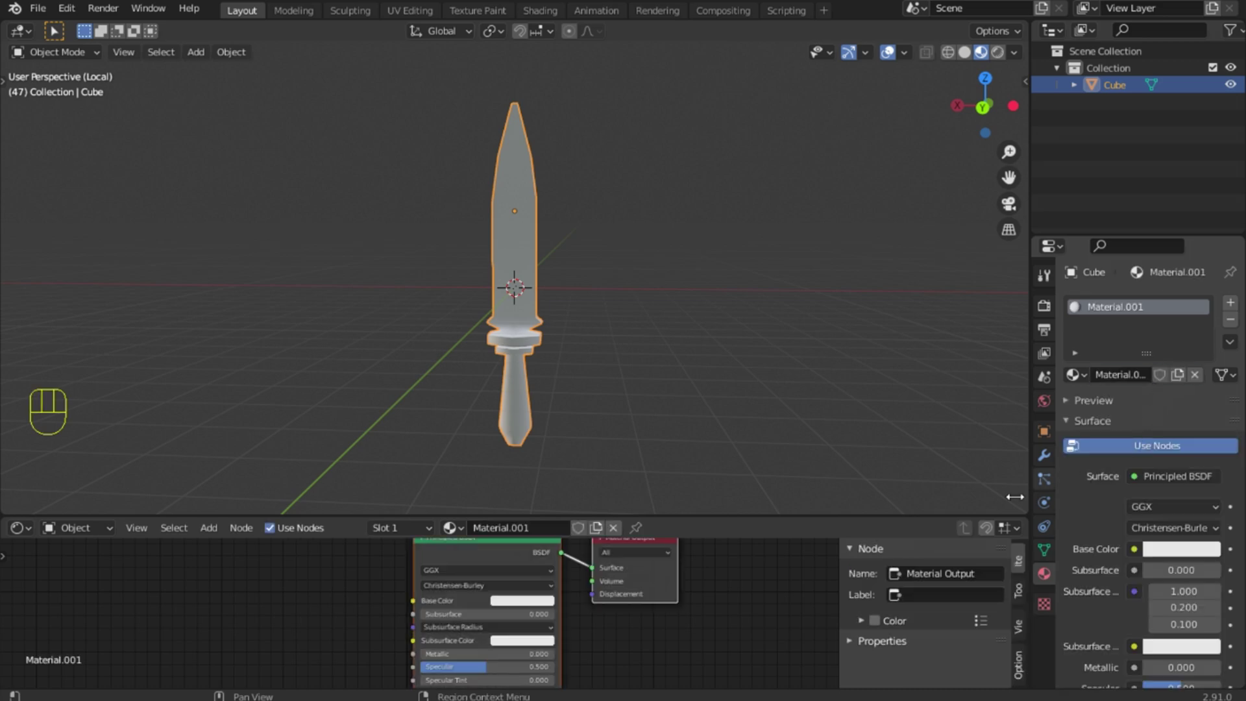
scroll(569, 645, "down", 1)
middle_click_drag(569, 645, 634, 629, "shift")
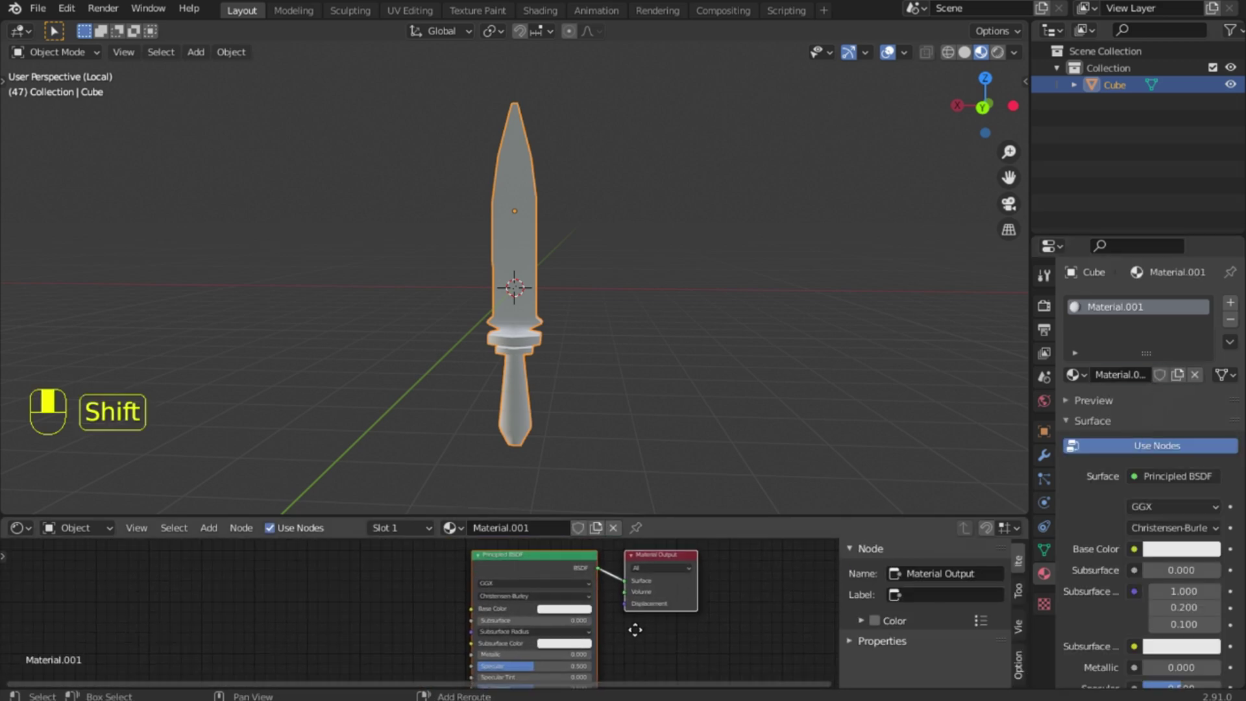
key("shift+a")
mouse_move(417, 607)
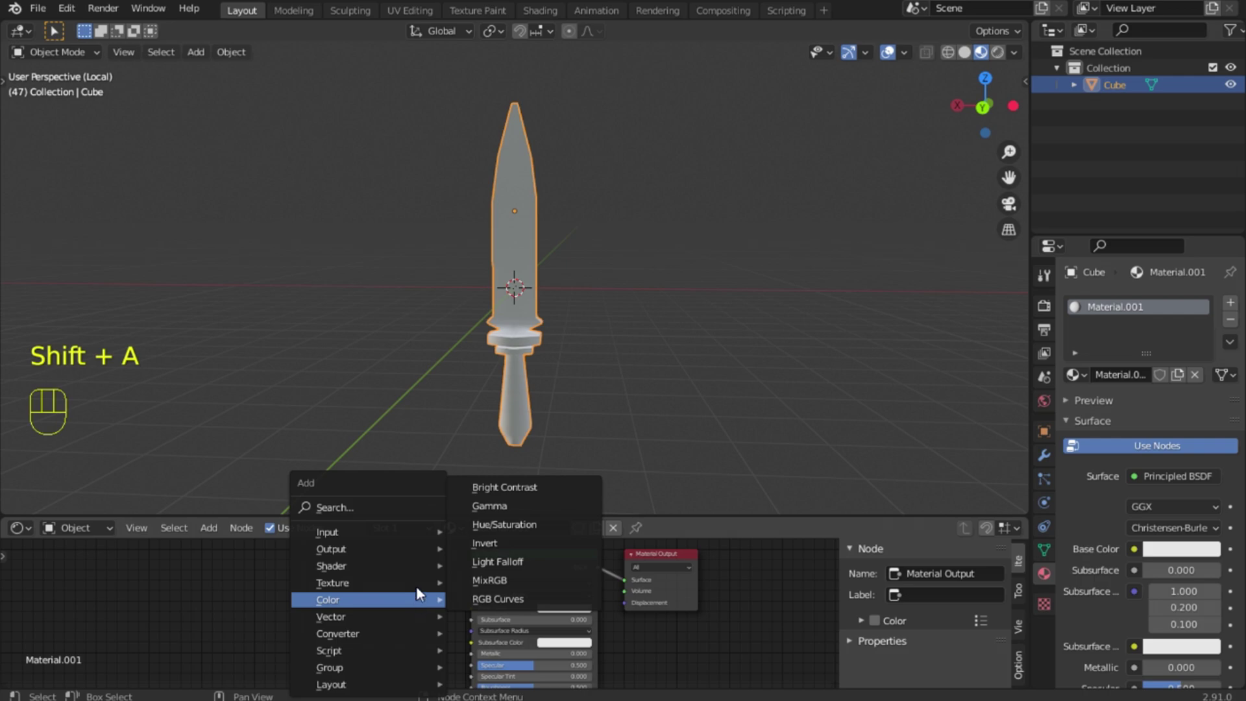
mouse_move(416, 583)
left_click(503, 433)
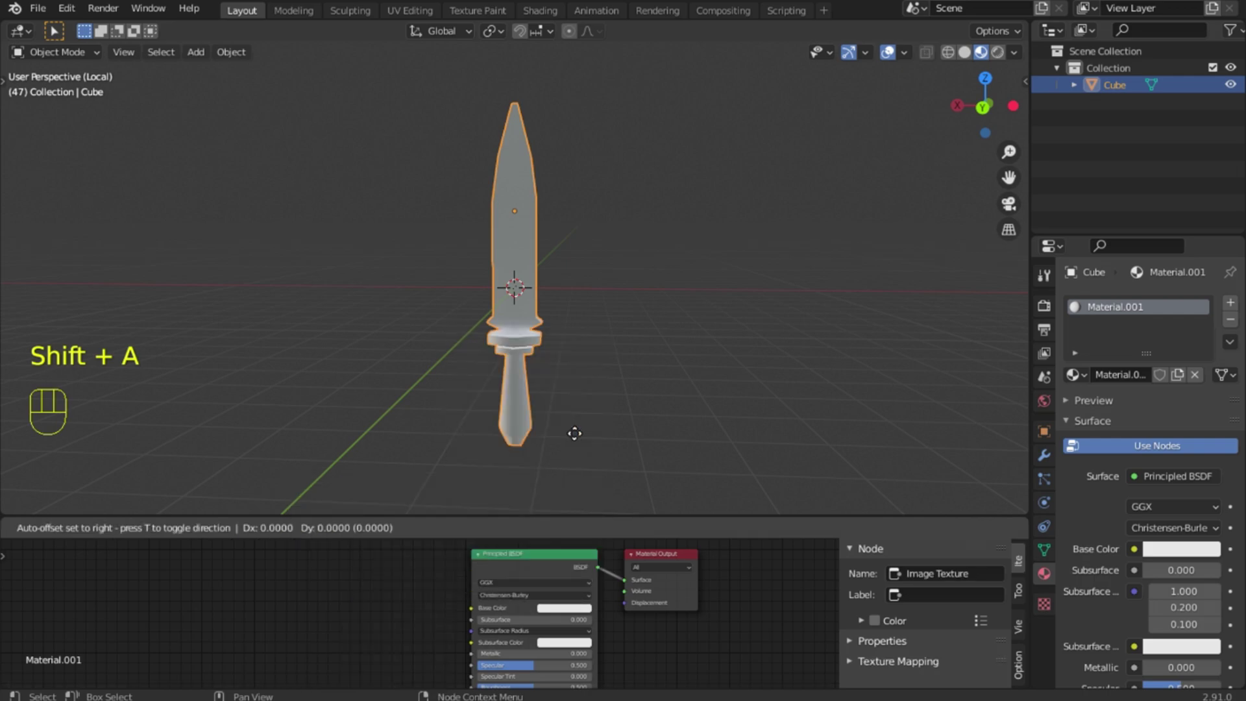
left_click(292, 576)
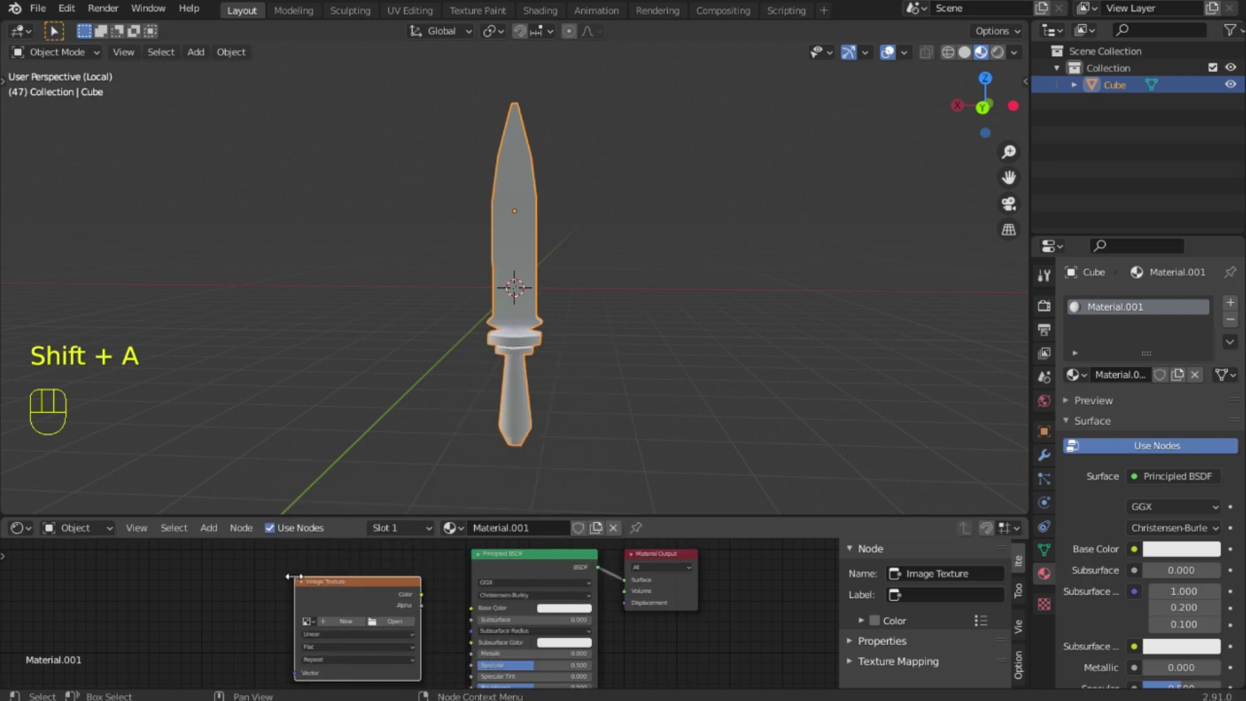
Load the image Untitled-1.jpg from the "25 video\Нова папка" folder into the Image Texture node
left_click(392, 621)
left_click(271, 521)
double_click(623, 141)
type("25")
key("Return")
double_click(467, 188)
left_click(455, 206)
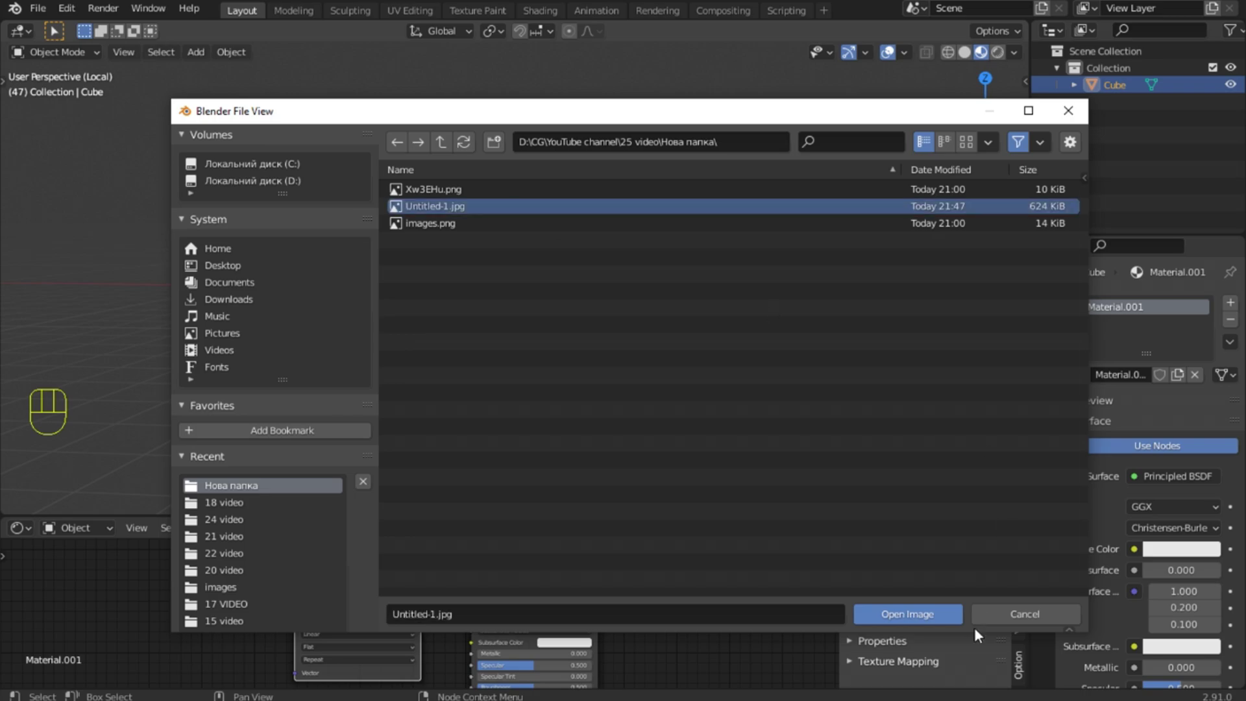
left_click(907, 614)
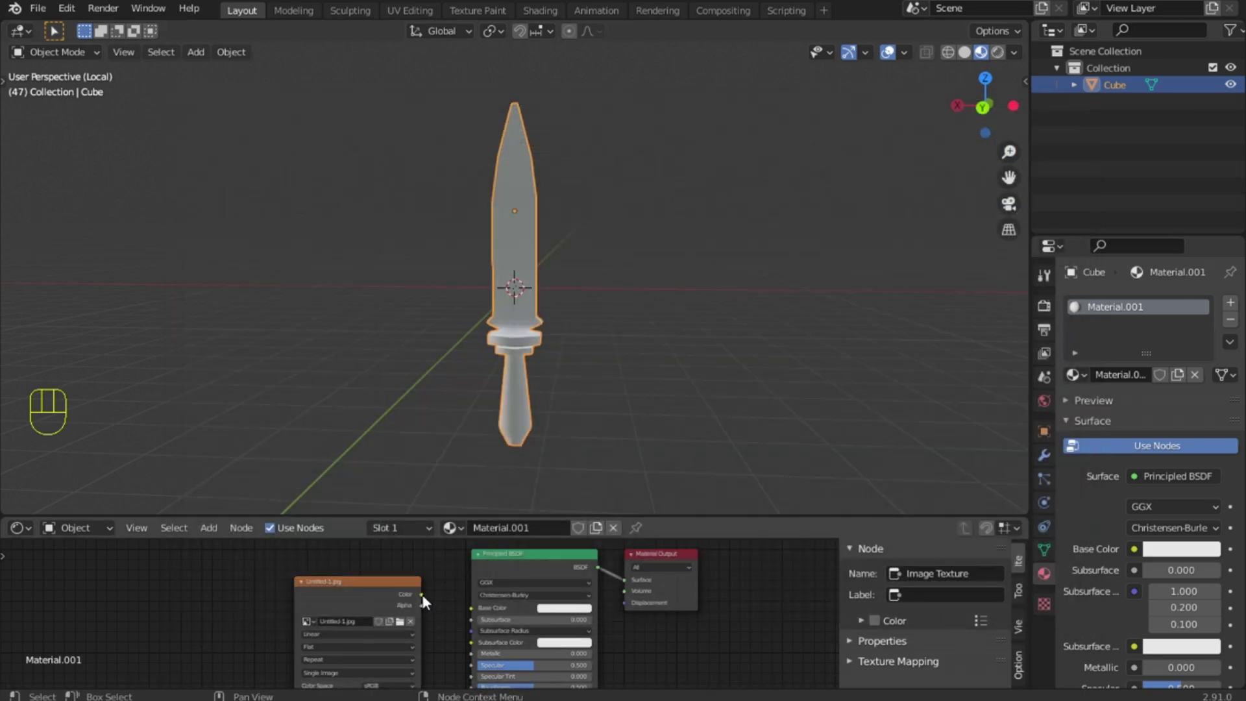
Connect the image texture's Color output to the Principled BSDF's Base Color and check the pattern on the dagger in Material Preview
left_click_drag(422, 596, 471, 607)
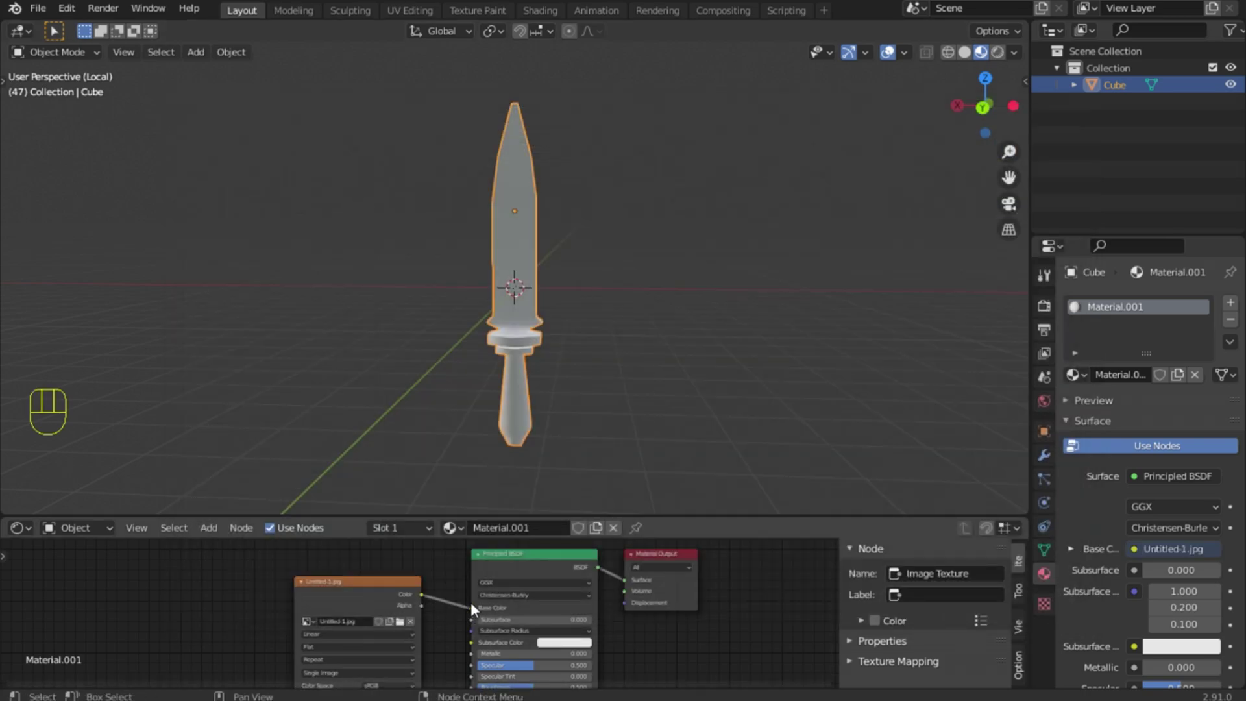
middle_click_drag(612, 283, 606, 320)
scroll(606, 296, "up", 5)
scroll(606, 320, "down", 4)
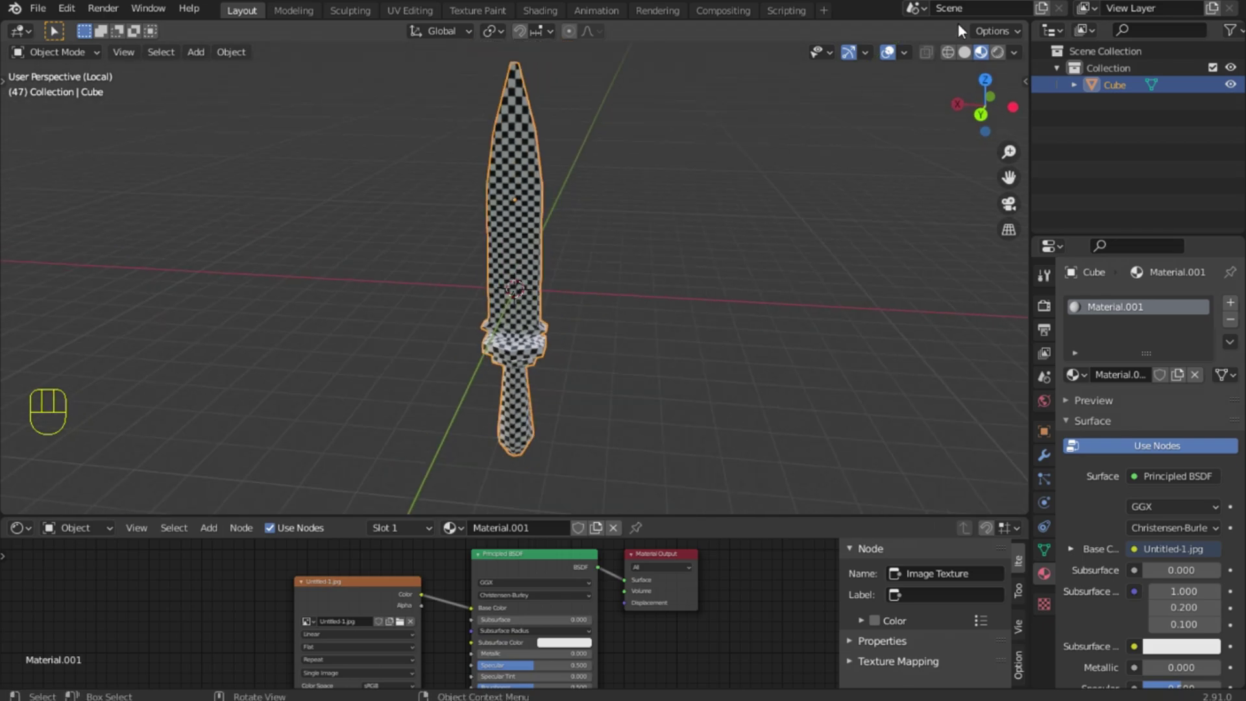
left_click(994, 51)
left_click(981, 52)
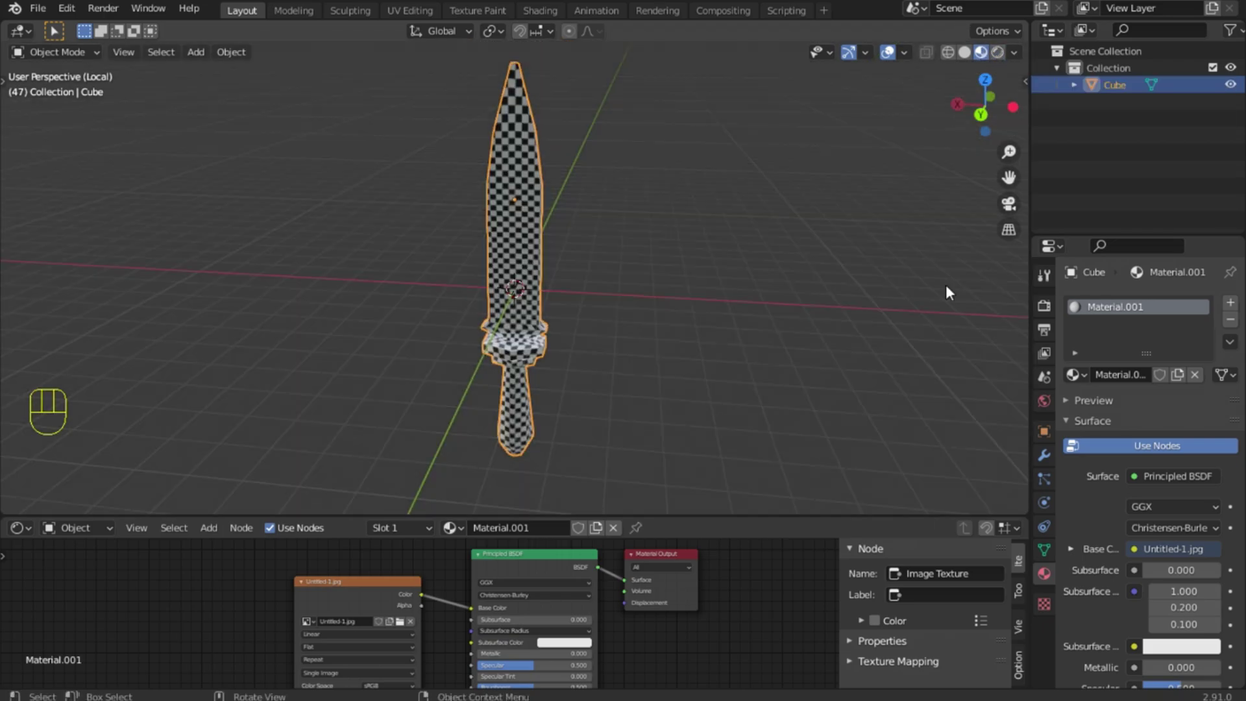
middle_click_drag(516, 404, 585, 416)
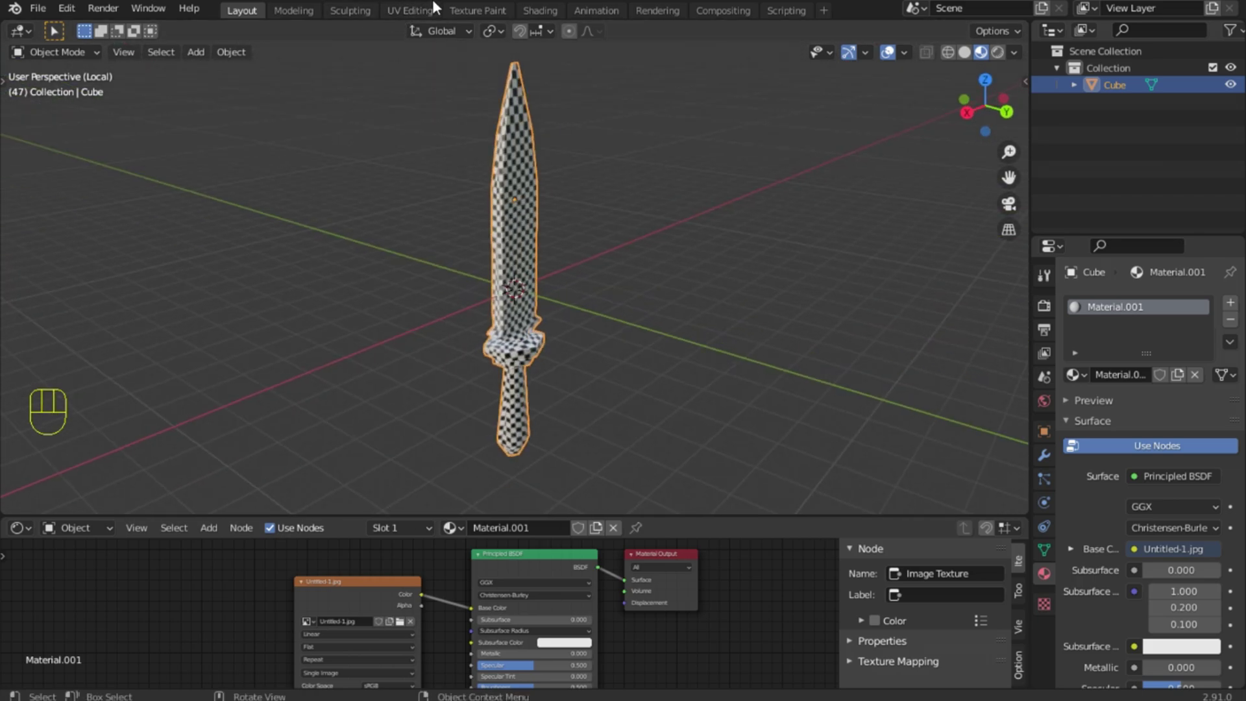
Switch to the UV Editing workspace and view the UV layout over the checker image alongside a close-up of the dagger
left_click(416, 8)
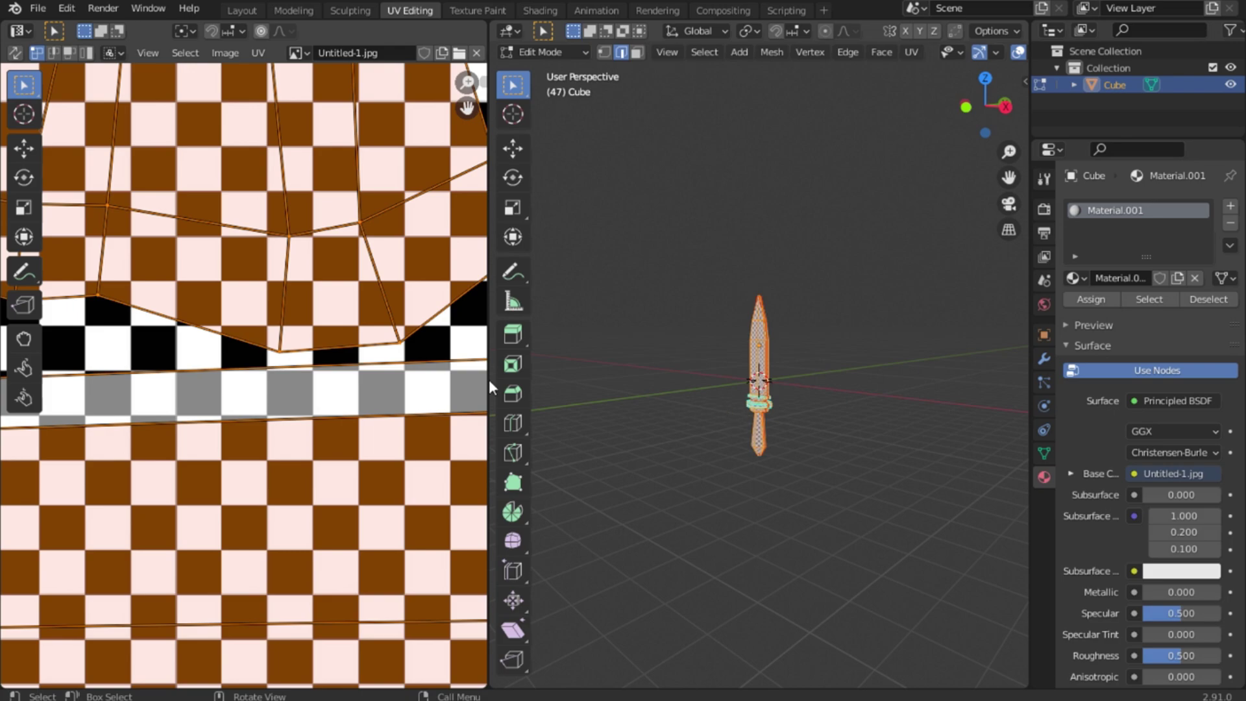
scroll(484, 383, "down", 10)
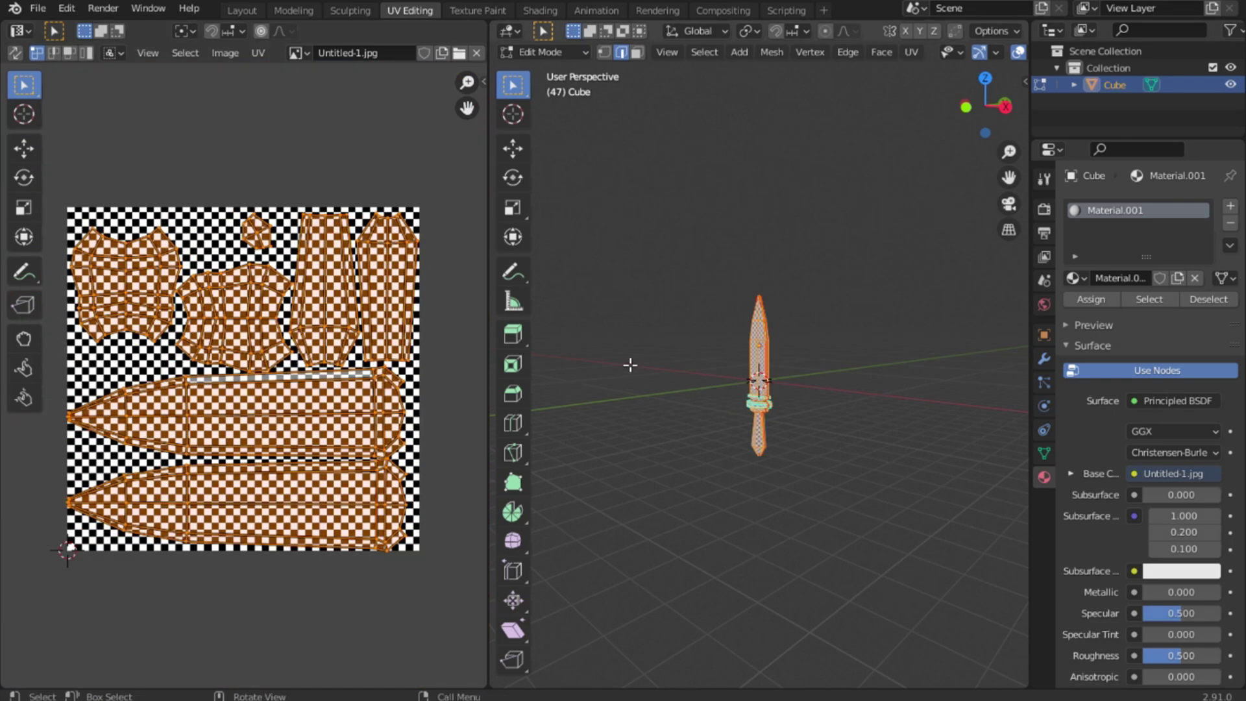
scroll(894, 403, "up", 5)
middle_click_drag(885, 402, 894, 527)
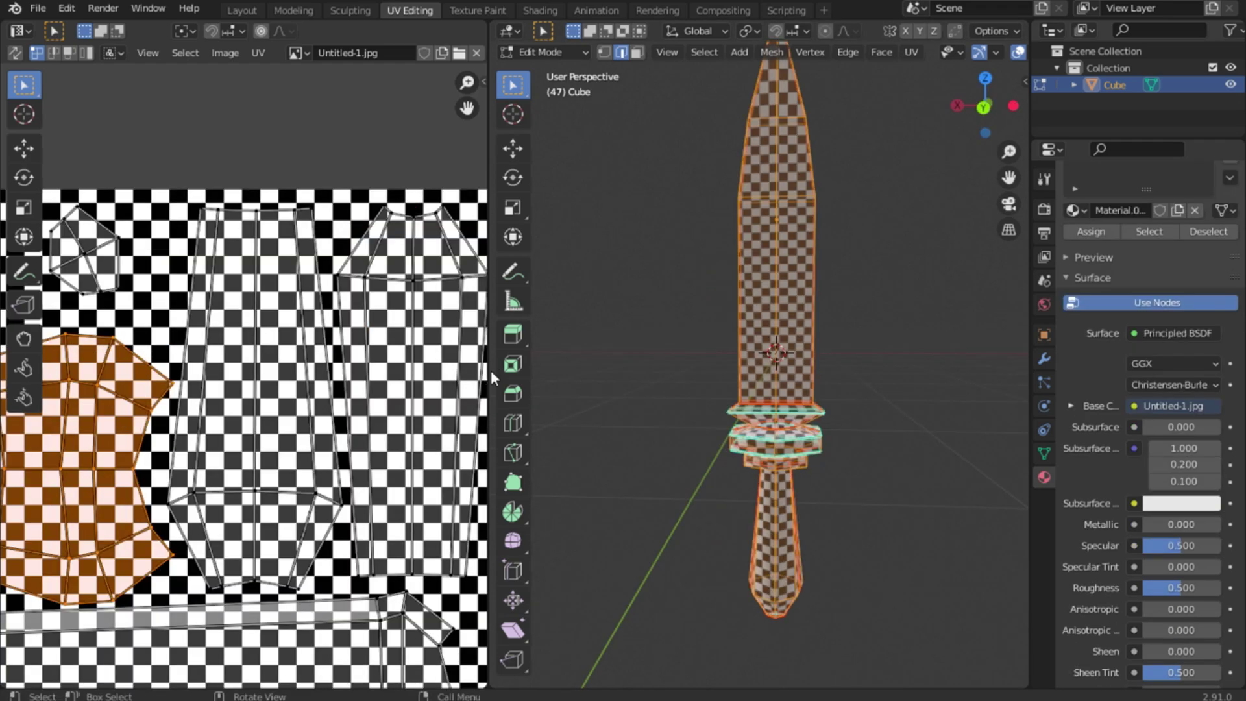
Deselect the mesh and widen the 3D viewport to examine the checker squares on the blade, guard and handle
key("alt+a")
left_click_drag(486, 367, 416, 362)
scroll(671, 350, "down", 5)
scroll(828, 425, "up", 5)
middle_click_drag(824, 437, 864, 448)
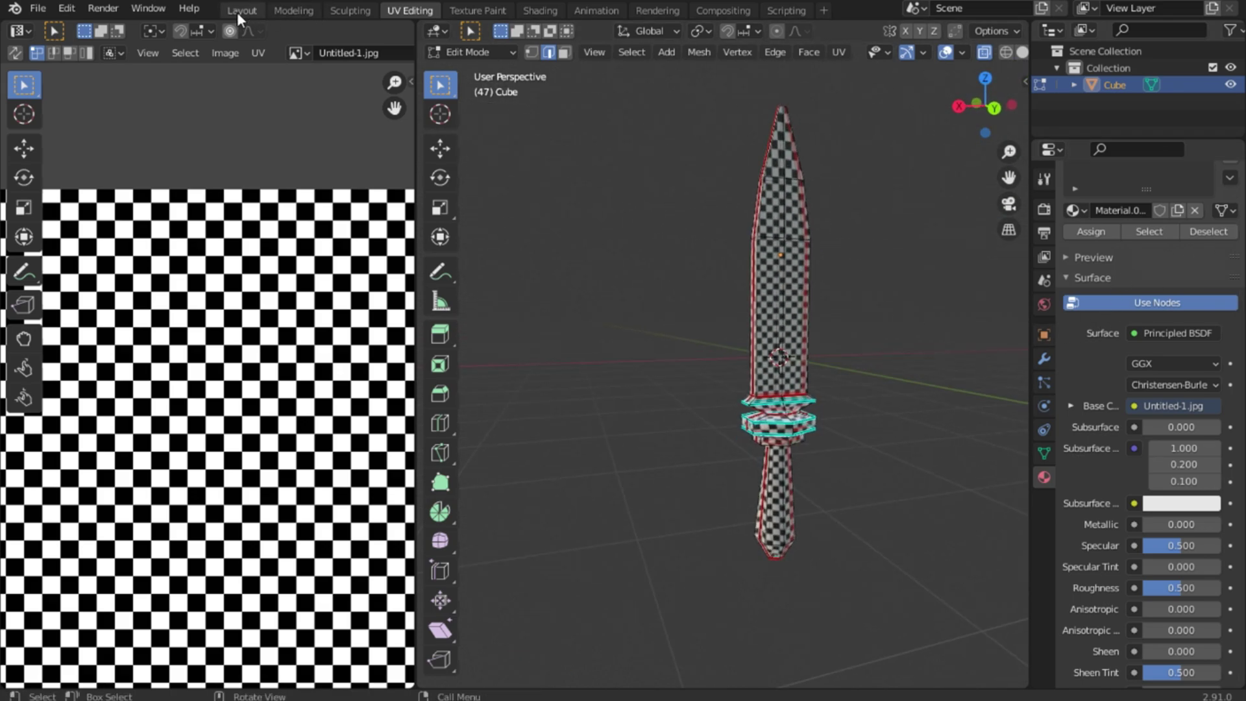
Turn on X-ray and select the whole dagger mesh so all its UV islands are shown
left_click_drag(919, 88, 596, 636)
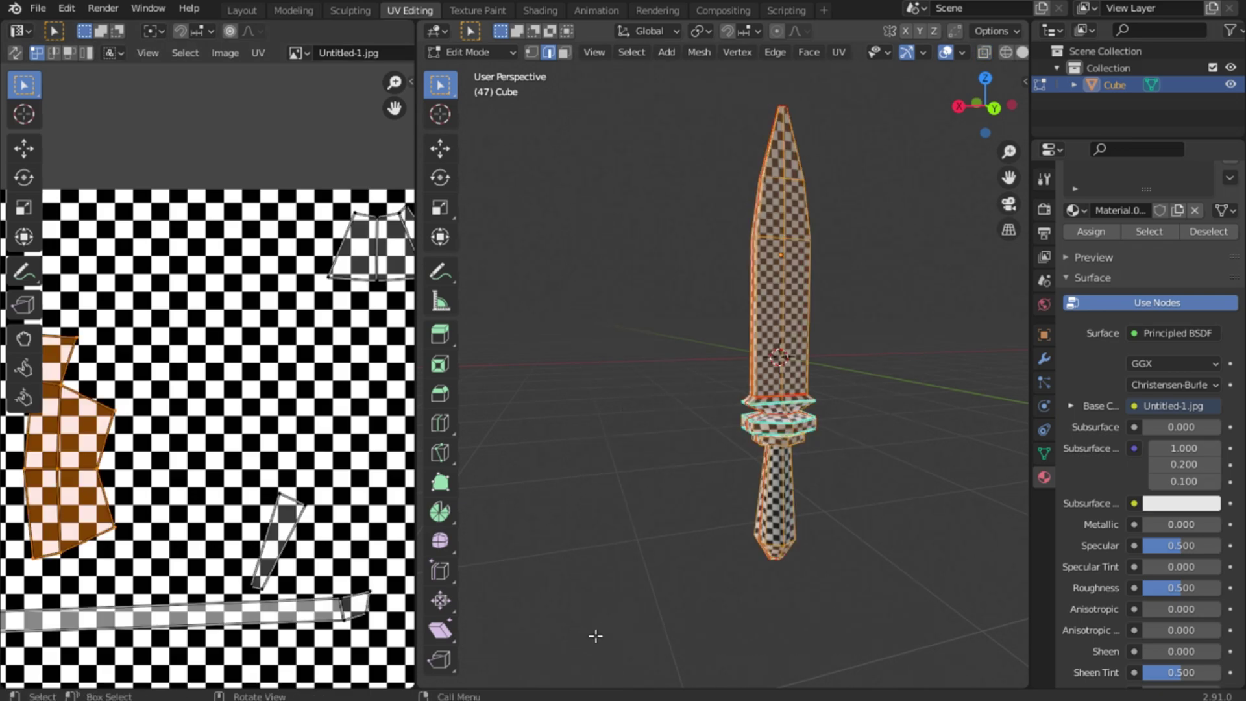
key("alt+z")
left_click_drag(887, 69, 517, 687)
Scale the small hexagonal UV island up by about 1.5 and rotate it about 63 degrees
scroll(294, 505, "down", 5)
scroll(293, 505, "up", 5)
middle_click_drag(293, 504, 7, 469)
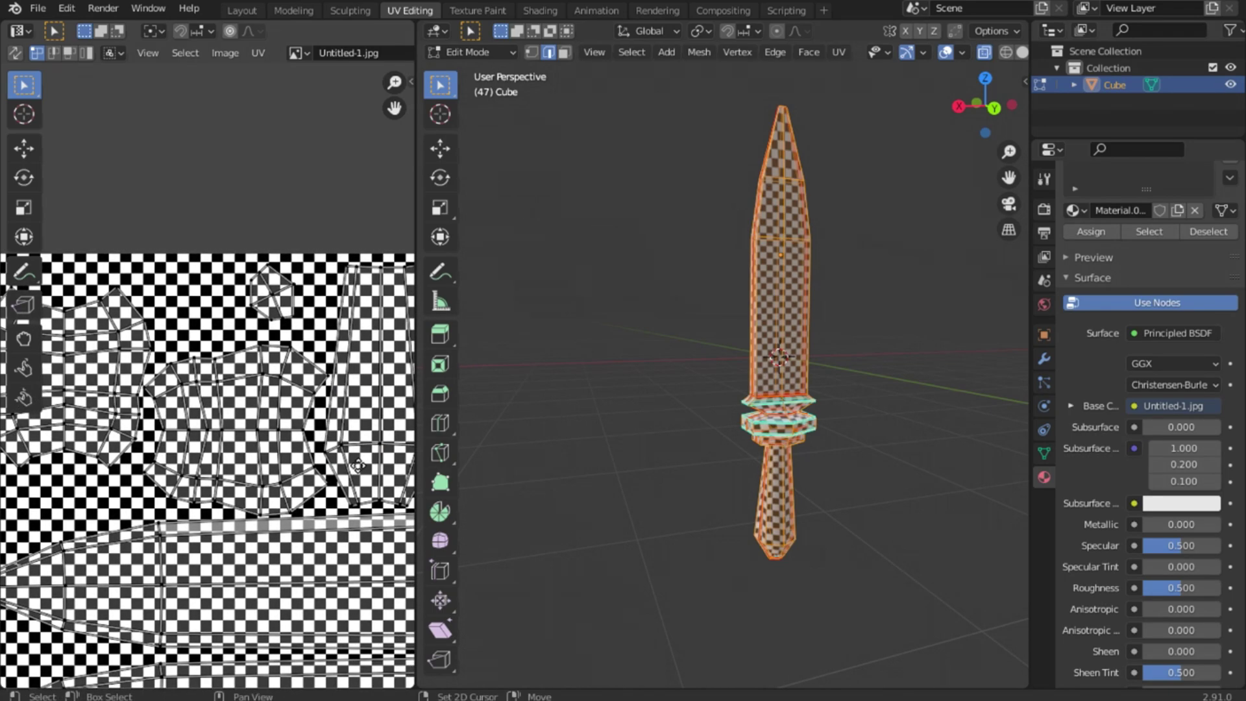
scroll(359, 478, "down", 2)
mouse_move(359, 478)
middle_mouse_down()
mouse_move(340, 433)
mouse_move(320, 435)
mouse_move(317, 469)
mouse_move(356, 477)
middle_mouse_up()
scroll(286, 356, "up", 2)
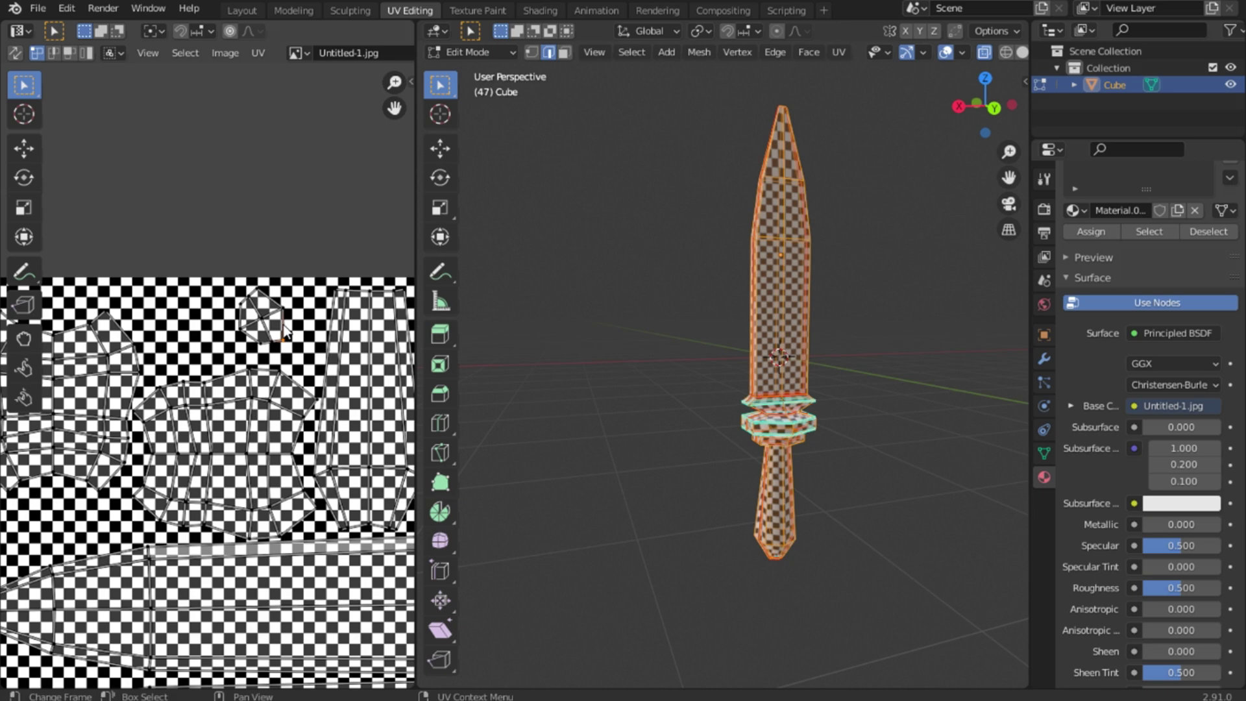
key("l")
key("s")
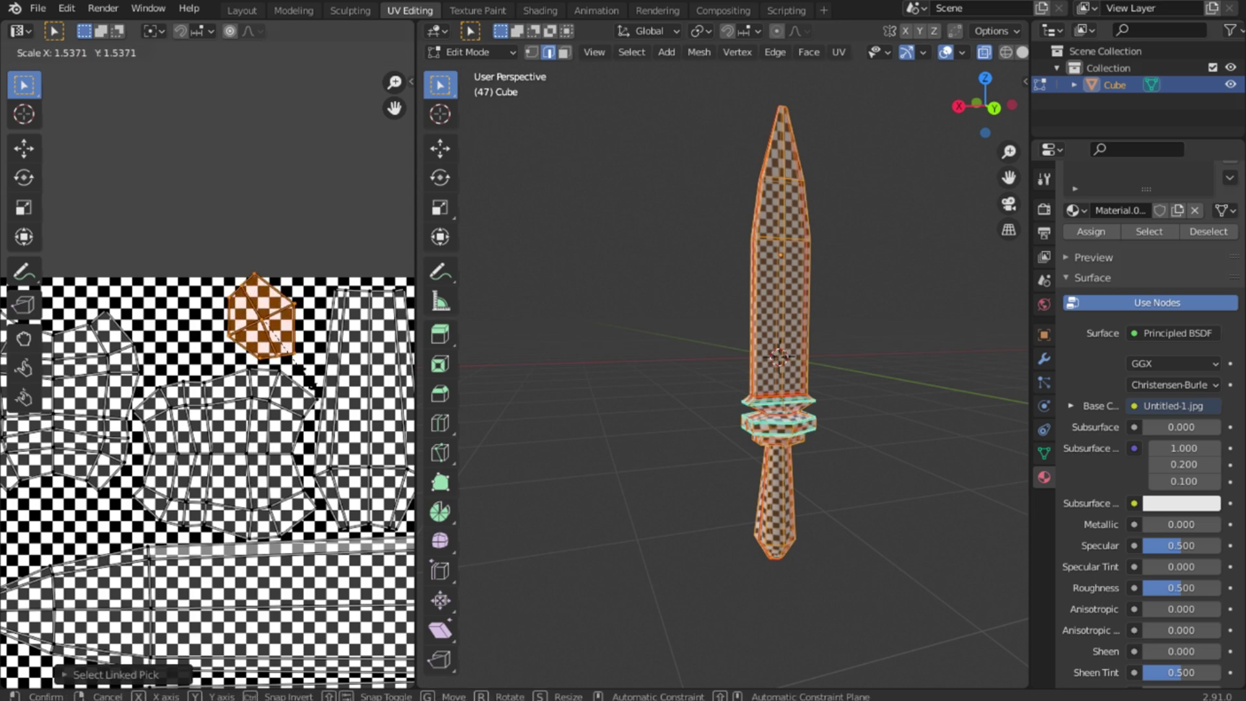
left_click(309, 380)
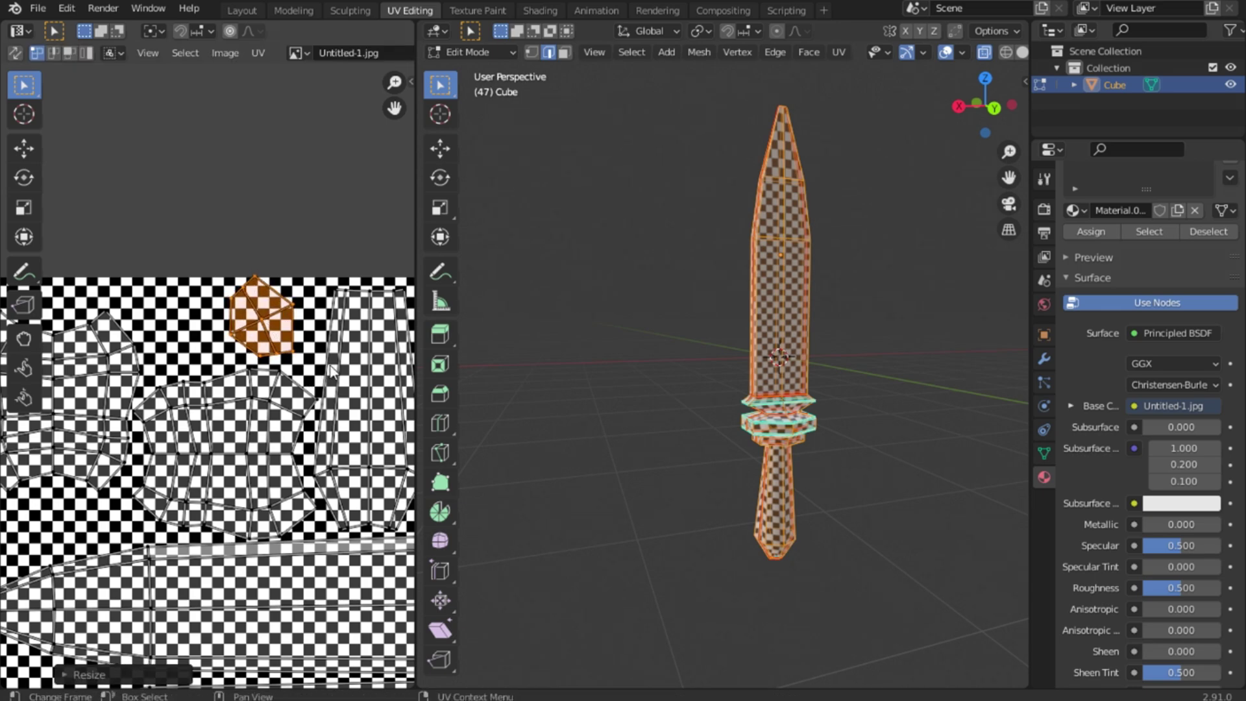
key("r")
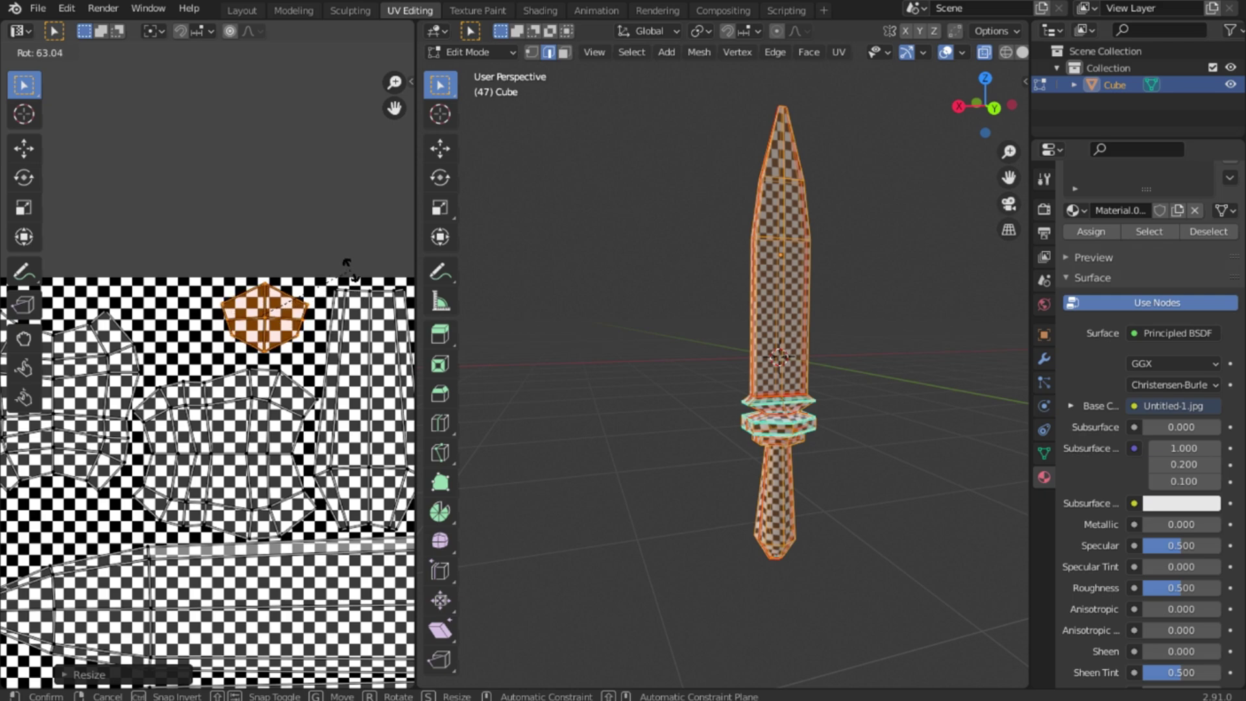
left_click(348, 268)
scroll(335, 288, "down", 3)
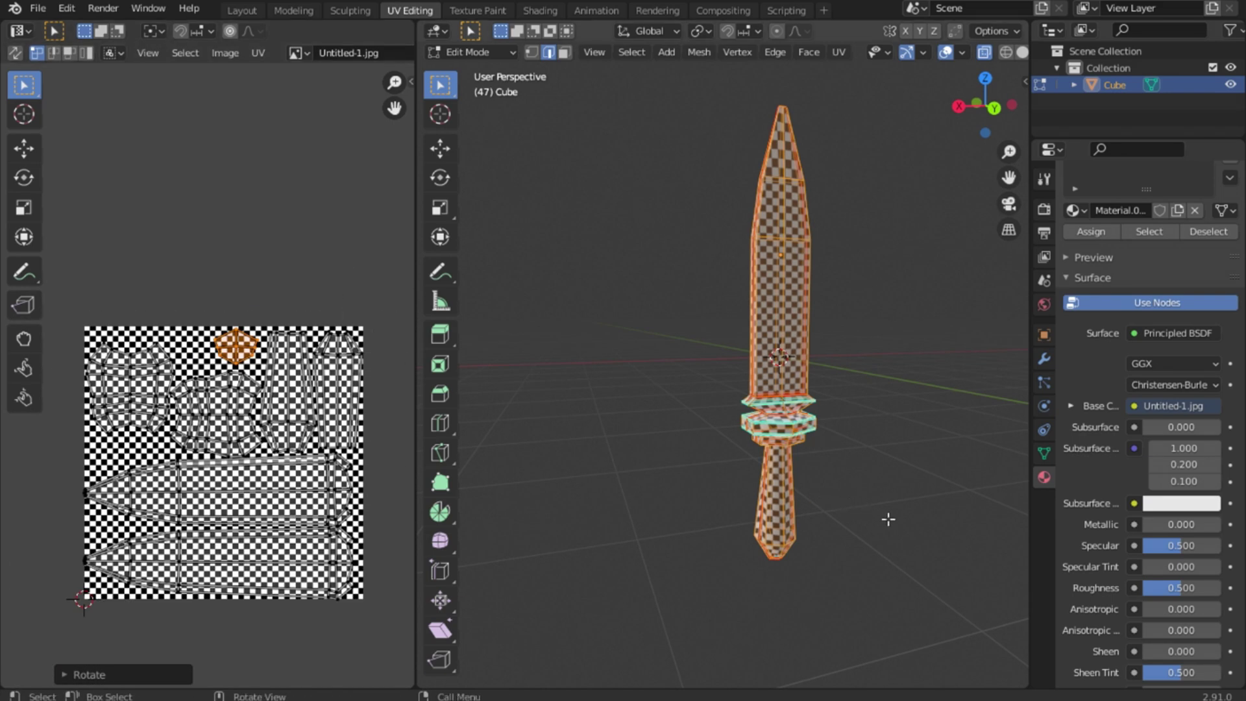
Switch to the Layout workspace, turn off X-ray, and add a second material slot with a new material to the dagger
scroll(865, 531, "up", 6)
middle_click_drag(829, 509, 844, 480)
scroll(961, 497, "down", 5)
middle_click_drag(961, 496, 815, 532)
scroll(942, 529, "down", 3)
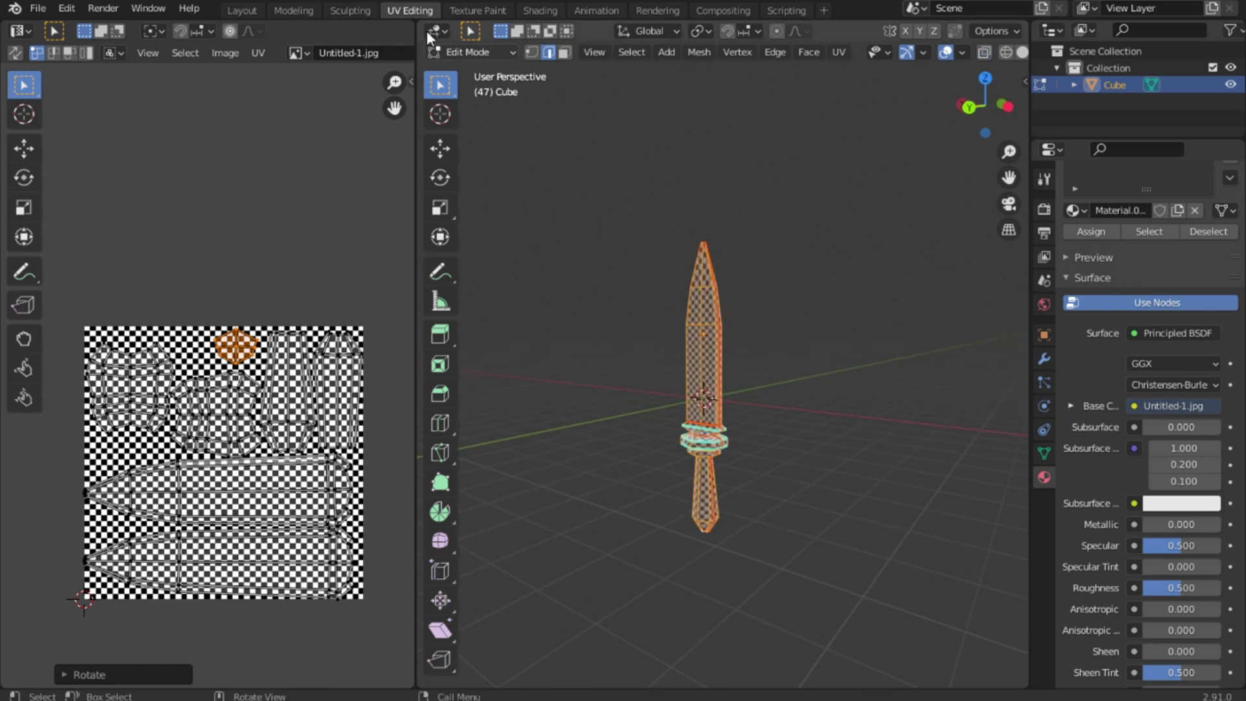
left_click(241, 9)
key("alt+z")
middle_click_drag(703, 348, 892, 388)
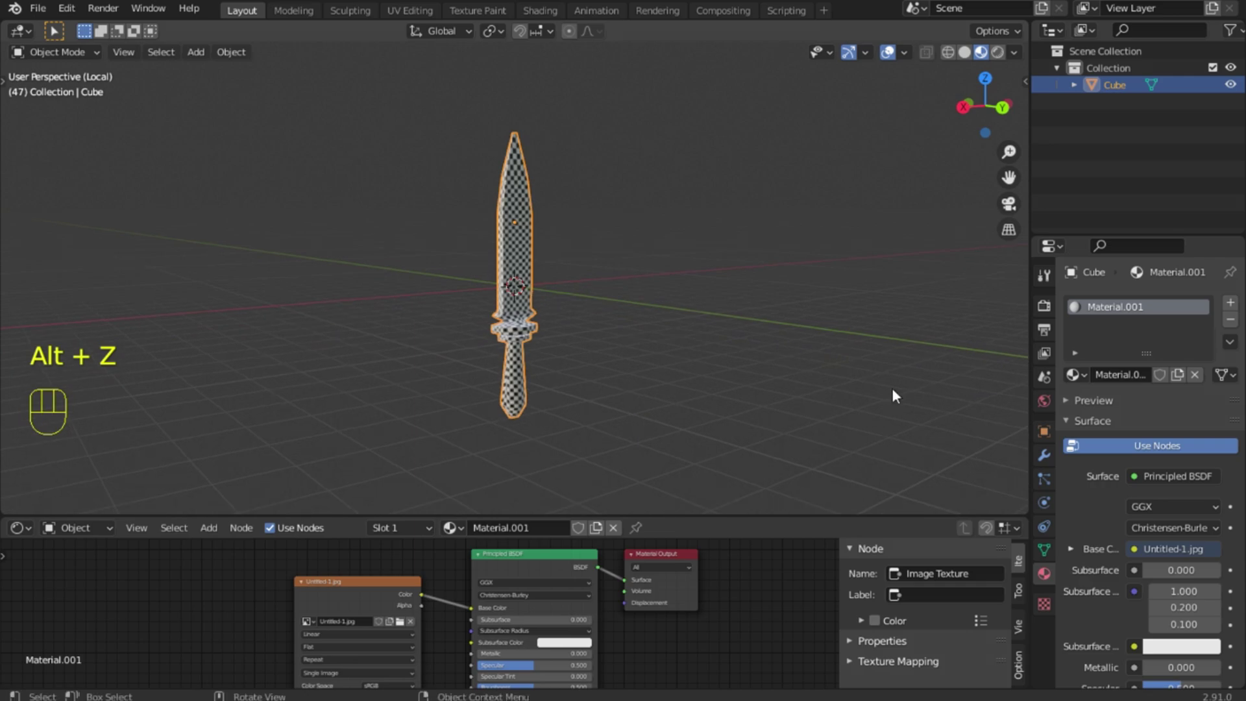
left_click(1230, 303)
left_click(1140, 405)
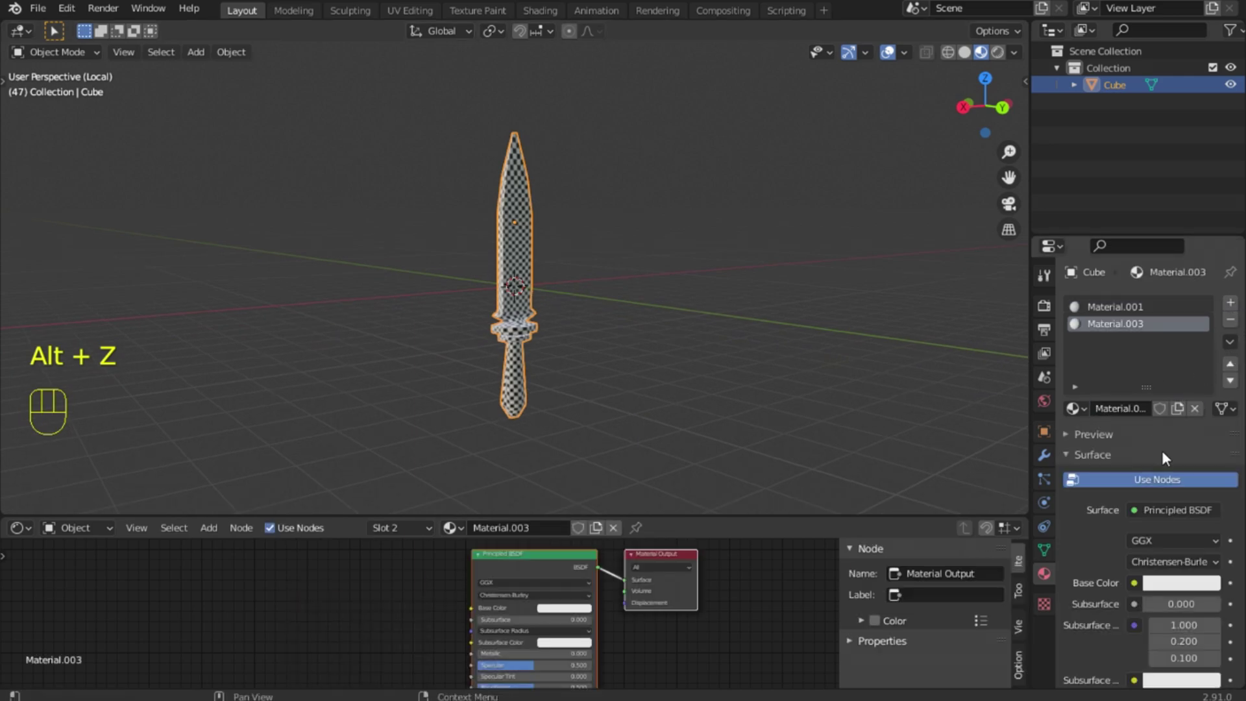
Add an Image Texture node beside the Principled BSDF in the new material
key("shift+a")
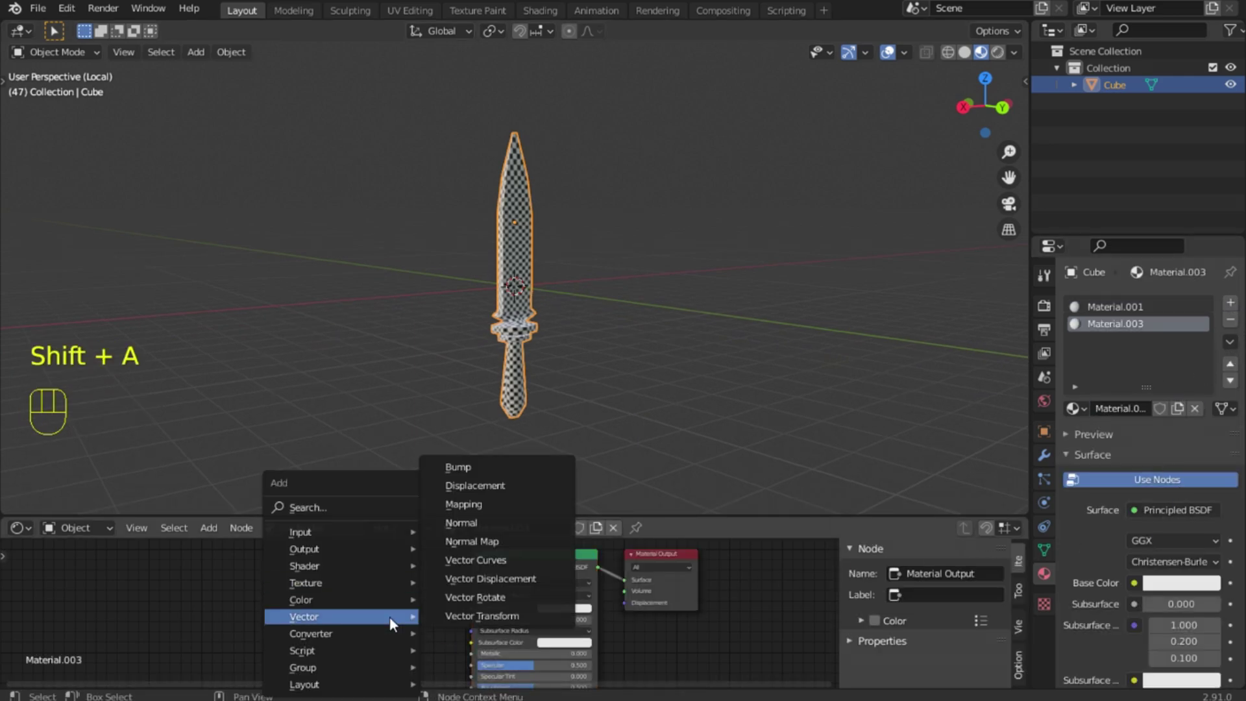
mouse_move(369, 590)
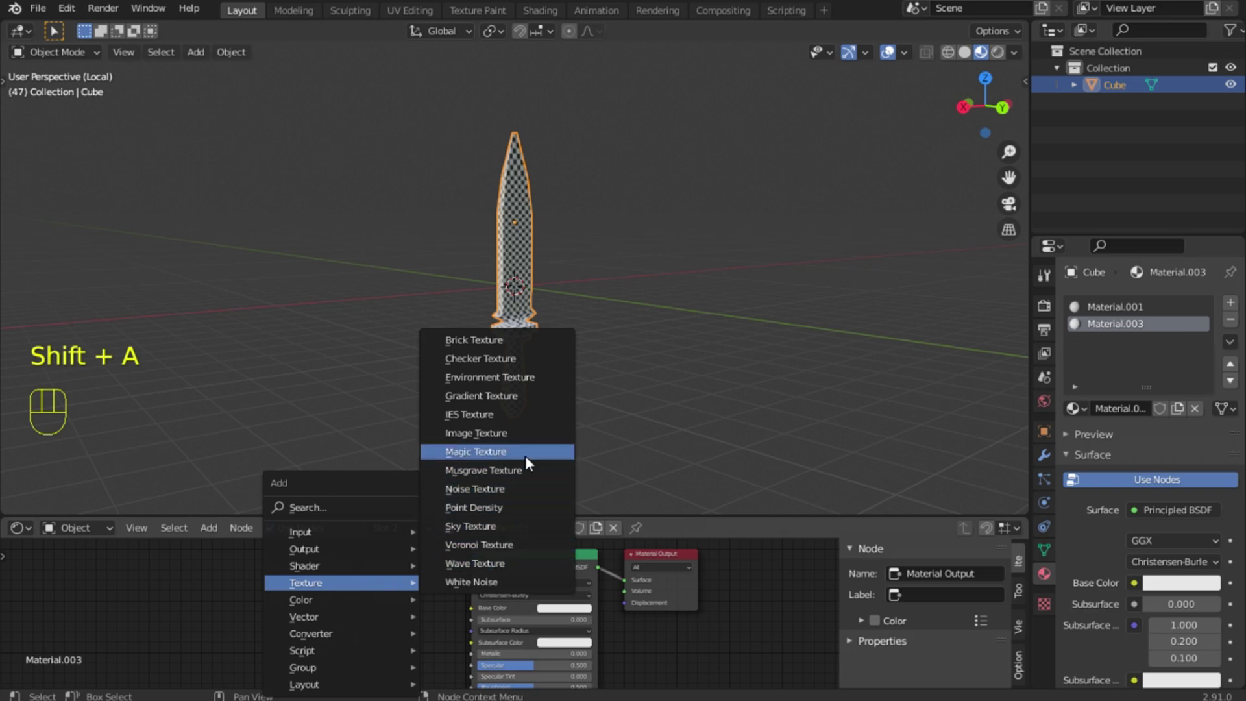
left_click(522, 433)
left_click(330, 612)
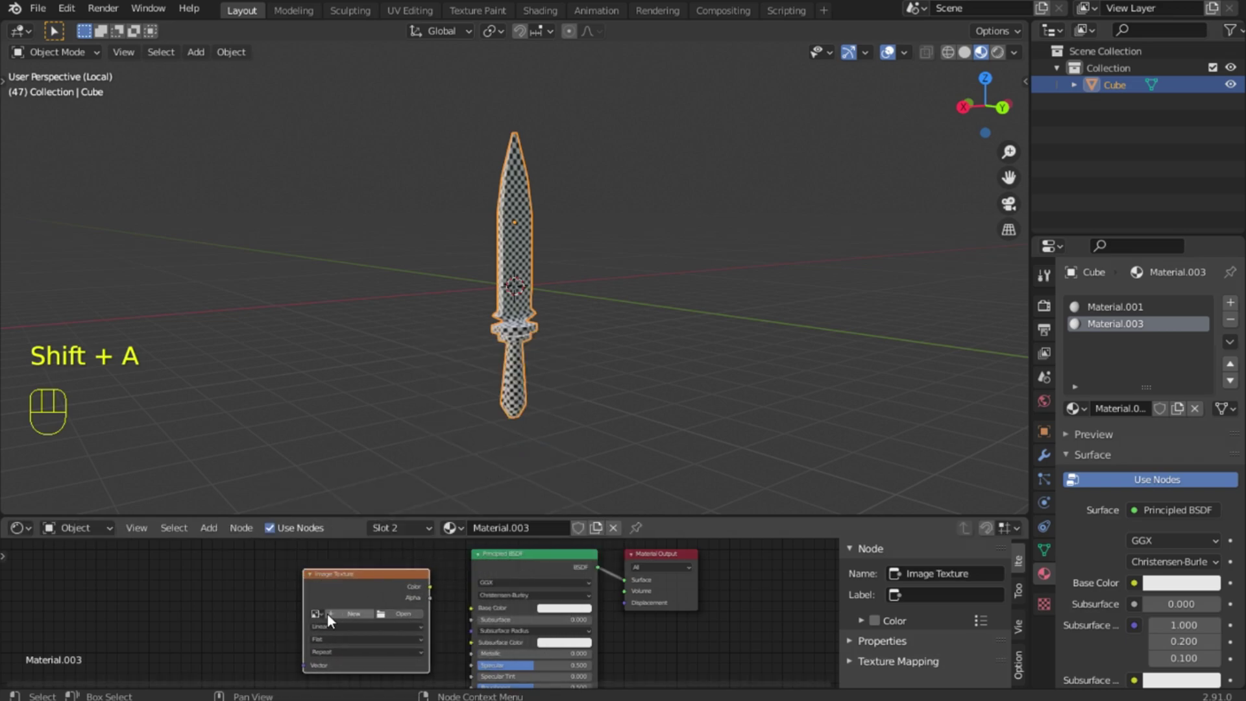
Create a new blank 2048 × 2048 px image named Untitled in the Image Texture node
left_click(330, 614)
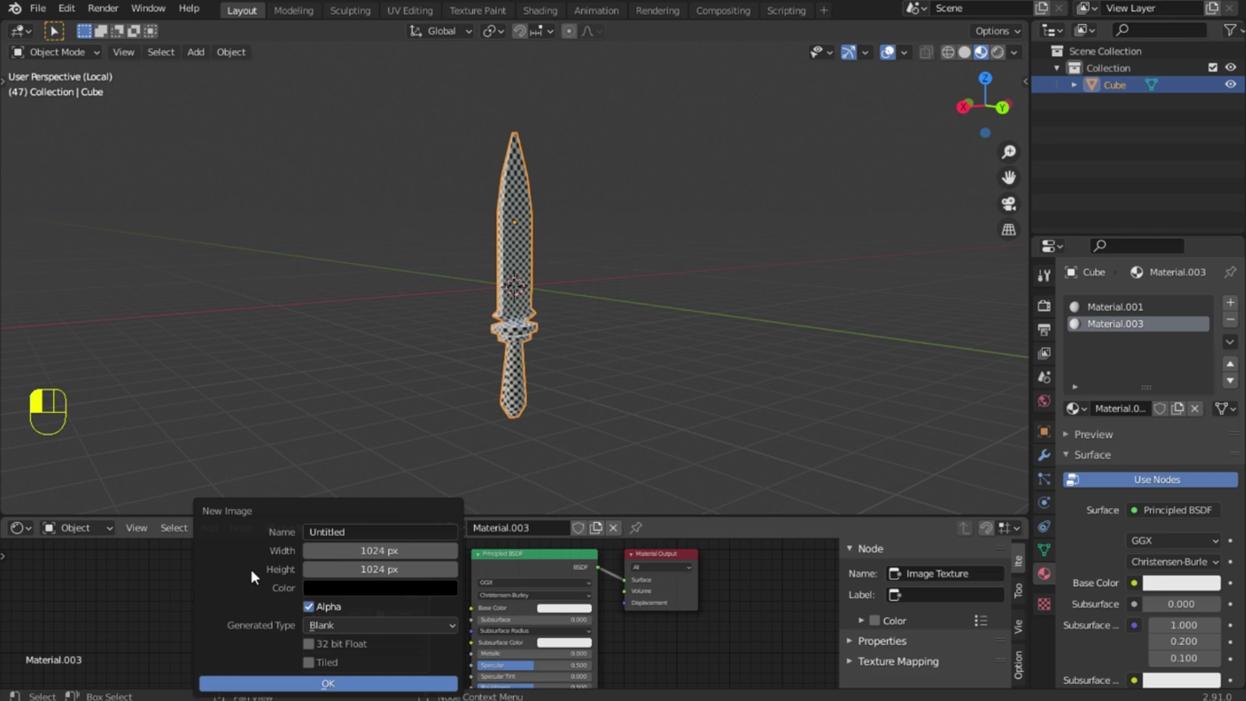
left_click(407, 550)
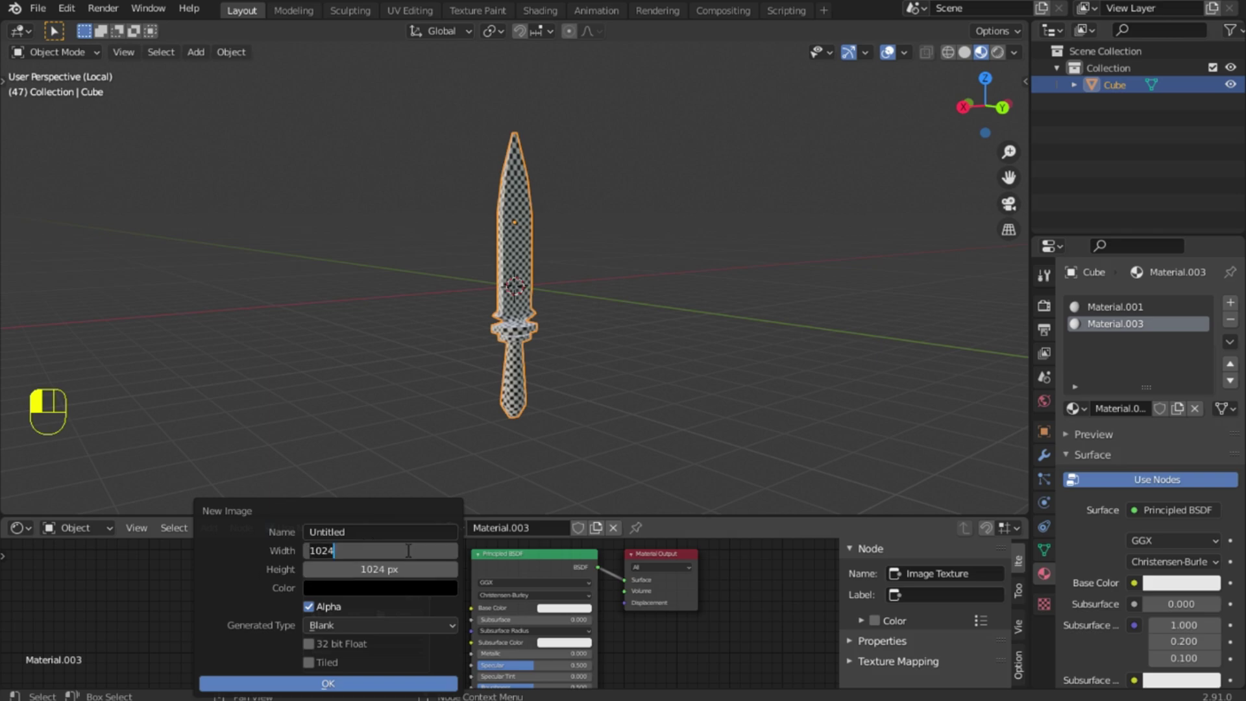
key("BackSpace")
left_click(421, 569)
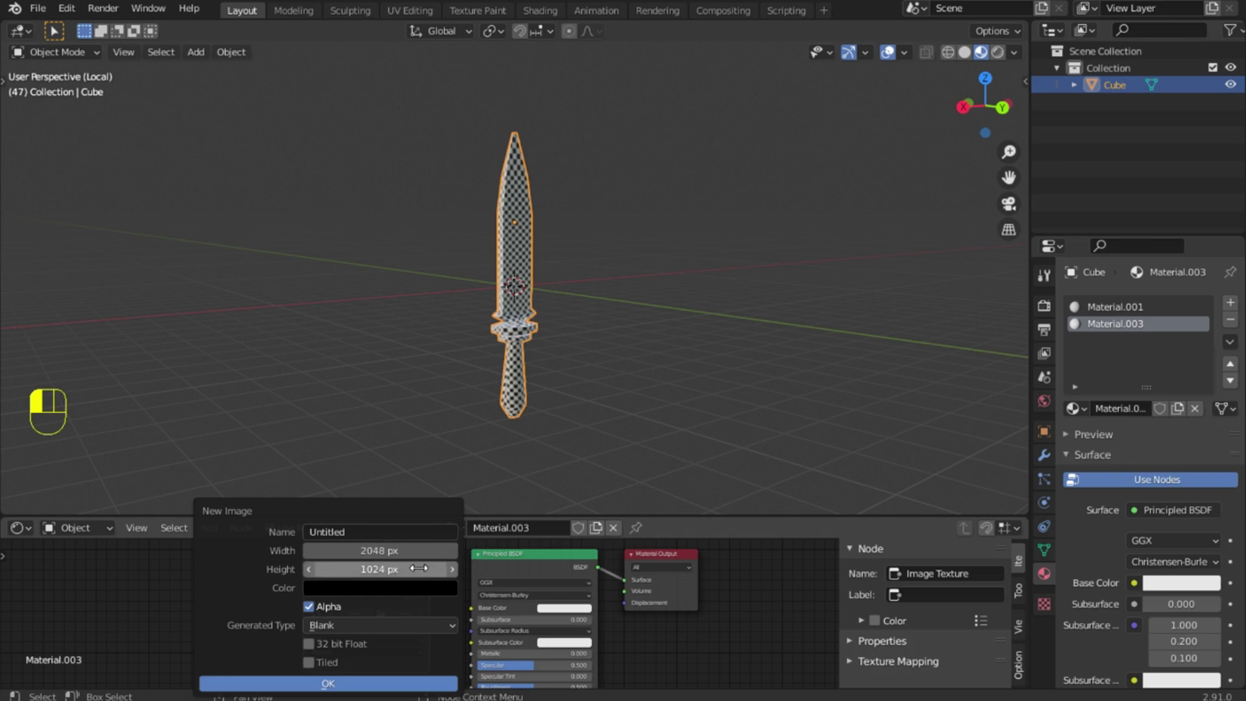
key("BackSpace")
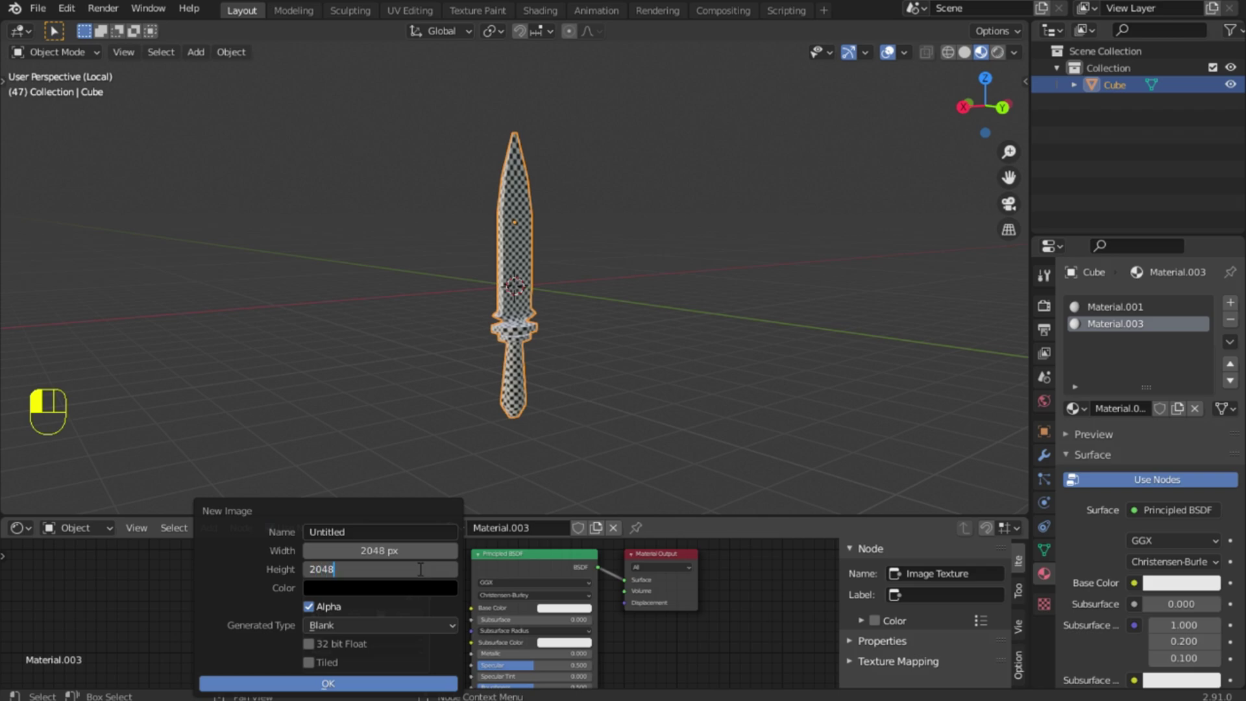
key("Return")
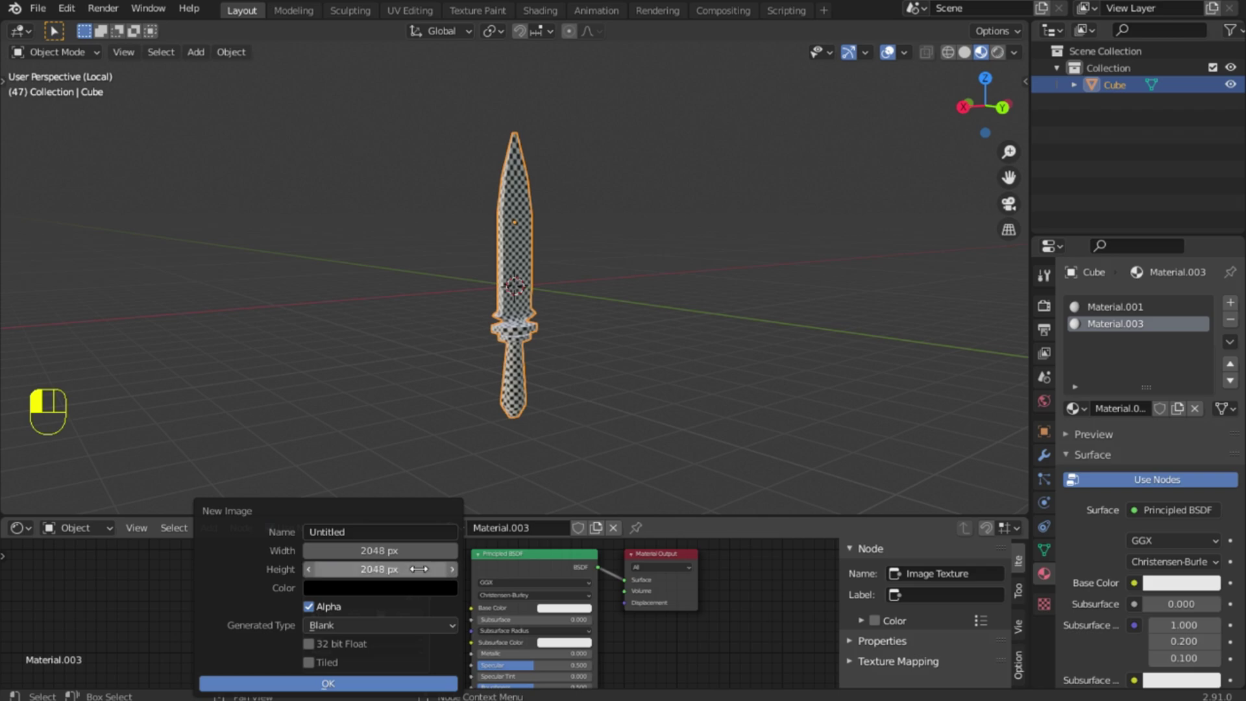
left_click(309, 682)
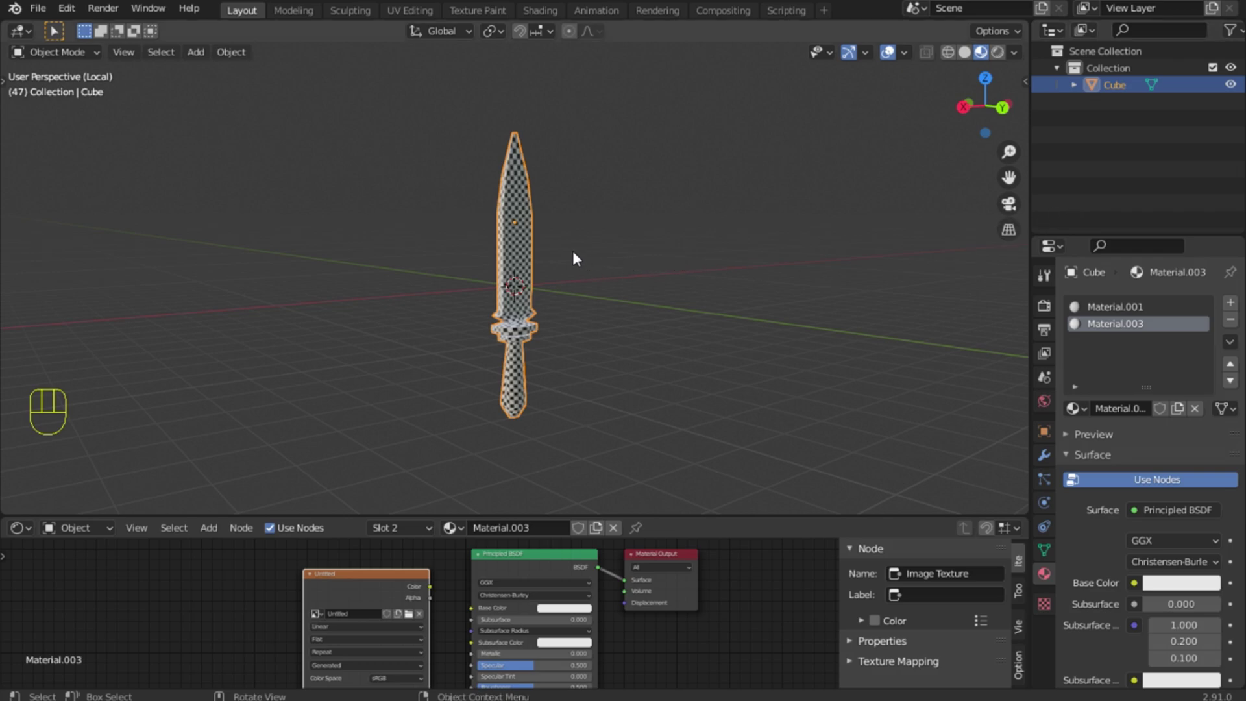
Enter Edit Mode, select the whole dagger mesh with X-ray on, and assign the second material to it
key("alt+z")
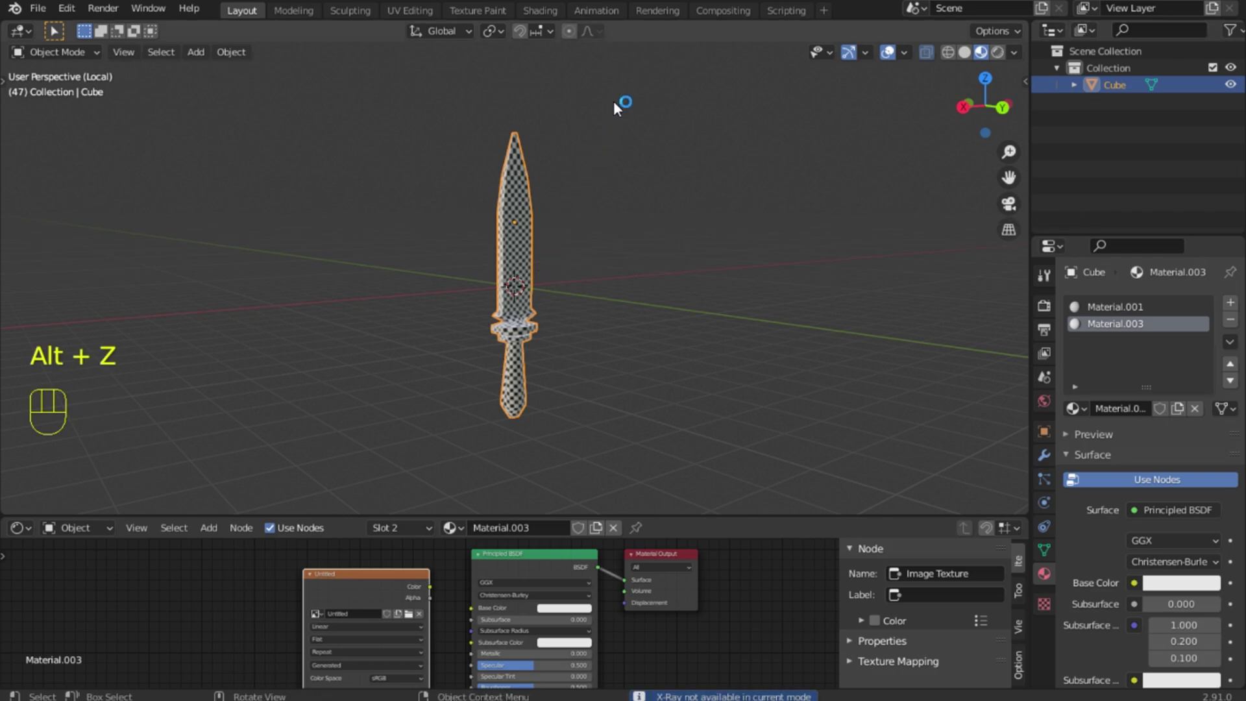
key("Tab")
key("alt+z")
left_click_drag(618, 85, 362, 540)
key("alt+z")
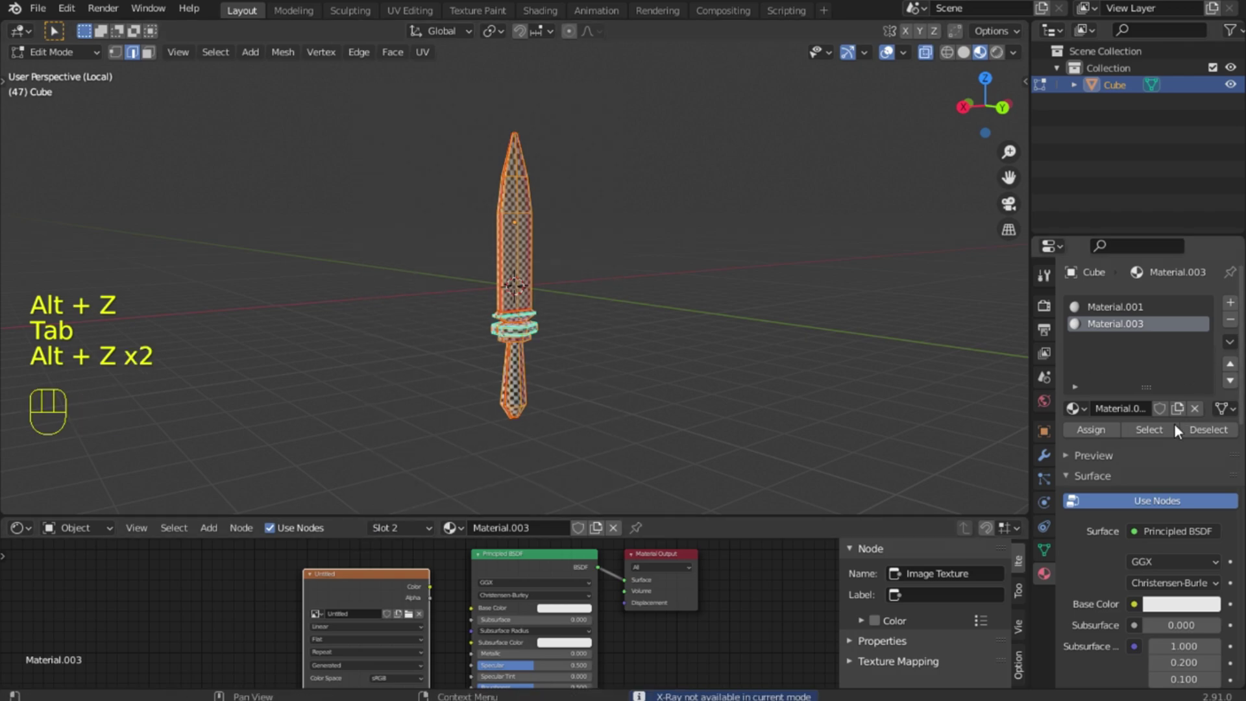
left_click(1085, 427)
Switch to face selection, select all the dagger's faces including the handle, and assign the second material to them
scroll(606, 348, "up", 3)
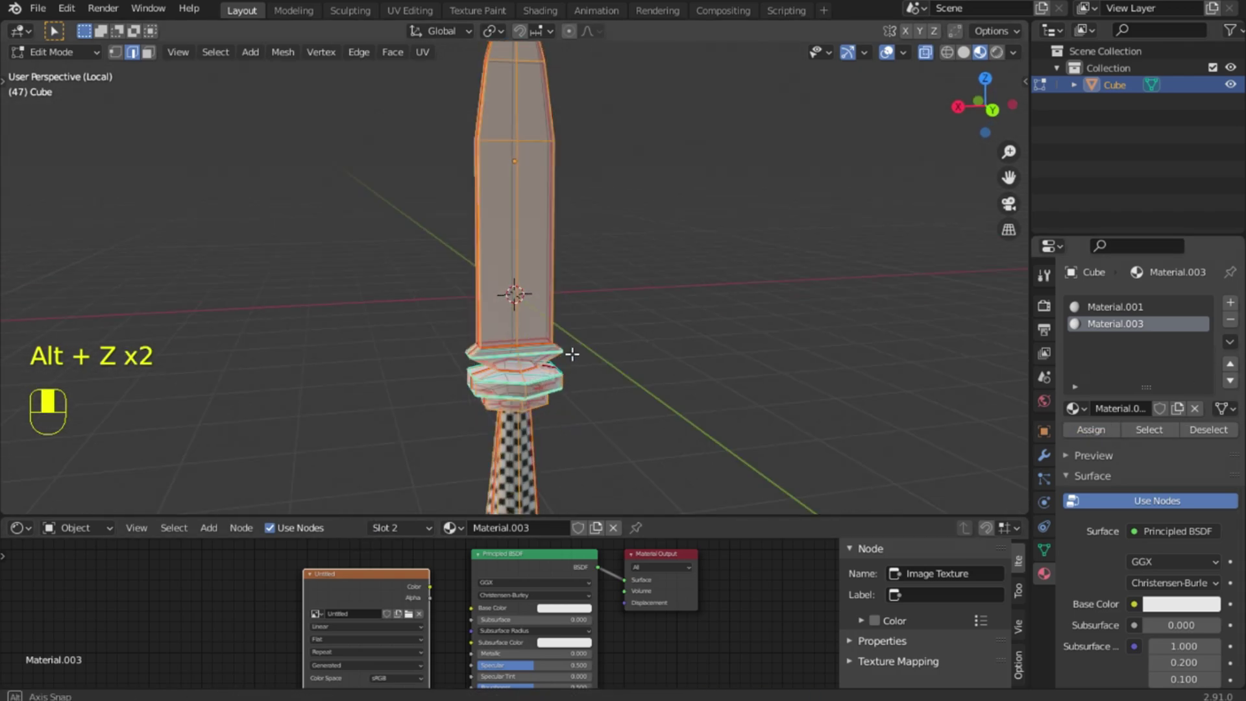
scroll(636, 350, "down", 3)
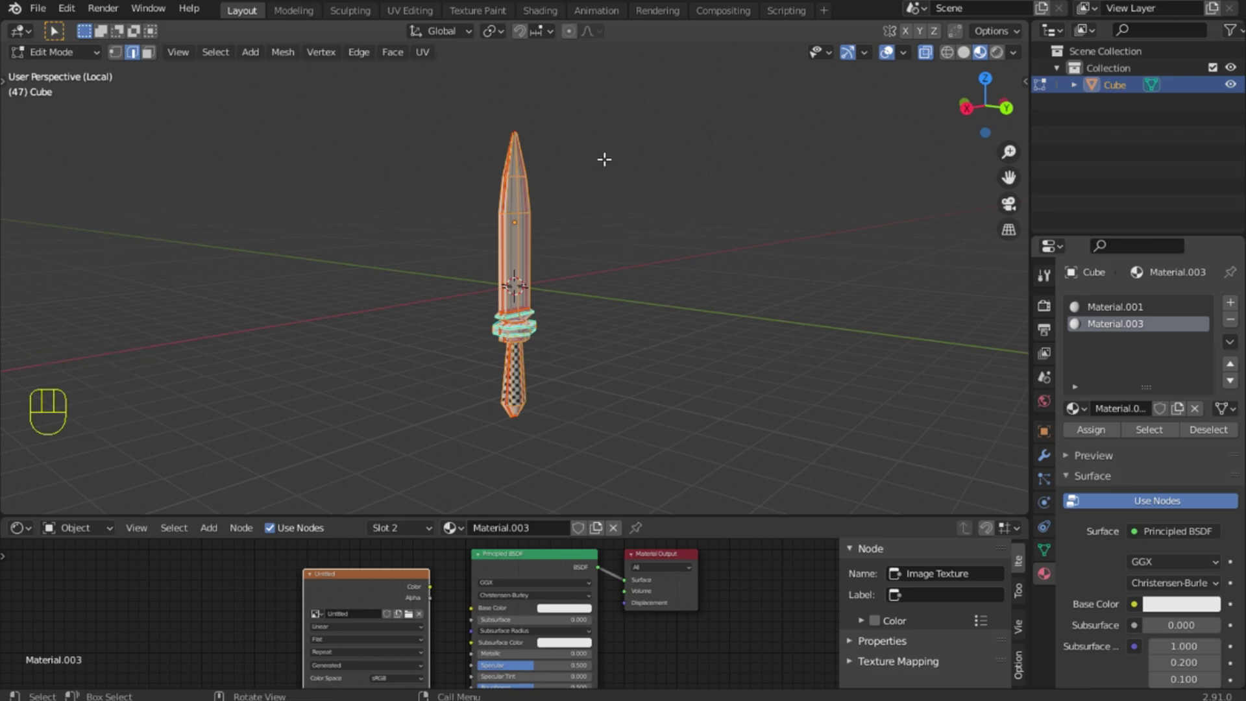
key("3")
left_click_drag(639, 92, 339, 516)
key("alt+z")
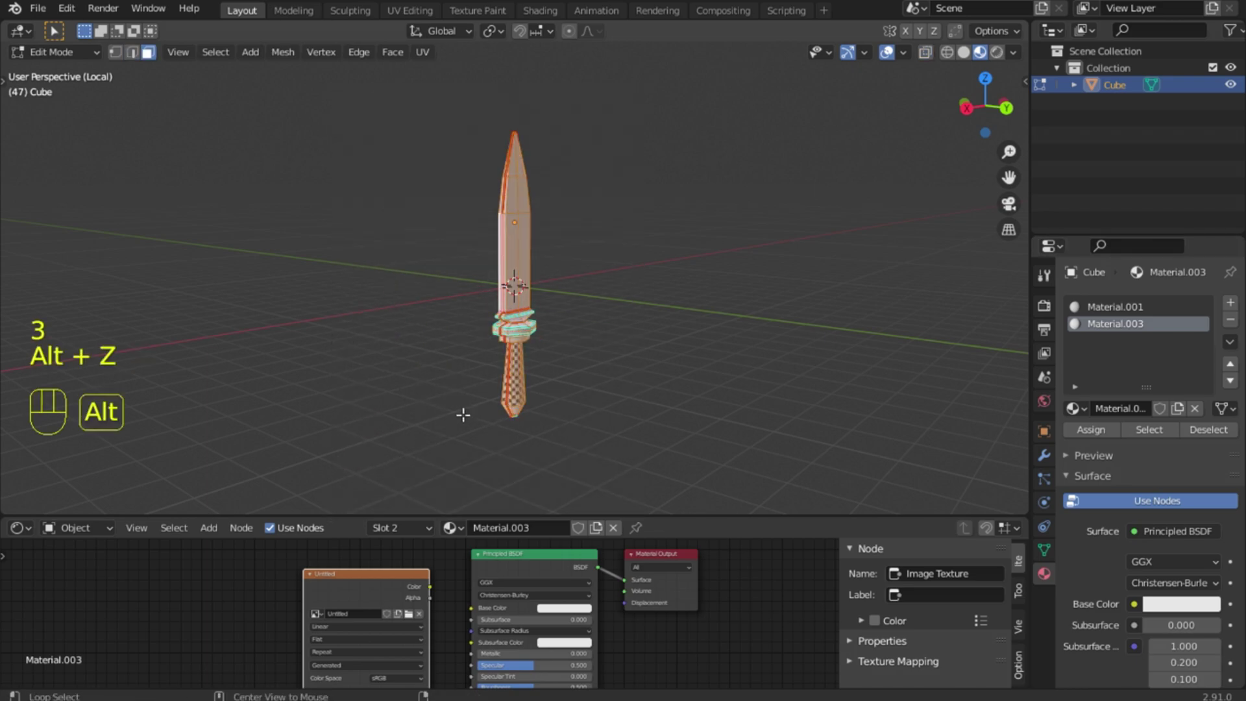
middle_click_drag(674, 409, 615, 412)
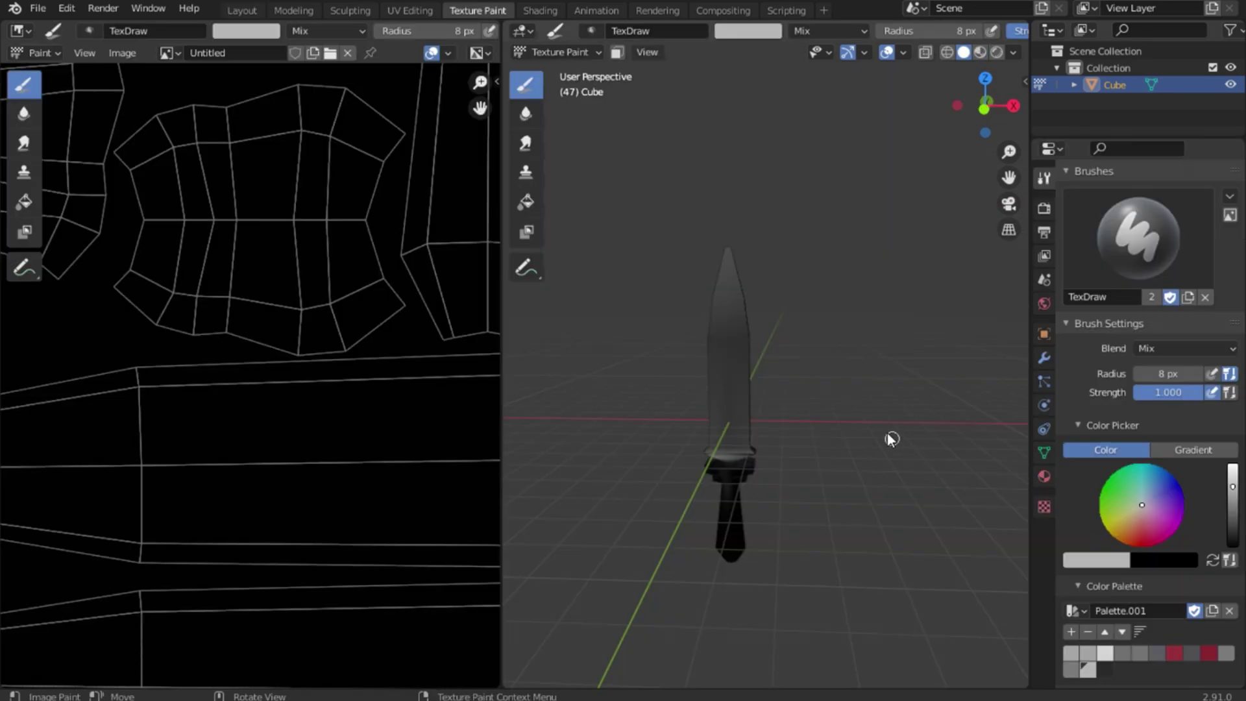
Try a light grey brush stroke on the blade in the Texture Paint workspace, then undo it
middle_click_drag(702, 390, 738, 412)
scroll(713, 345, "up", 5)
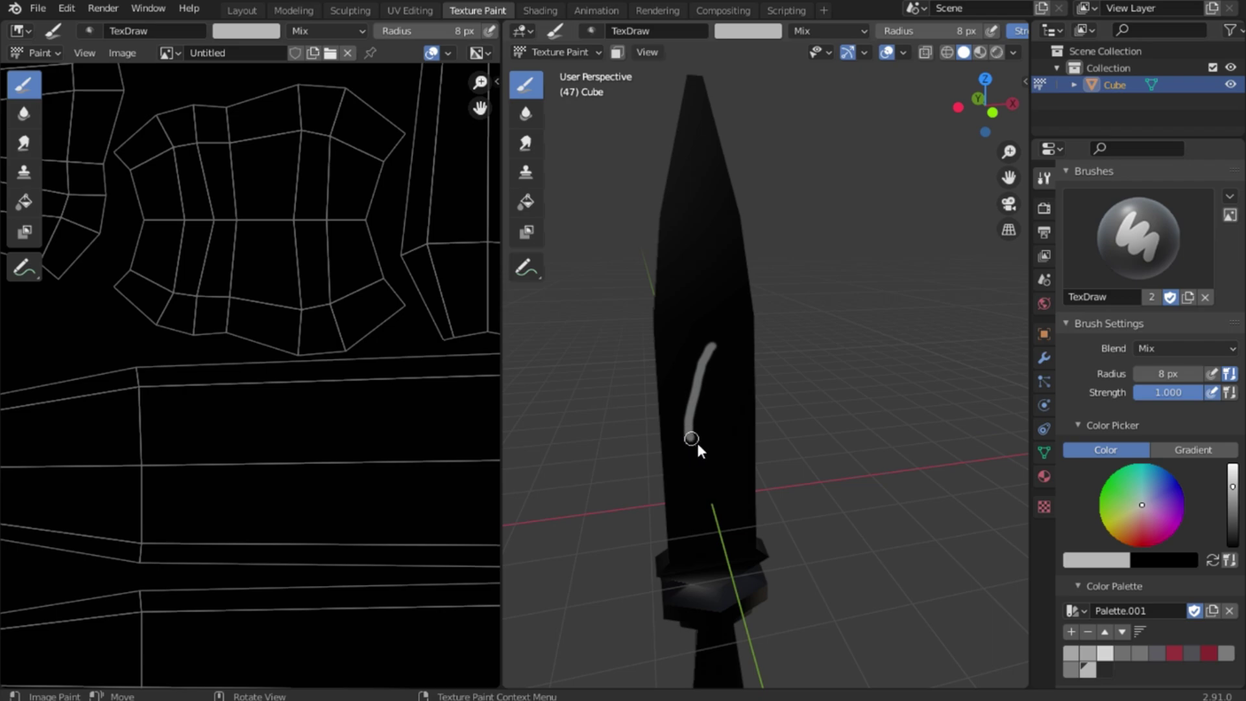
mouse_move(692, 415)
middle_mouse_down()
mouse_move(811, 481)
mouse_move(827, 431)
mouse_move(729, 447)
mouse_move(842, 444)
mouse_move(838, 397)
mouse_move(803, 458)
mouse_move(867, 461)
middle_mouse_up()
key("ctrl+z")
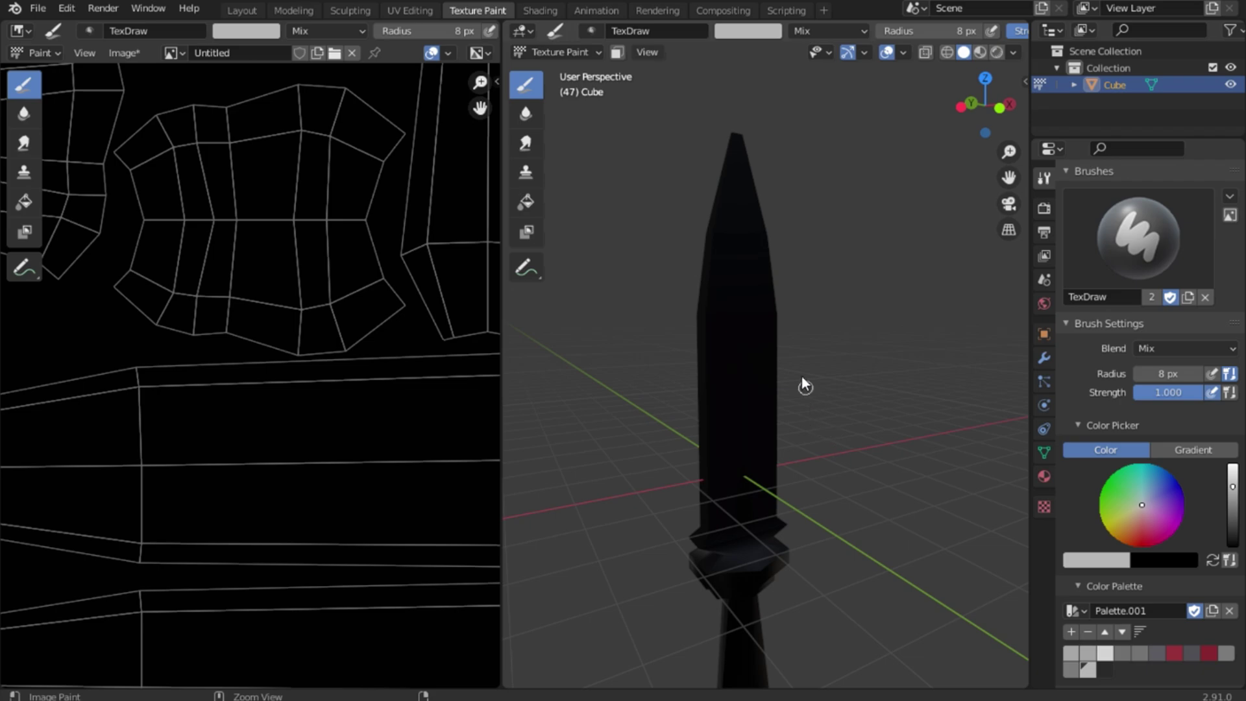
Return to the Layout workspace, connect the image texture's Color output to the Principled BSDF's Base Color, and deselect the dagger
left_click(243, 9)
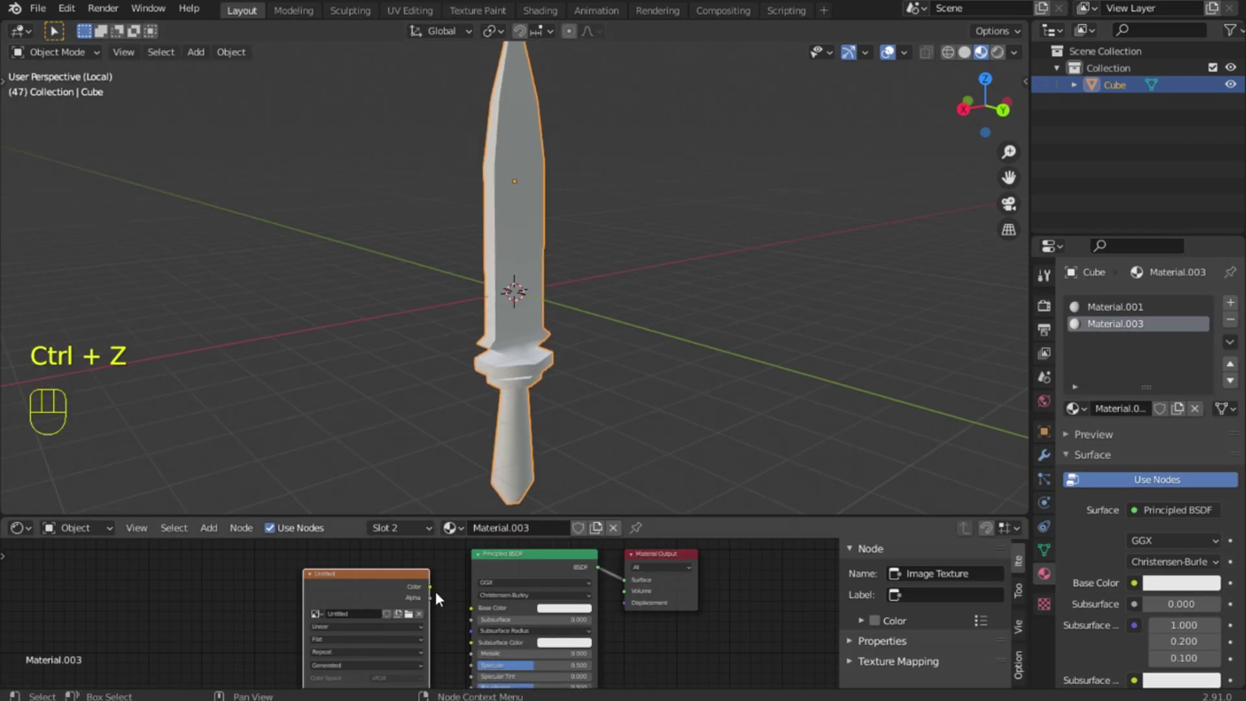
left_click_drag(430, 587, 468, 606)
middle_click_drag(636, 412, 805, 455)
left_click(615, 418)
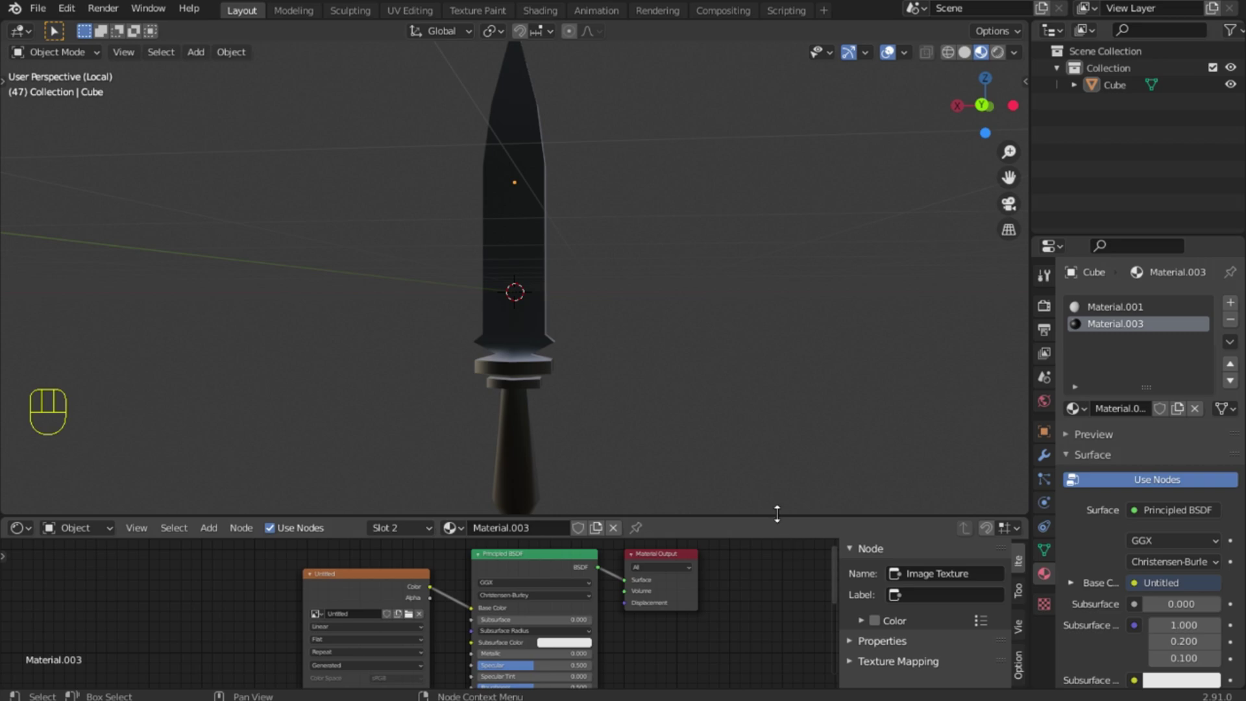
Save the dagger's project file
scroll(653, 298, "down", 3)
middle_click_drag(653, 297, 637, 255)
left_click(38, 8)
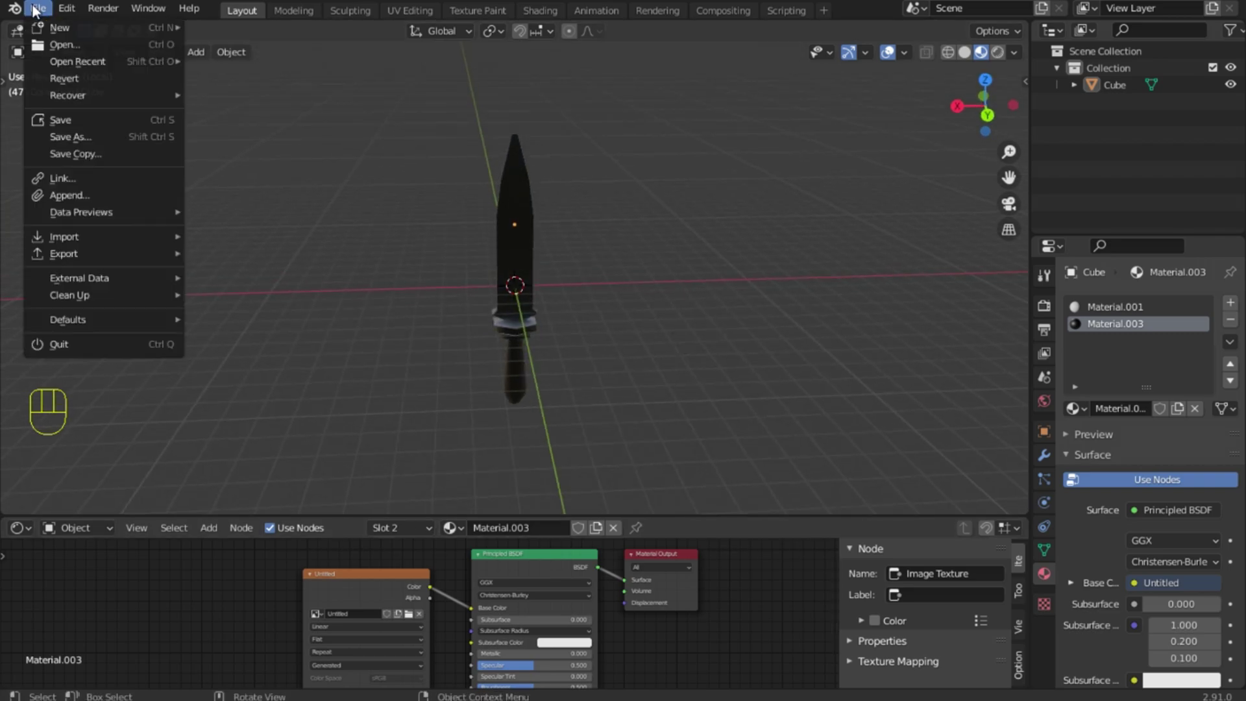
left_click(100, 118)
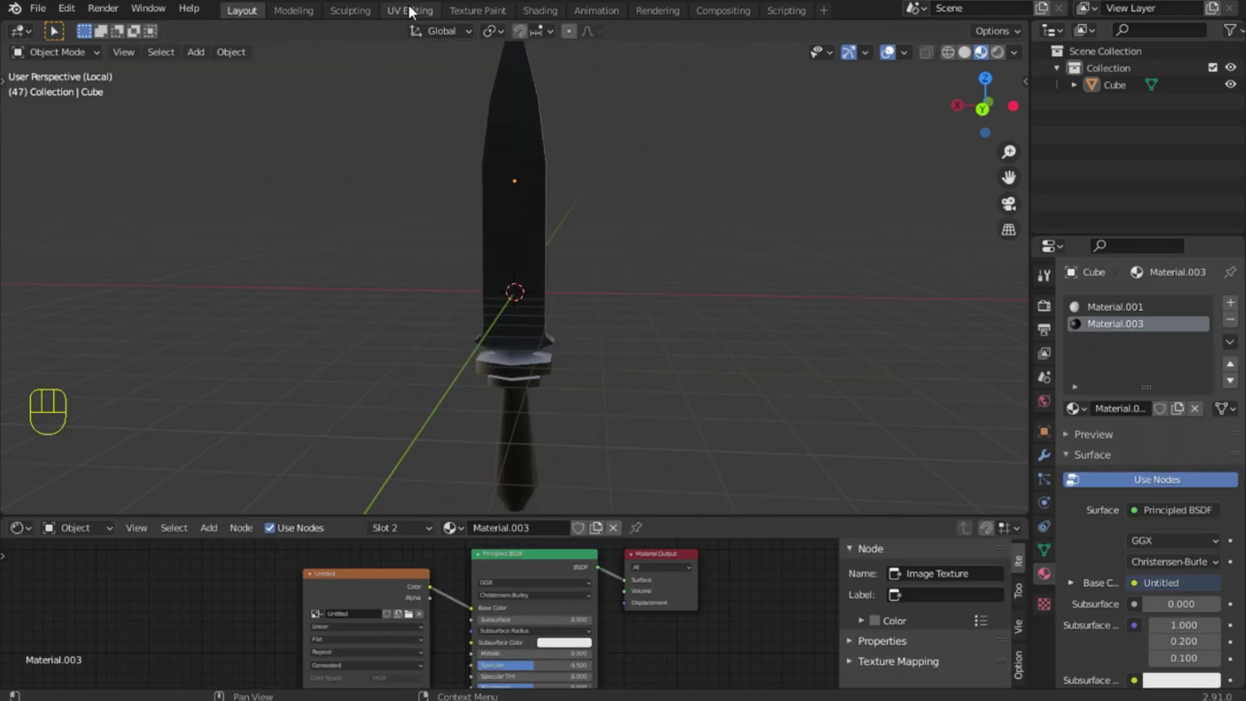
Open the UV Editing workspace and export the dagger's UV layout as UV.png at 2048 × 2048 in the 25 video folder
left_click(409, 10)
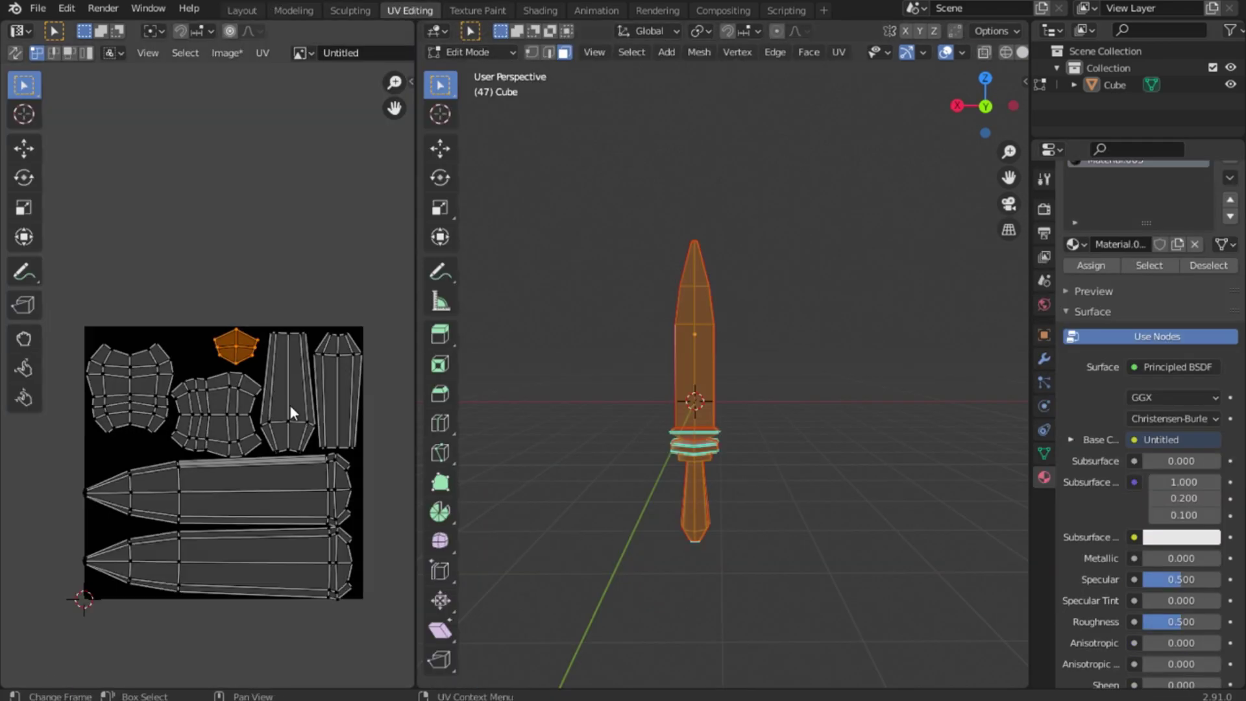
key("a")
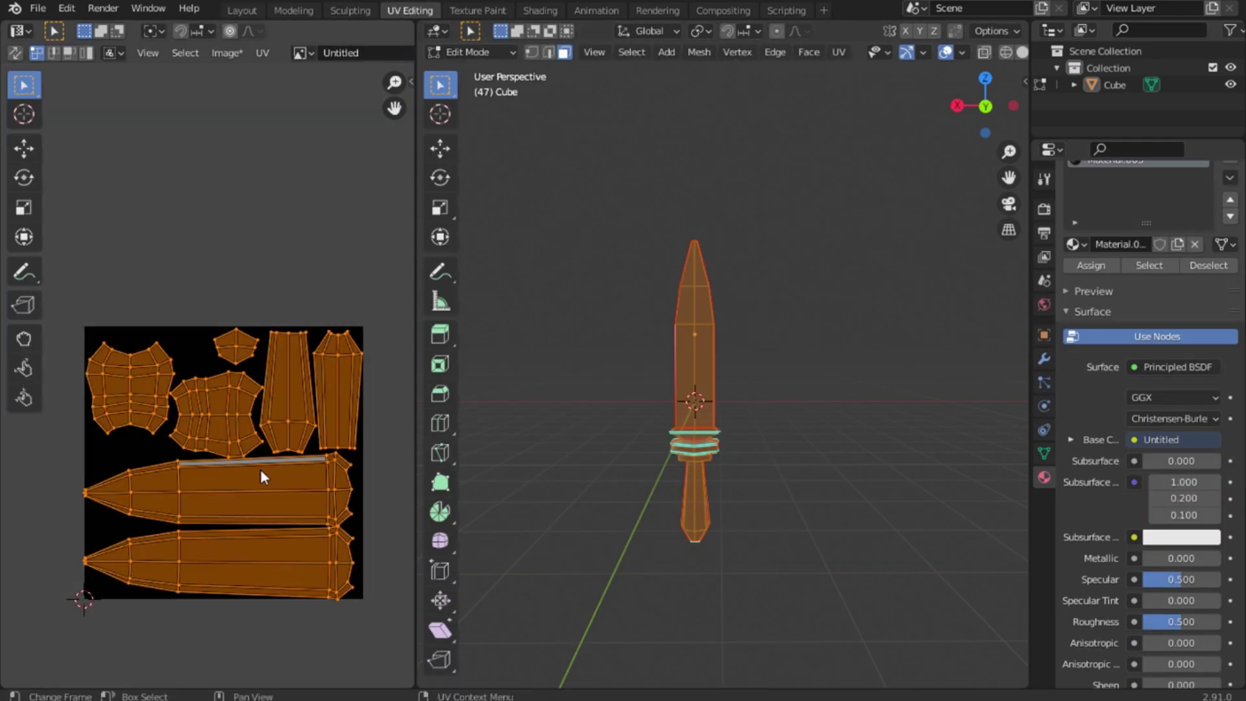
left_click(298, 341)
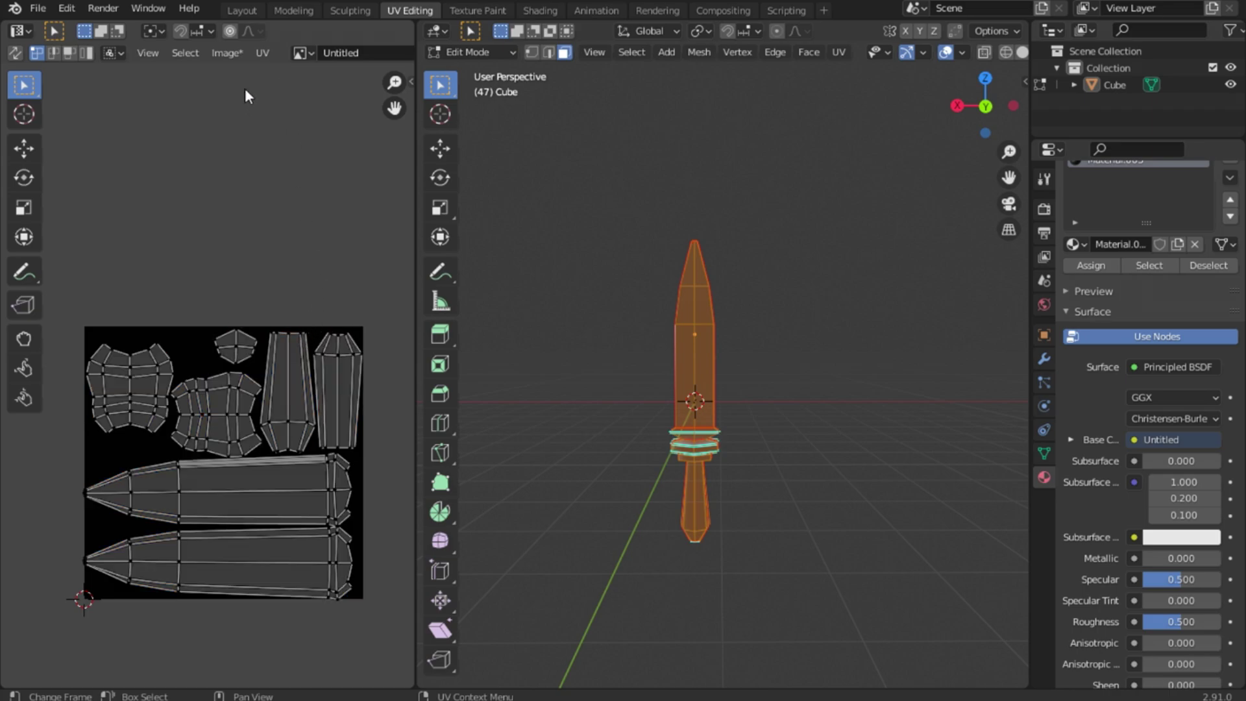
left_click(263, 53)
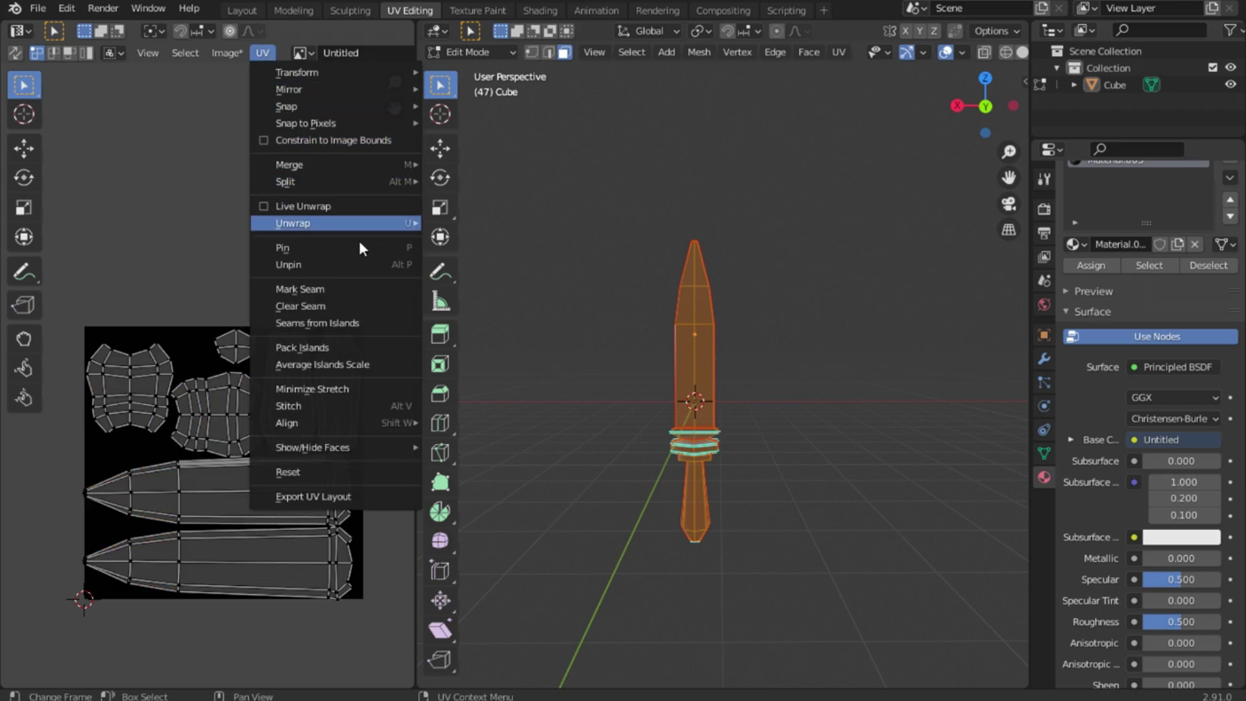
left_click(348, 496)
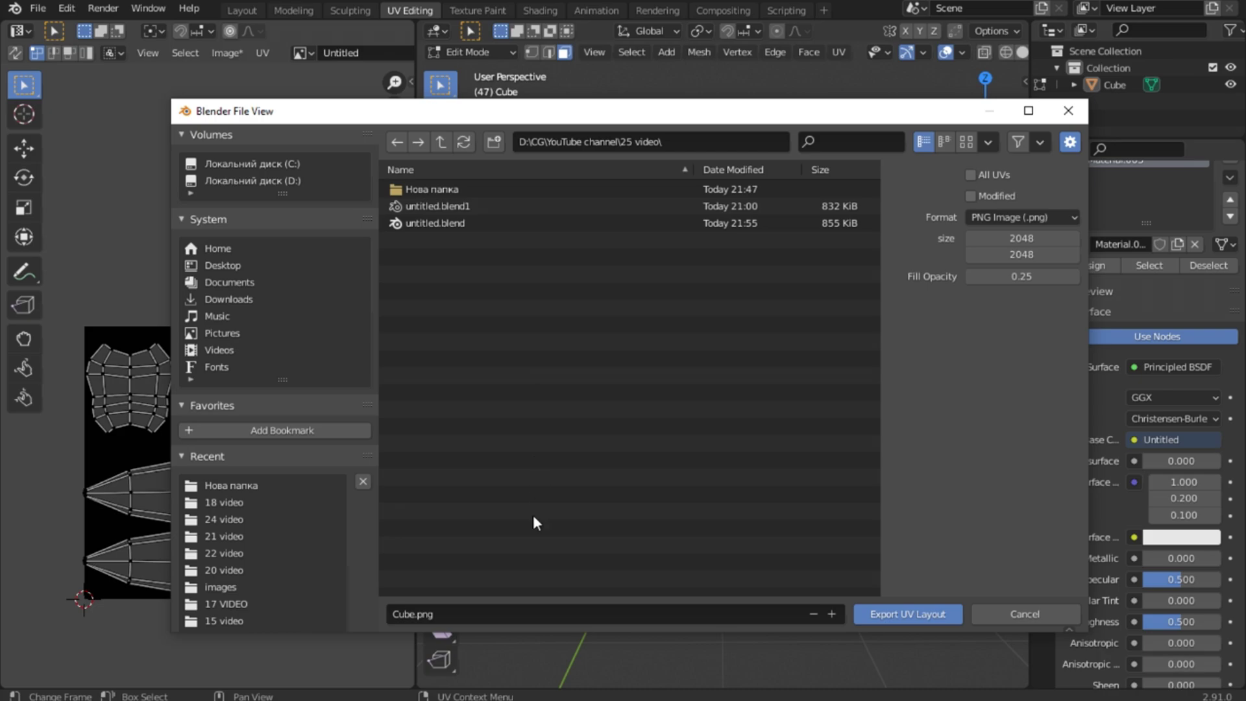
left_click(409, 614)
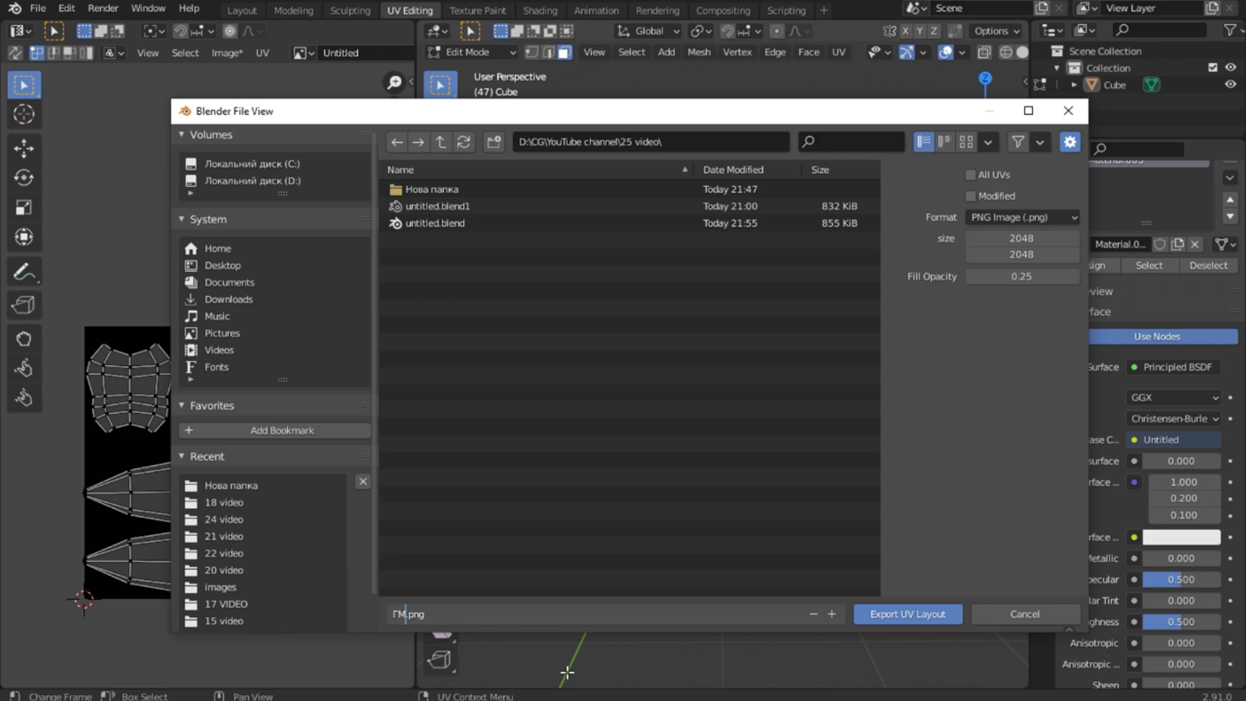
key("BackSpace")
key("BackSpace")
left_click(898, 613)
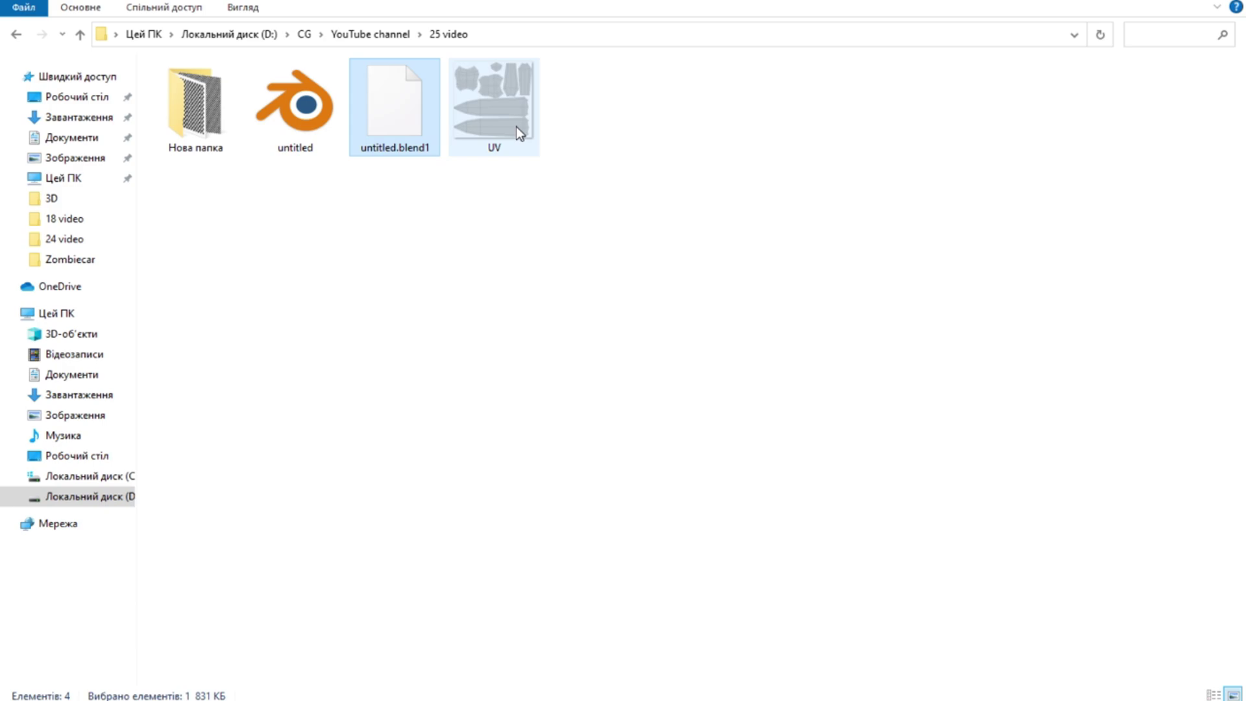
Place the exported UV image from the 25 video folder into the open blank Photoshop document as a new layer
left_click(516, 127)
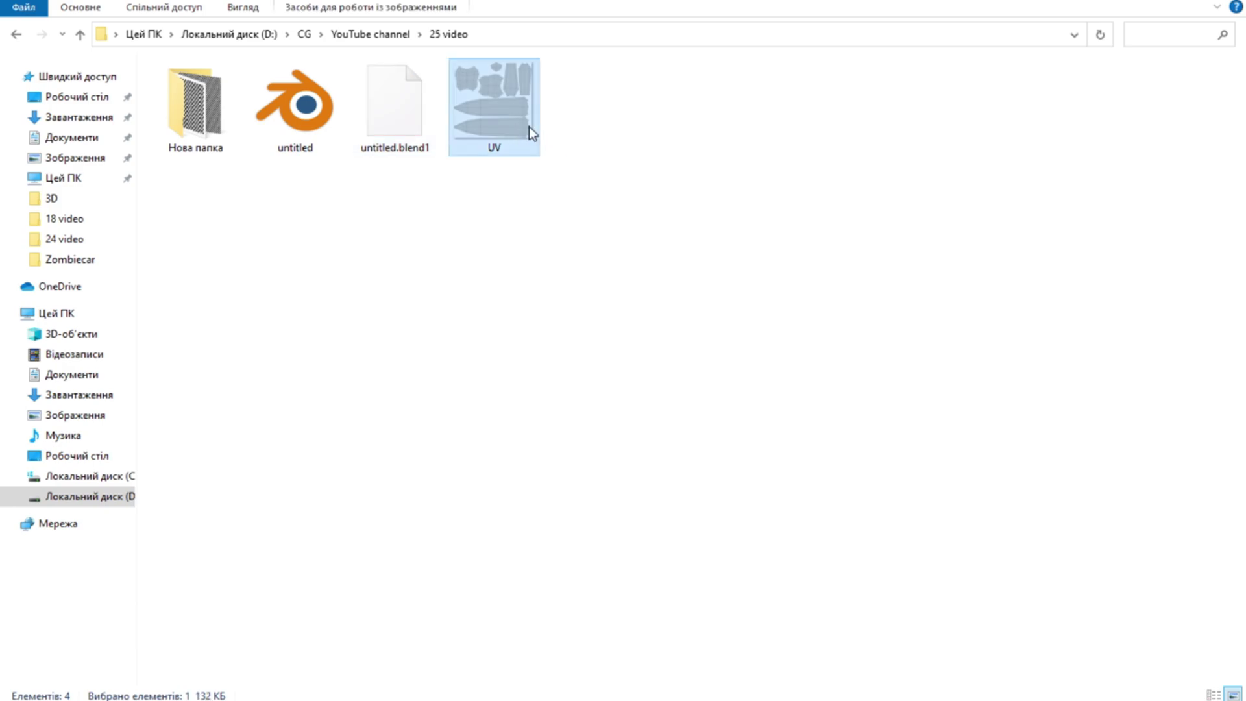
left_click_drag(528, 126, 440, 452)
key("Return")
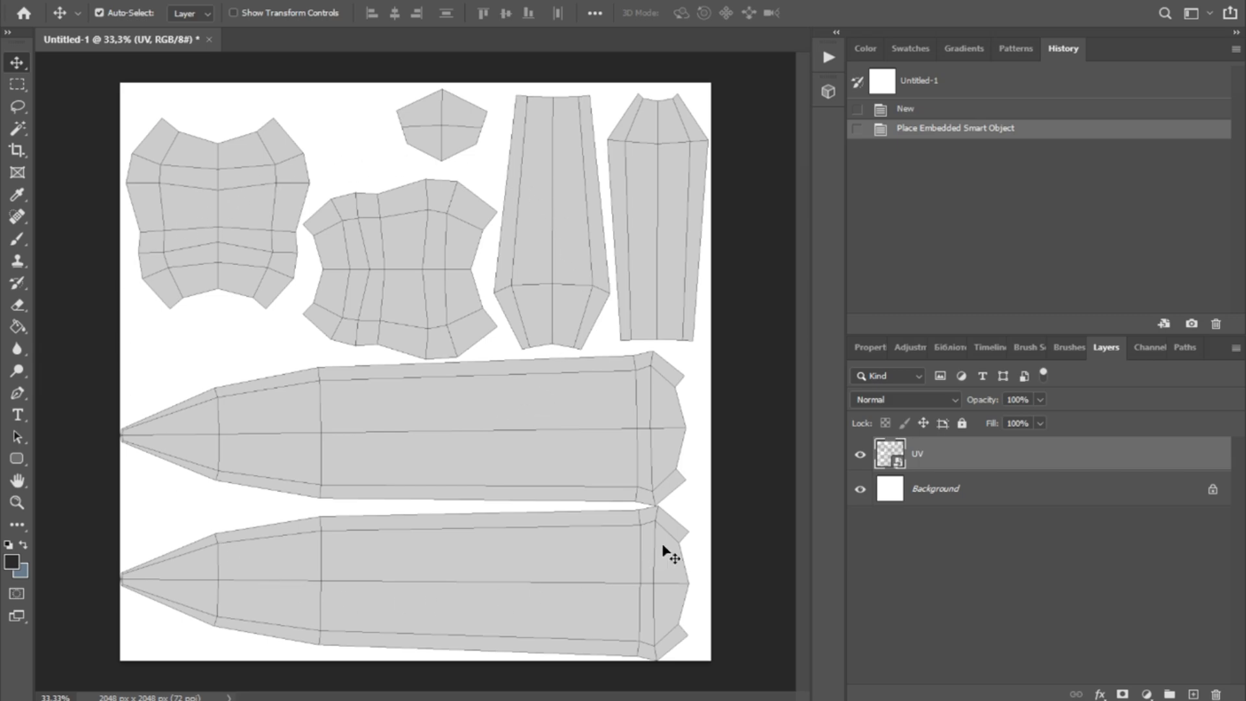
Switch back to Blender and save the blank paint texture as Untitled.png in the 25 video folder
key("alt+Tab")
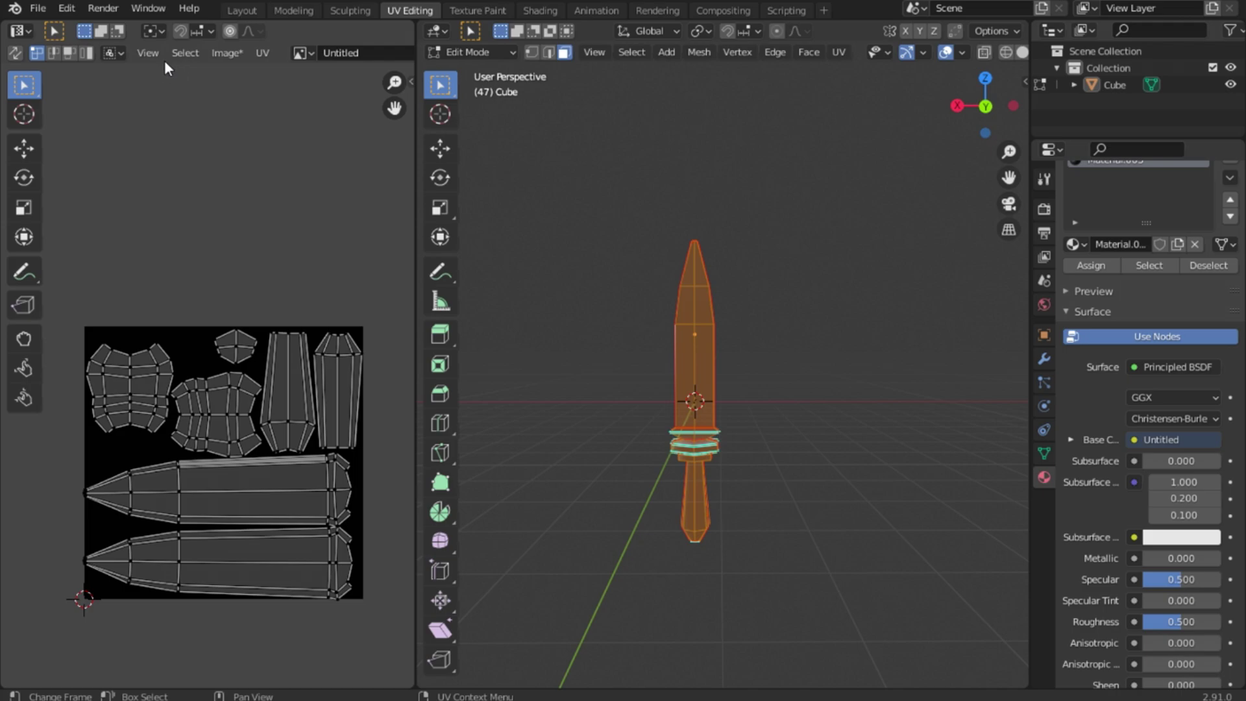
left_click(217, 46)
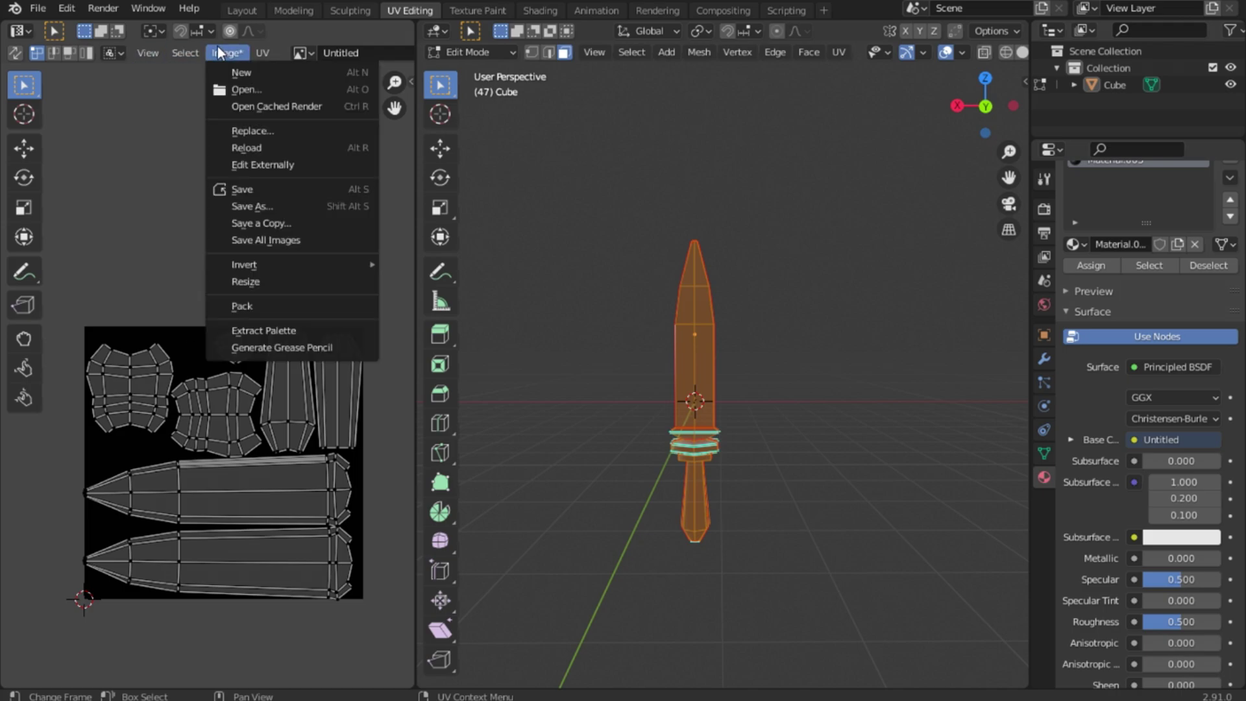
left_click(260, 206)
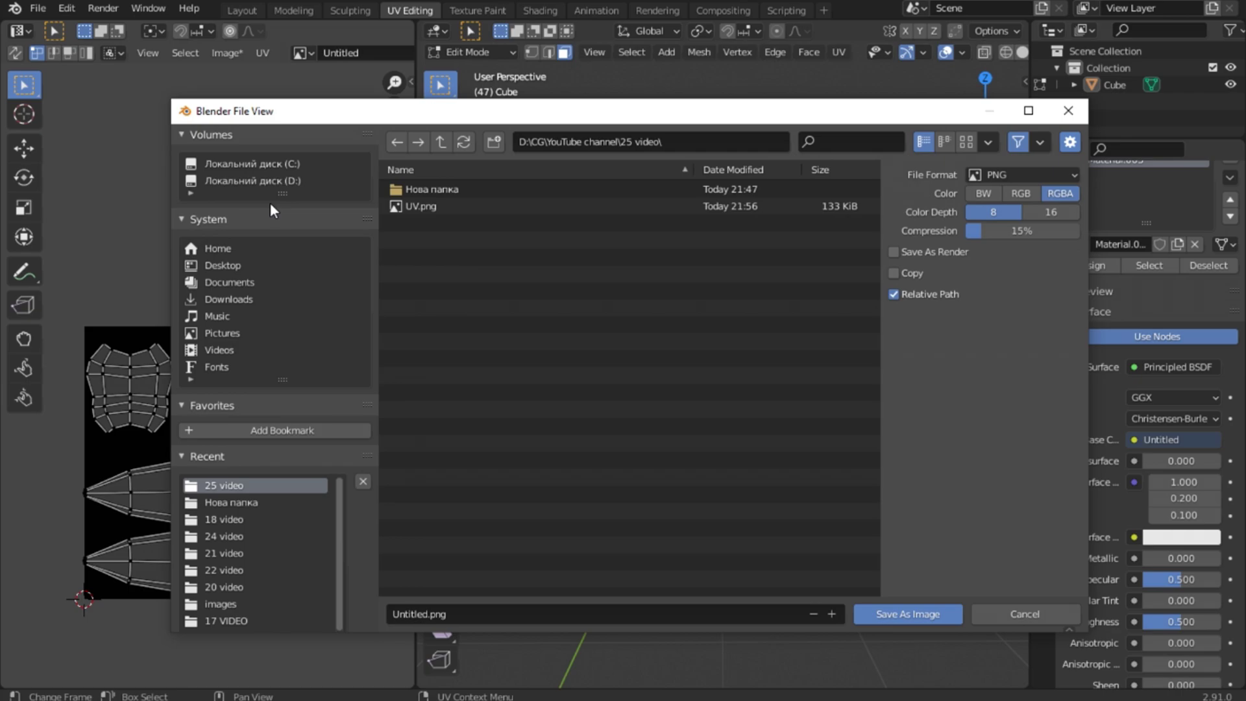
left_click(909, 616)
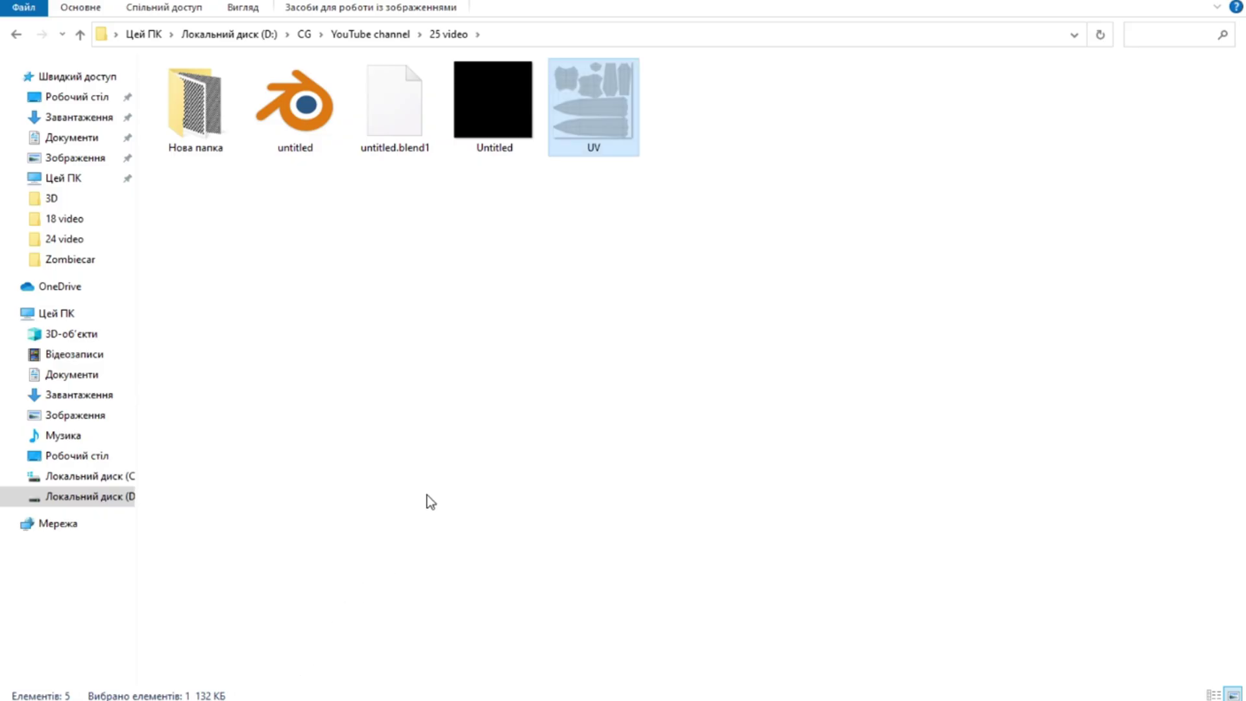
View the saved Untitled.png and UV.png in the image viewer to compare them, close the viewer and return to Blender
double_click(469, 117)
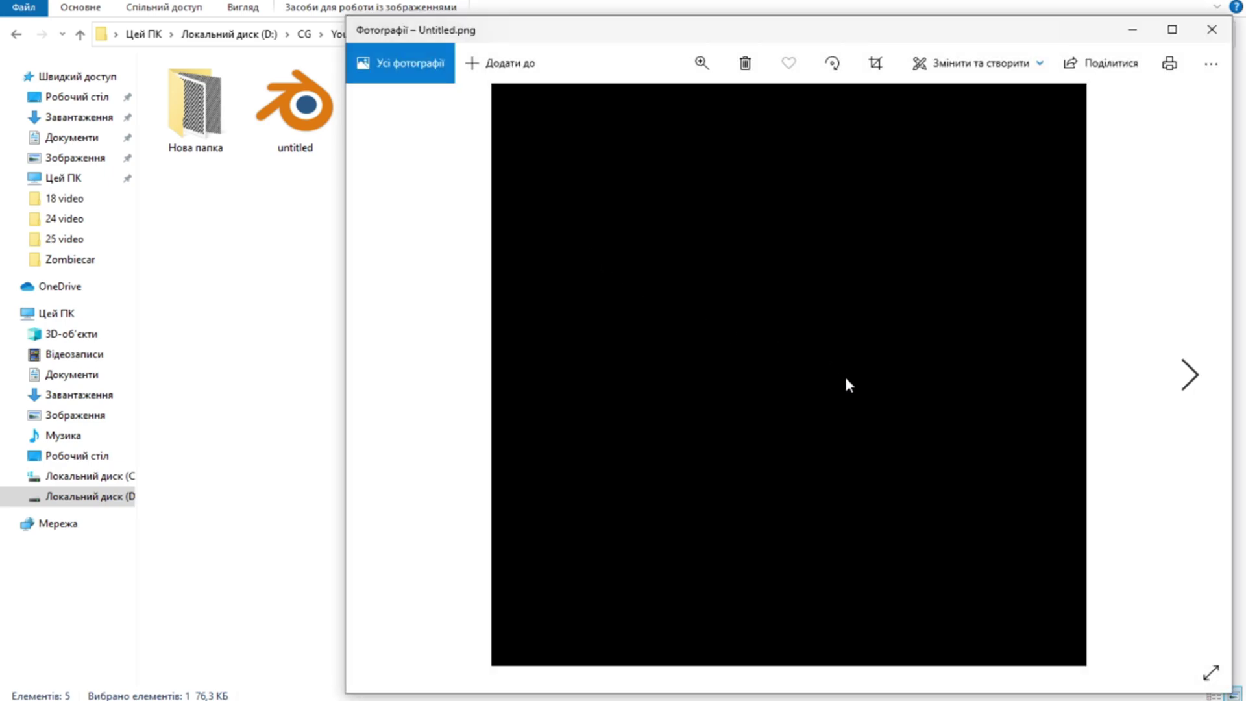
key("Right")
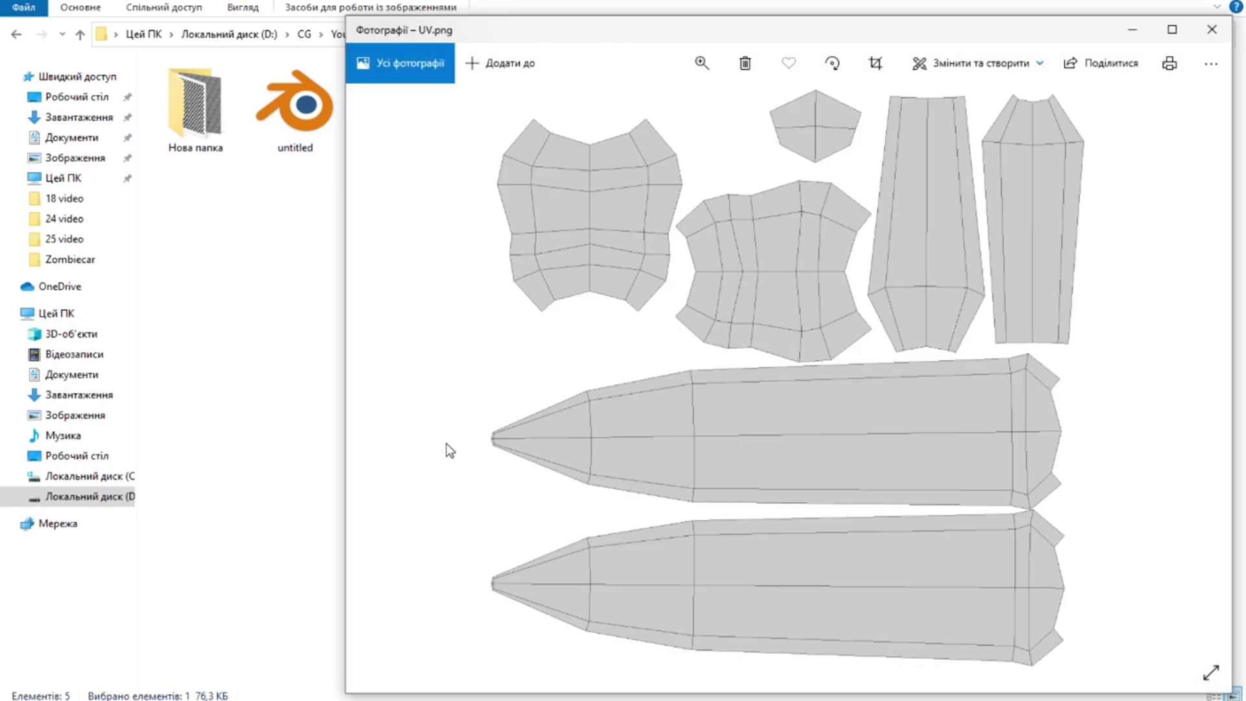
key("Left")
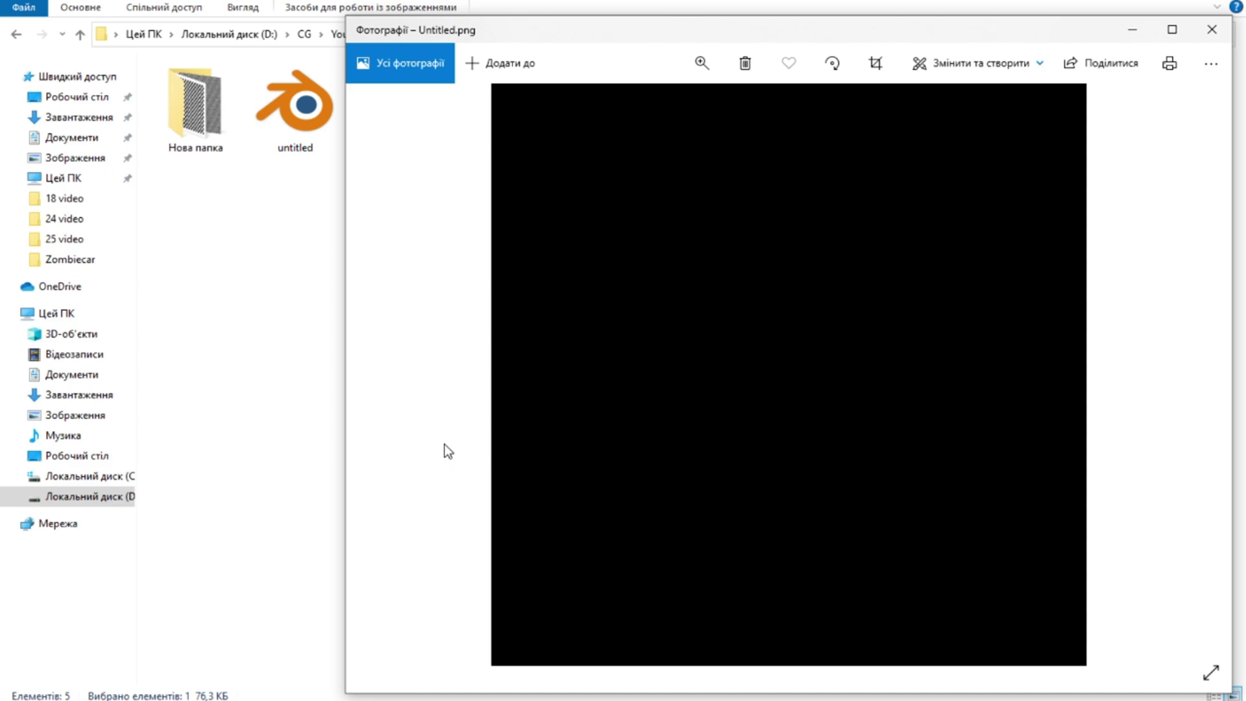
key("Right")
left_click(1212, 29)
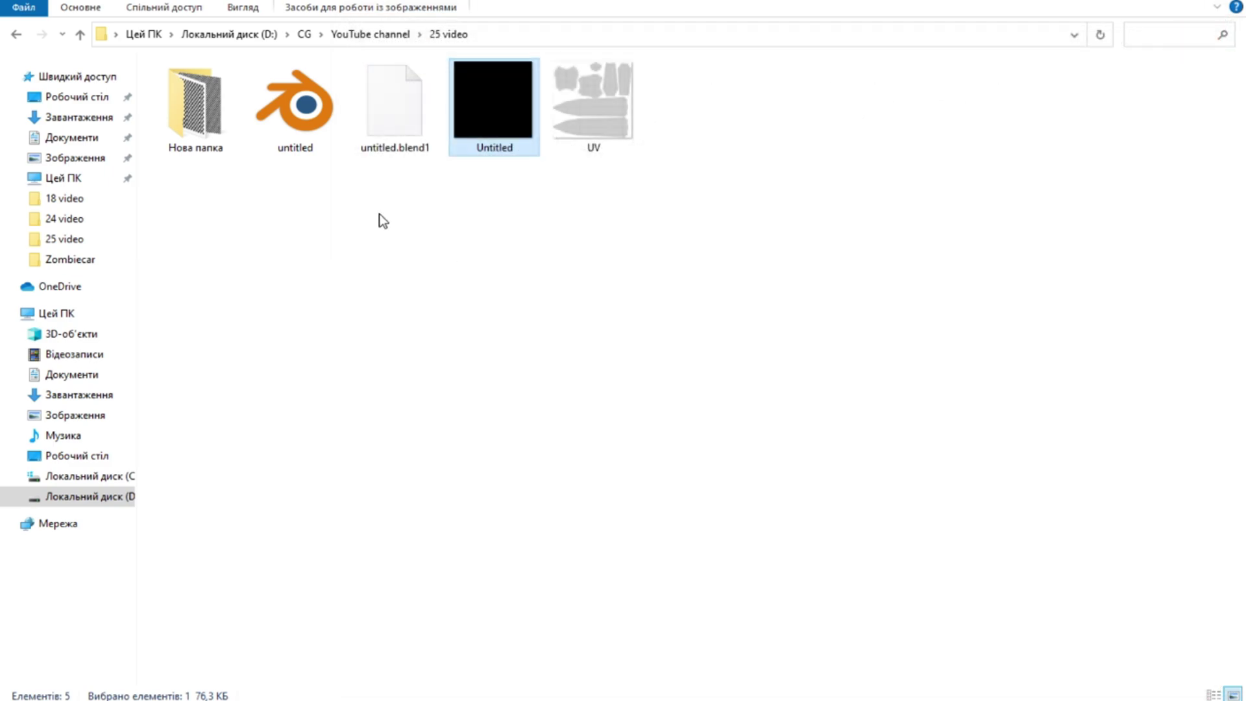
left_click(418, 691)
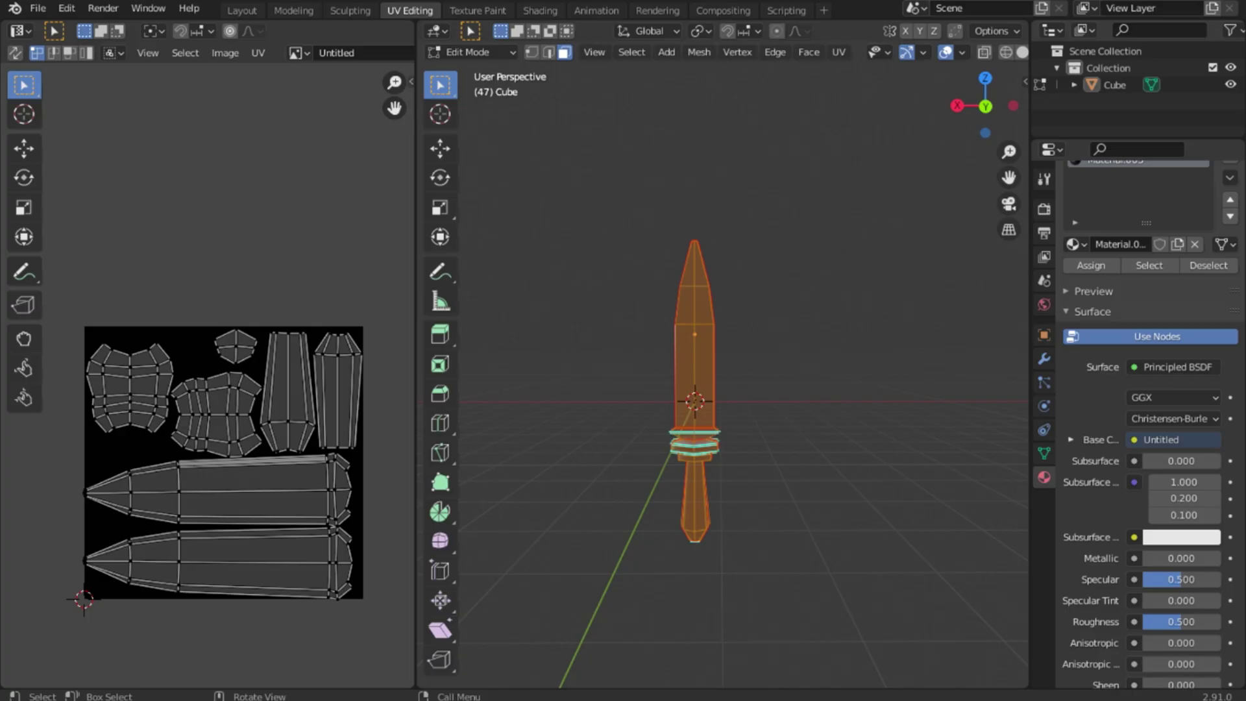